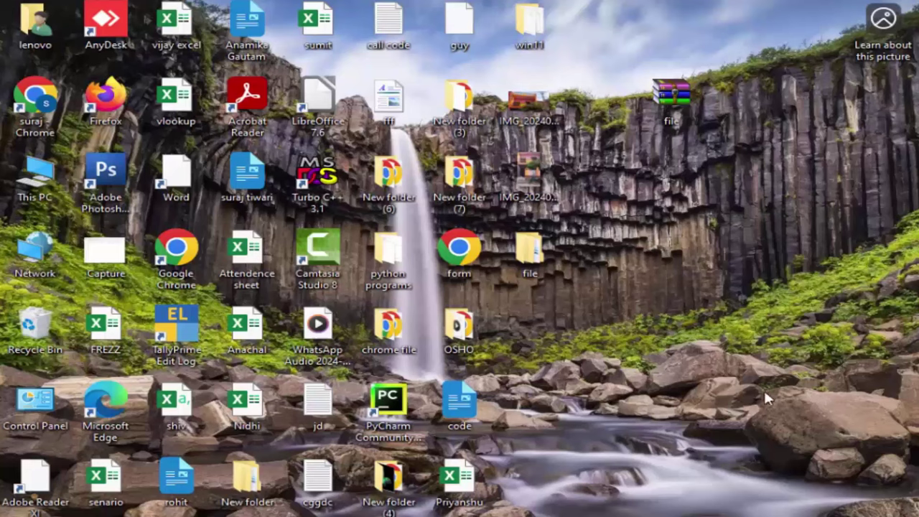
# - Refresh the desktop repeatedly from its right-click menu
pyautogui.rightClick(800, 147)
pyautogui.click(685, 192)
pyautogui.rightClick(801, 228)
pyautogui.click(718, 269)
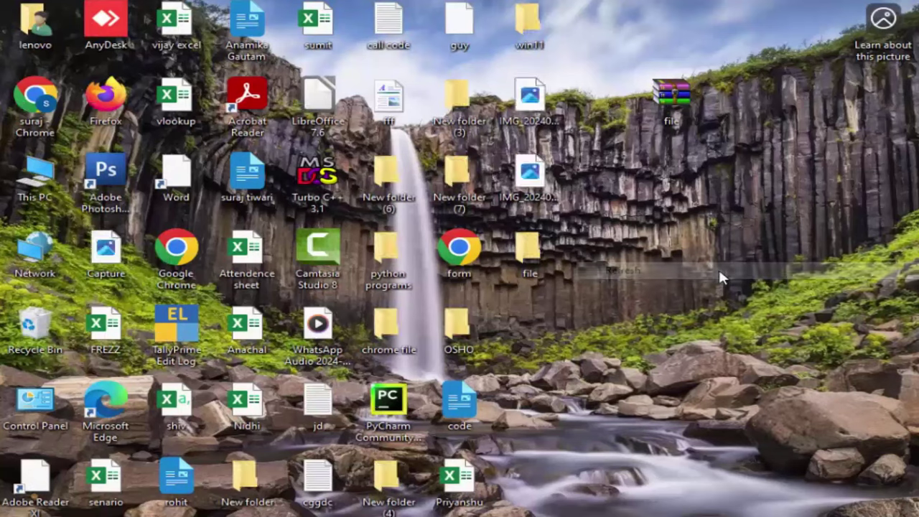
pyautogui.rightClick(718, 272)
pyautogui.click(676, 316)
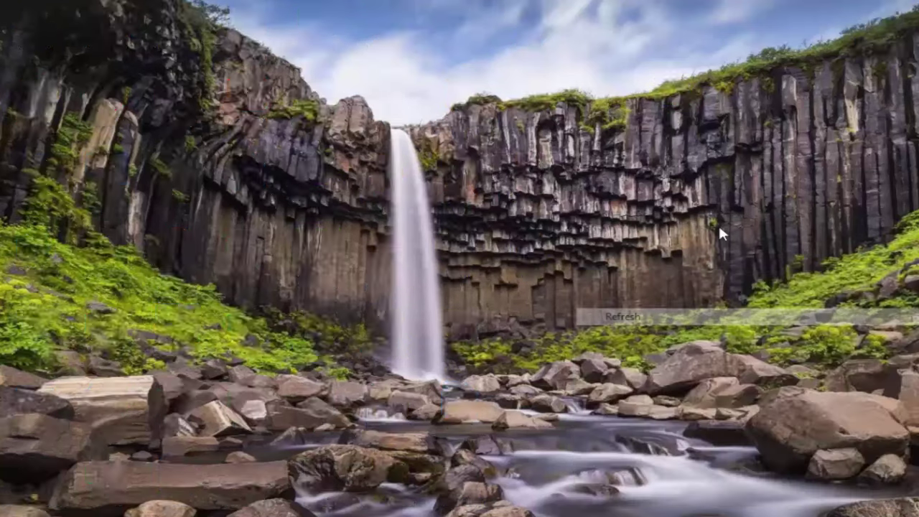
pyautogui.rightClick(718, 224)
pyautogui.click(687, 270)
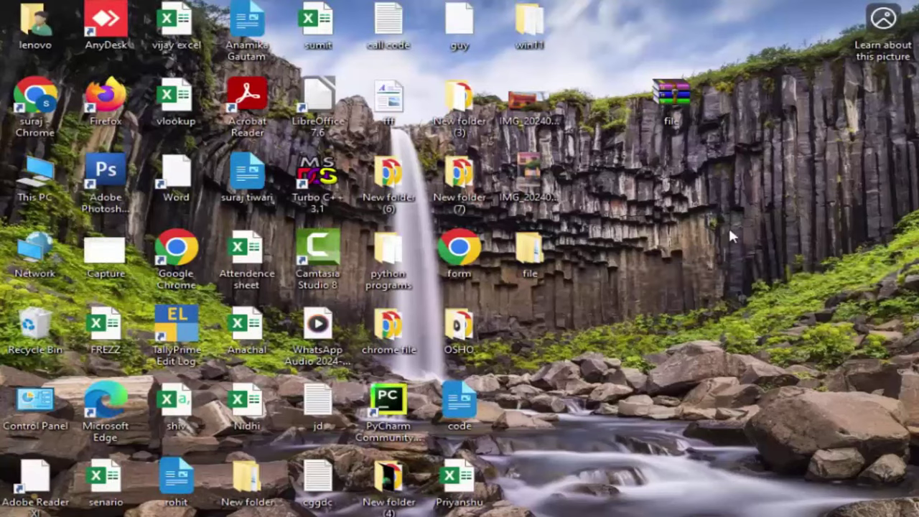
pyautogui.rightClick(739, 231)
pyautogui.click(694, 266)
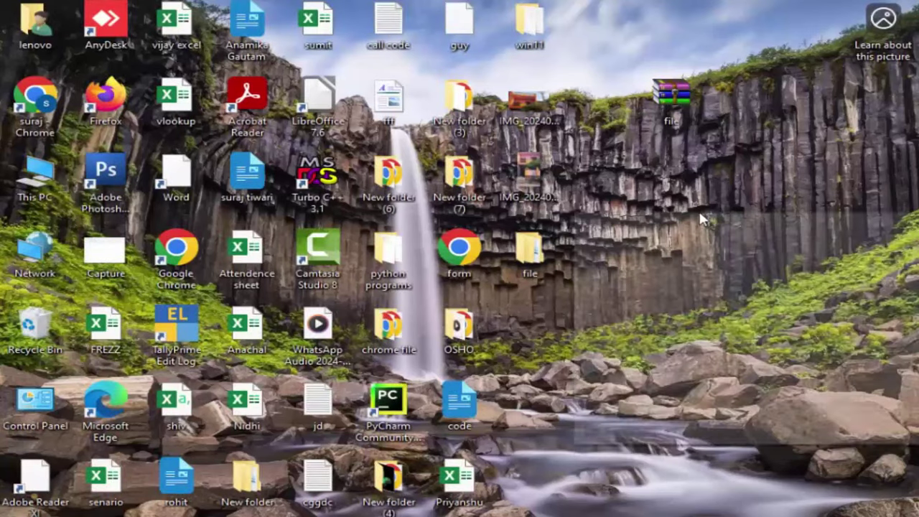
pyautogui.rightClick(699, 215)
pyautogui.click(687, 256)
pyautogui.rightClick(720, 209)
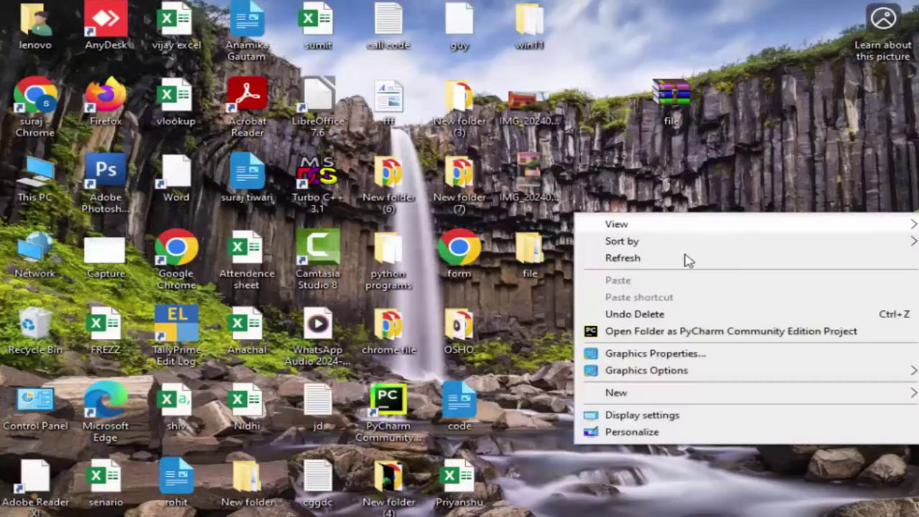
pyautogui.click(687, 260)
pyautogui.rightClick(718, 238)
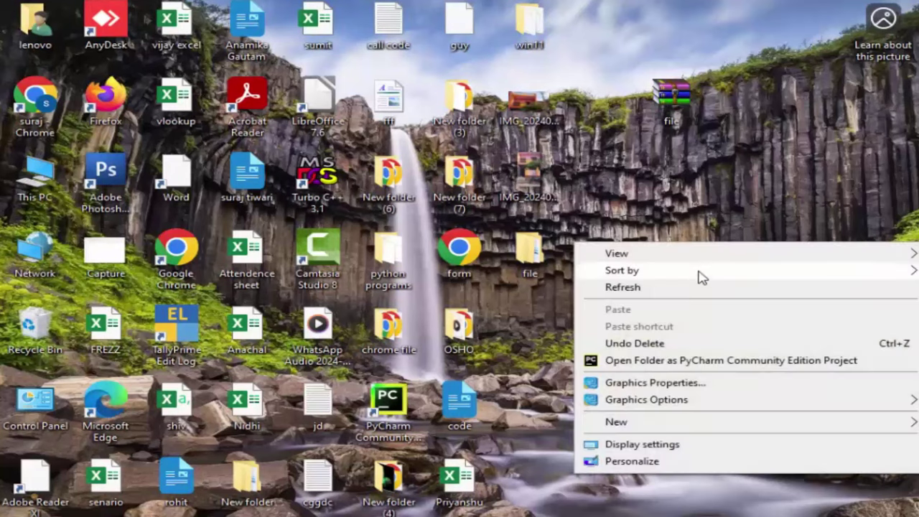
pyautogui.moveTo(697, 271)
pyautogui.click(698, 287)
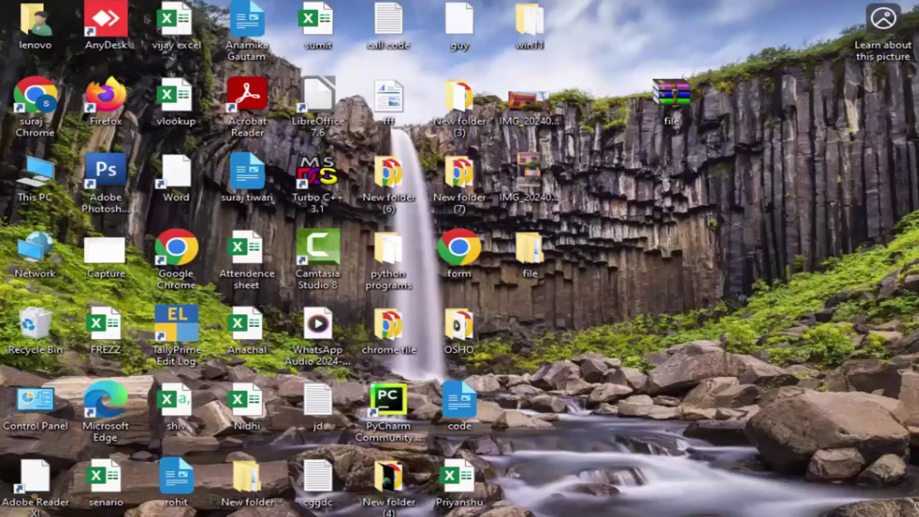
# - Launch Excel from Windows Start search using 'exc'
pyautogui.press('super')
pyautogui.write('e')
pyautogui.write('xc')
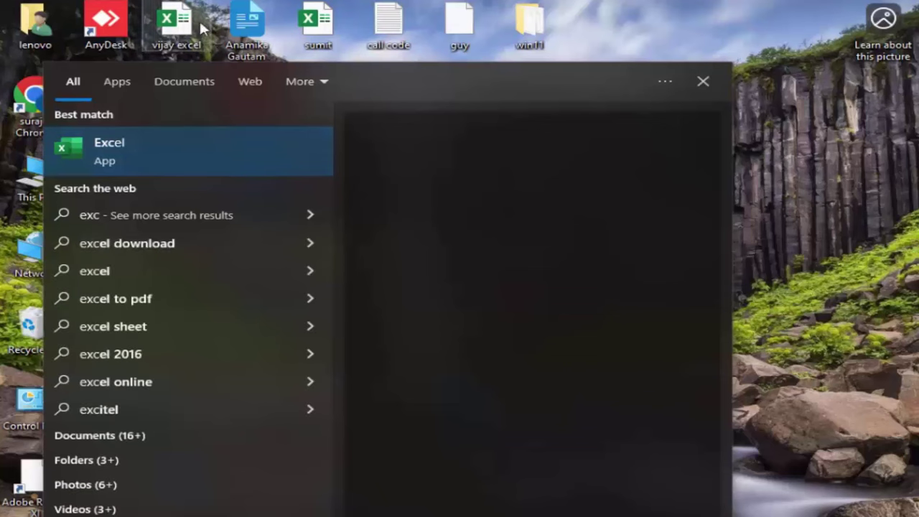
pyautogui.click(178, 146)
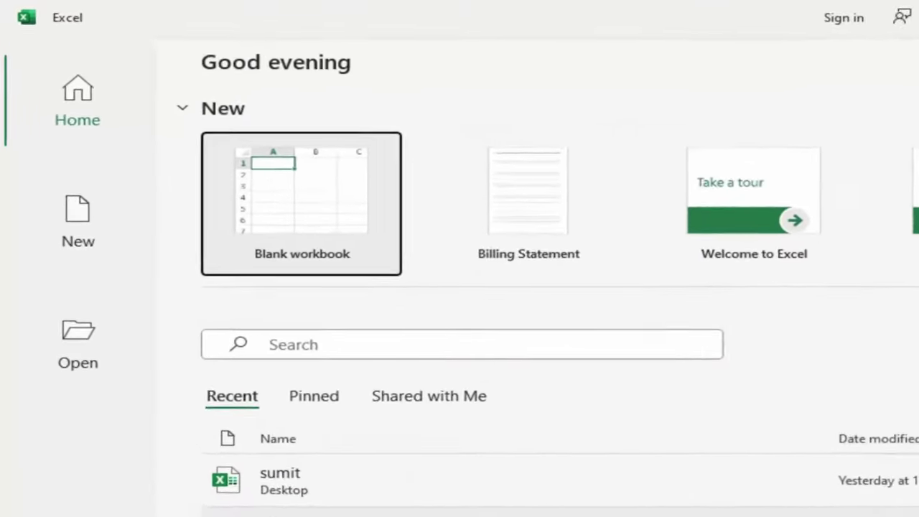
# - Create a new blank workbook, Book1, from the Excel Home screen
pyautogui.click(298, 224)
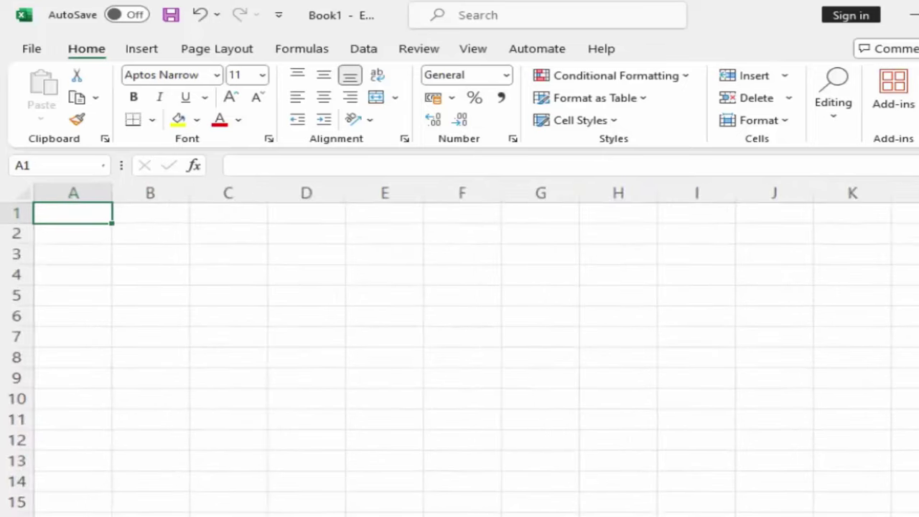
pyautogui.scroll(1, 163, 453)
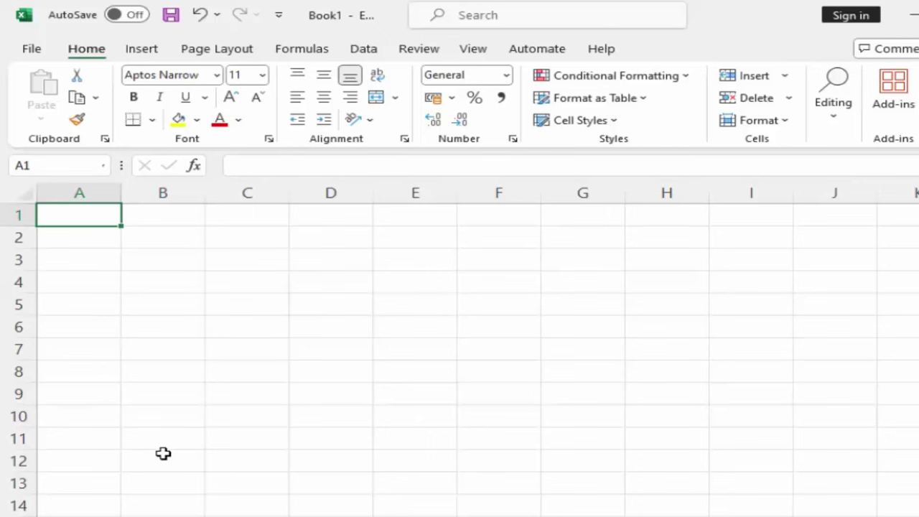
# - Enter headers Employee name, Name of Items, Qty, Rate and Total Amount across A1:E1
pyautogui.write('E')
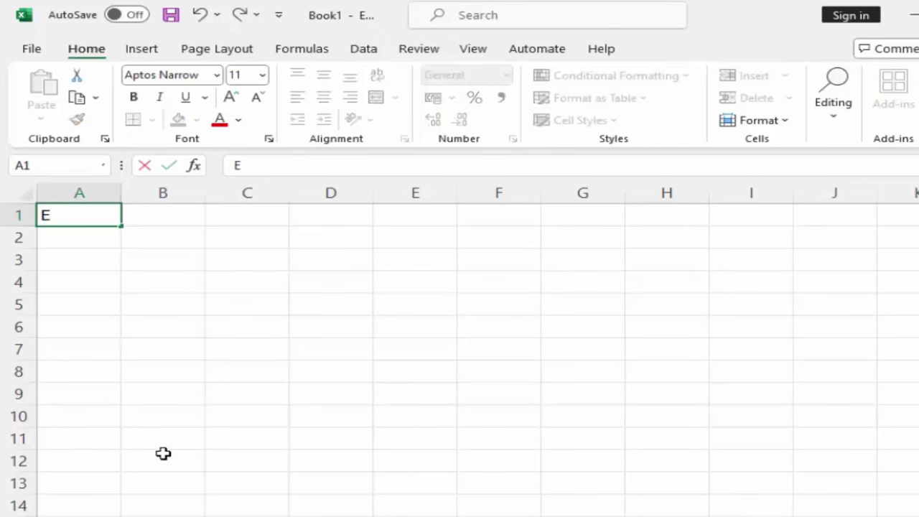
pyautogui.write('mploy')
pyautogui.write('ee n')
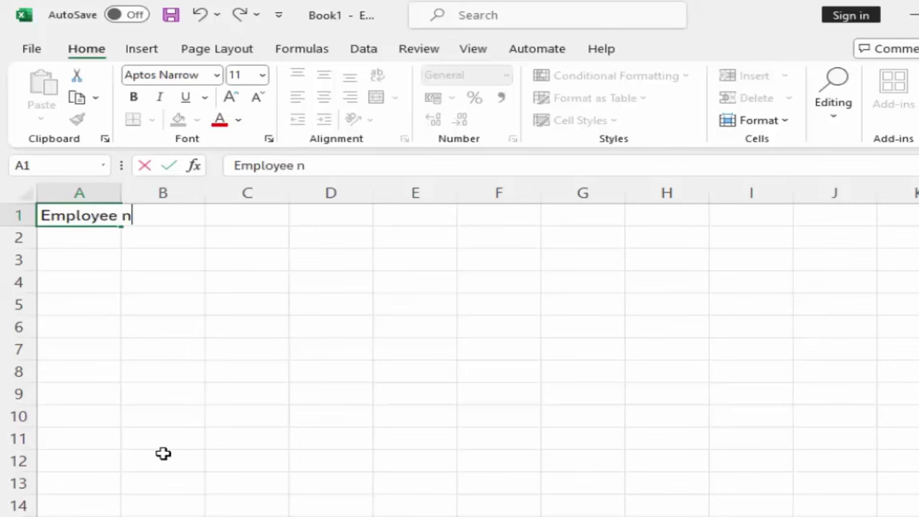
pyautogui.write('ame')
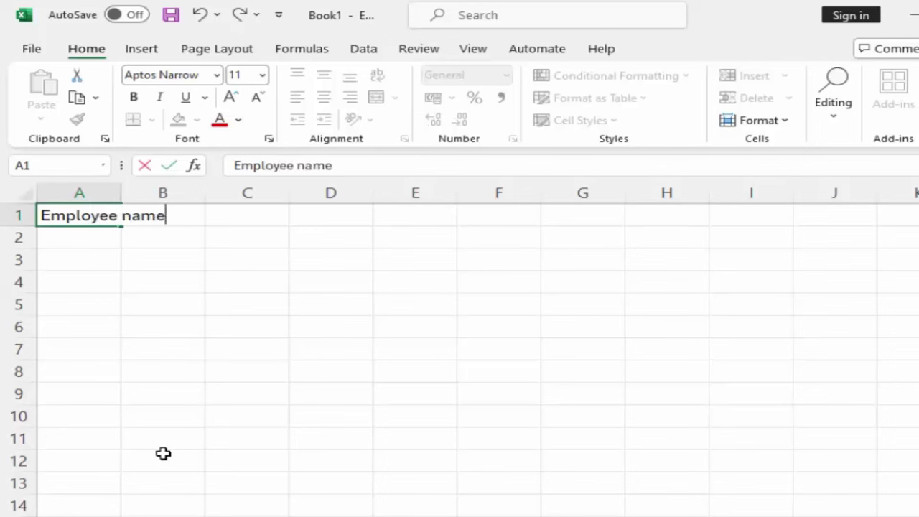
pyautogui.press('Tab')
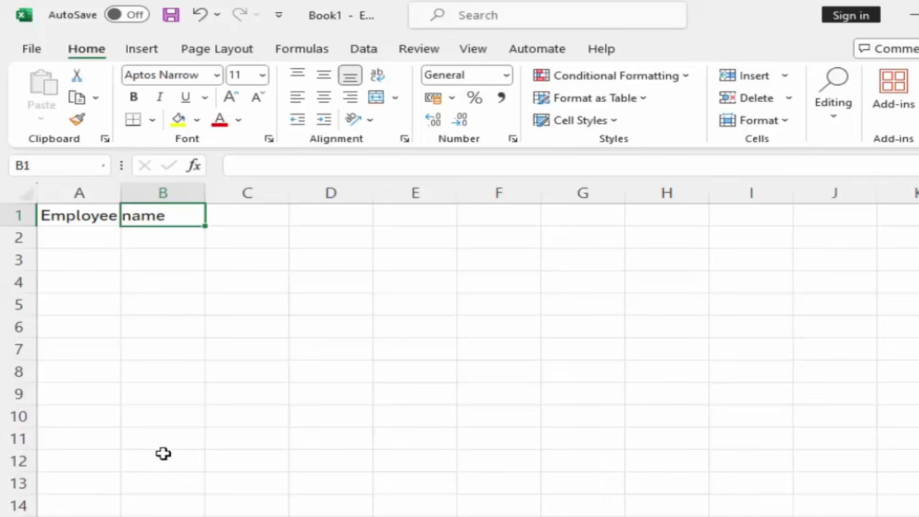
pyautogui.write('Na')
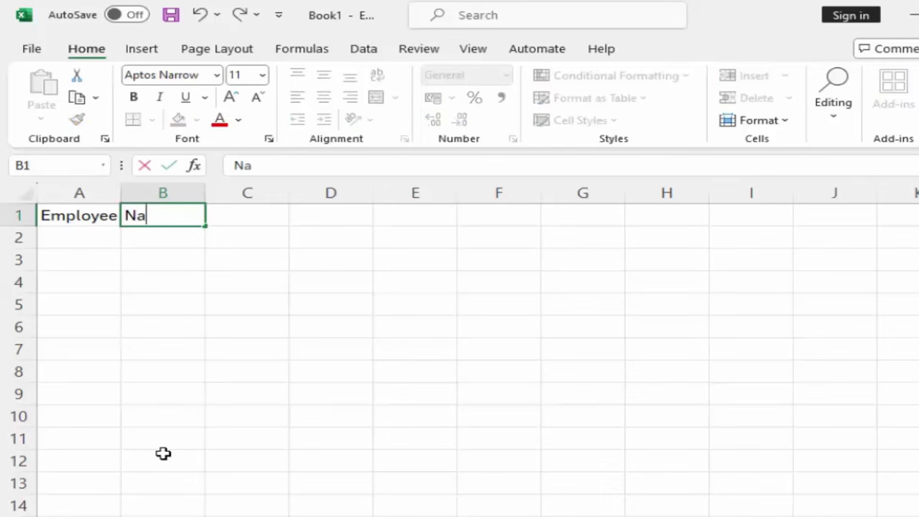
pyautogui.write('me o')
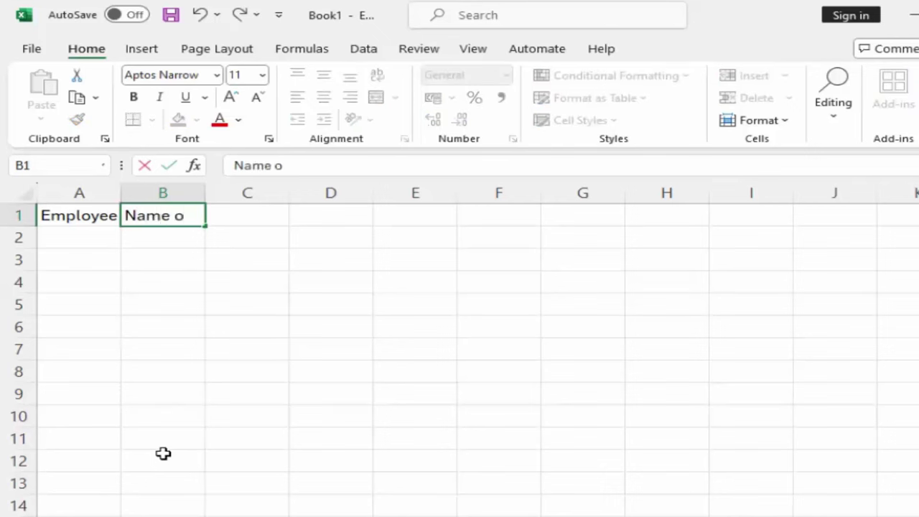
pyautogui.write('f Ite')
pyautogui.write('ms')
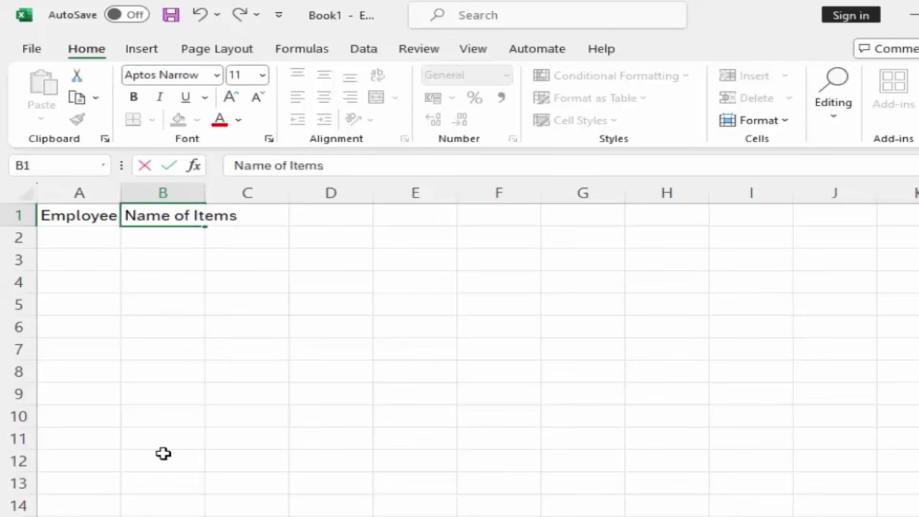
pyautogui.press('Tab')
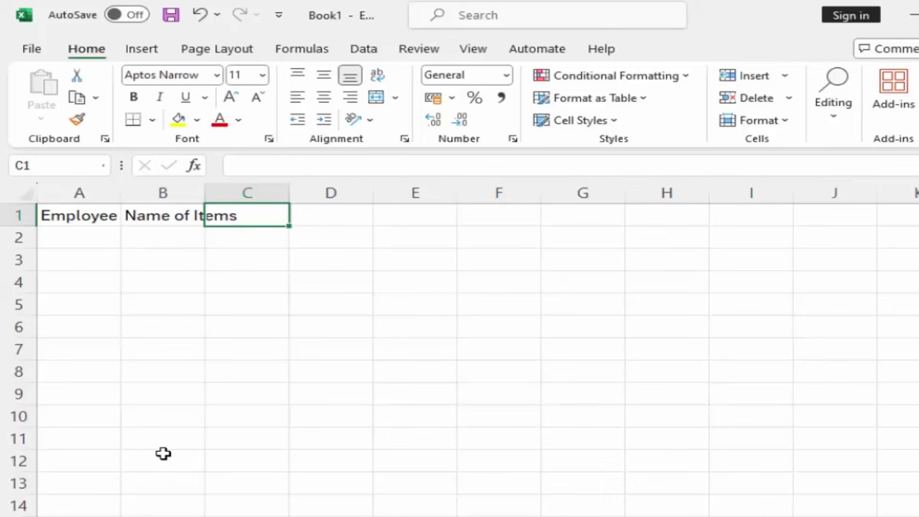
pyautogui.write('Qt')
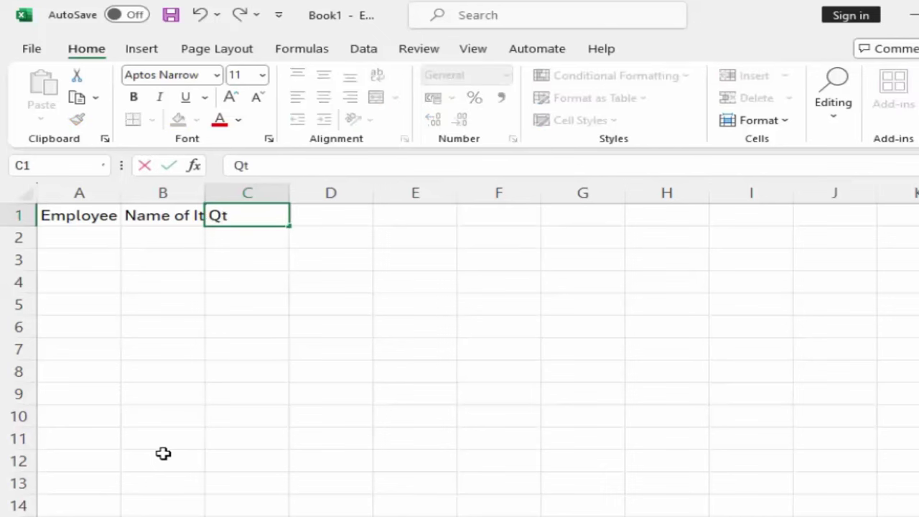
pyautogui.write('y')
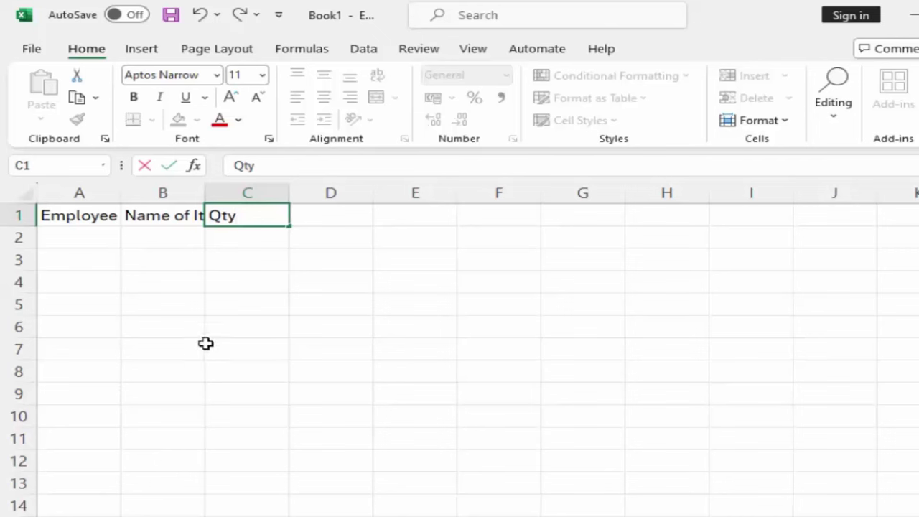
pyautogui.click(339, 221)
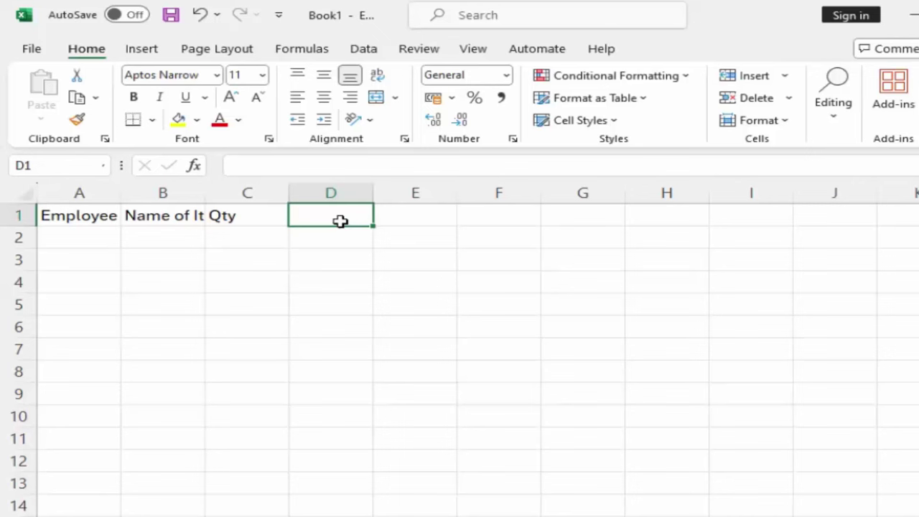
pyautogui.write('Rat')
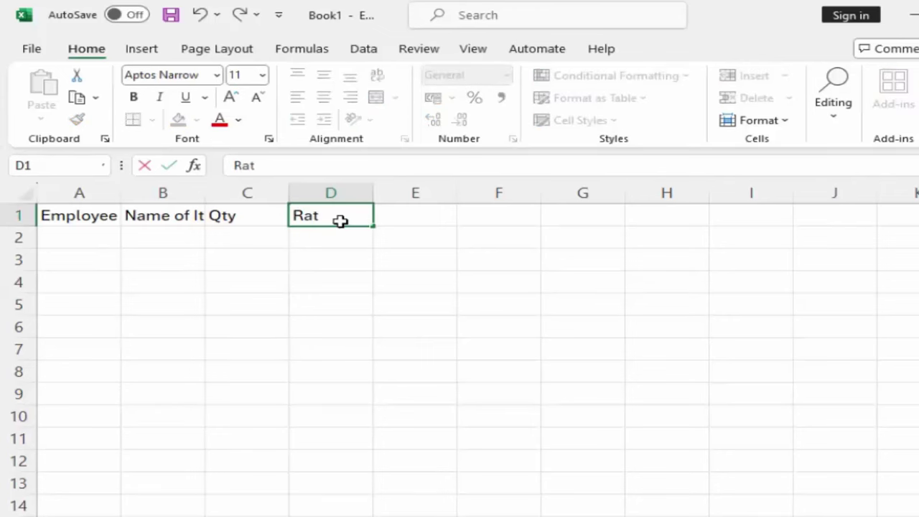
pyautogui.write('e')
pyautogui.press('Tab')
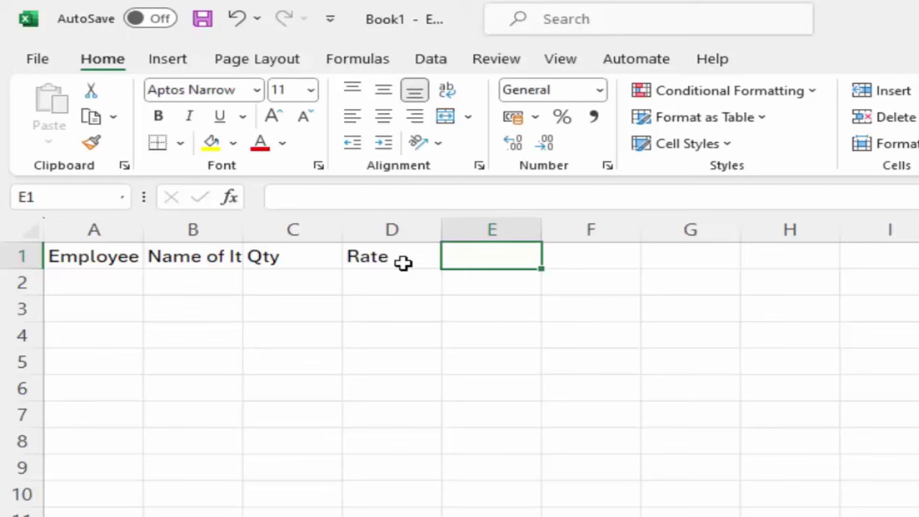
pyautogui.write('To')
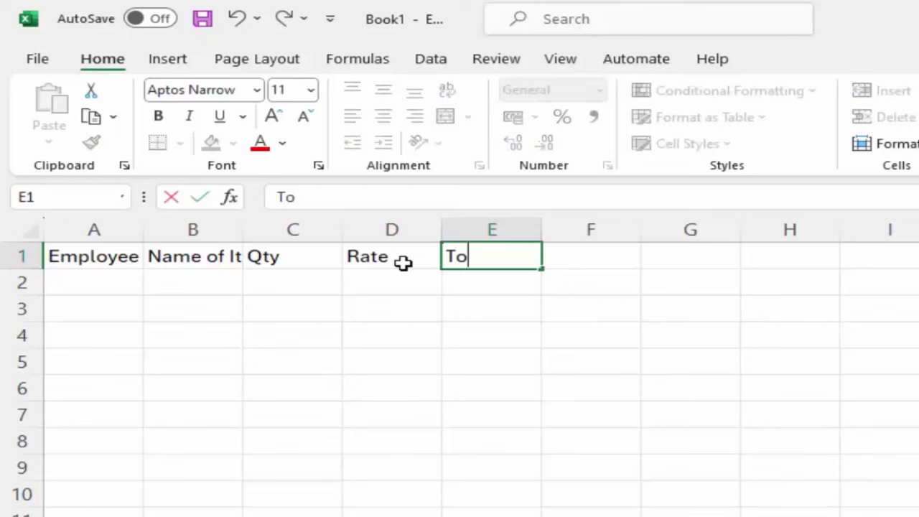
pyautogui.write('tal')
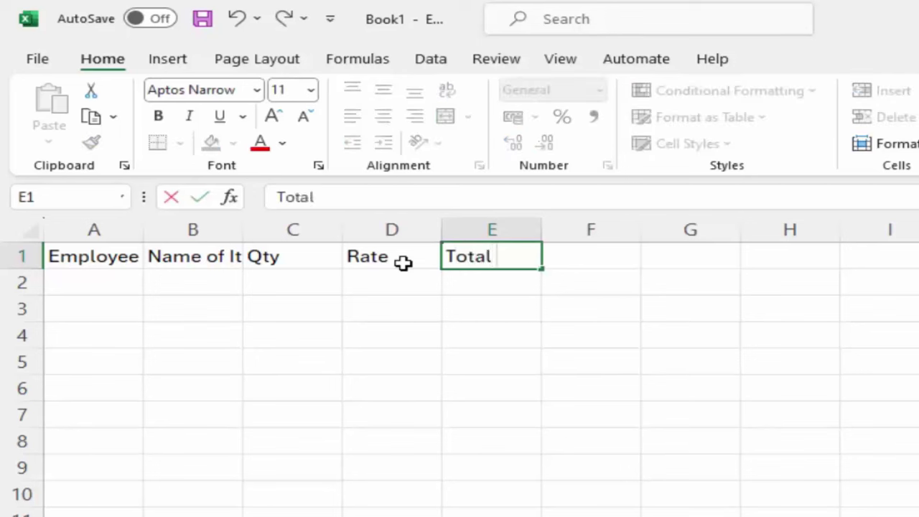
pyautogui.write(' Amo')
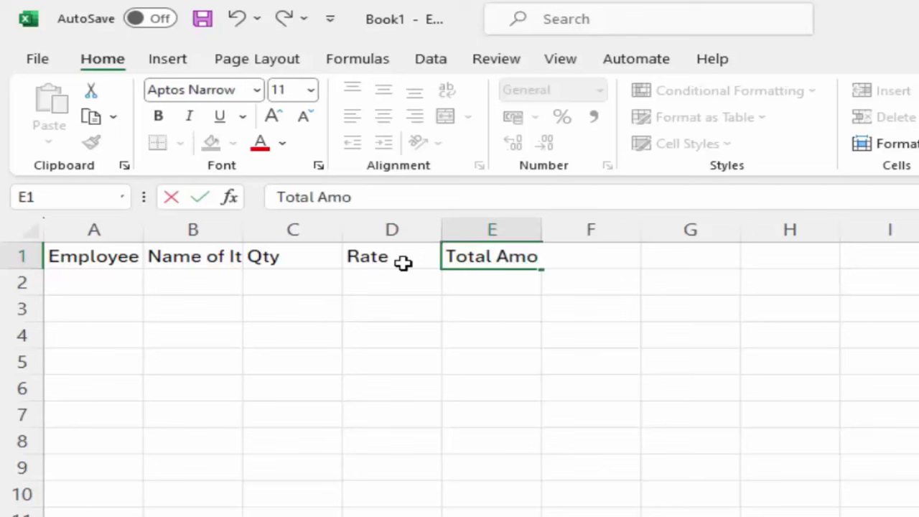
pyautogui.write('unt')
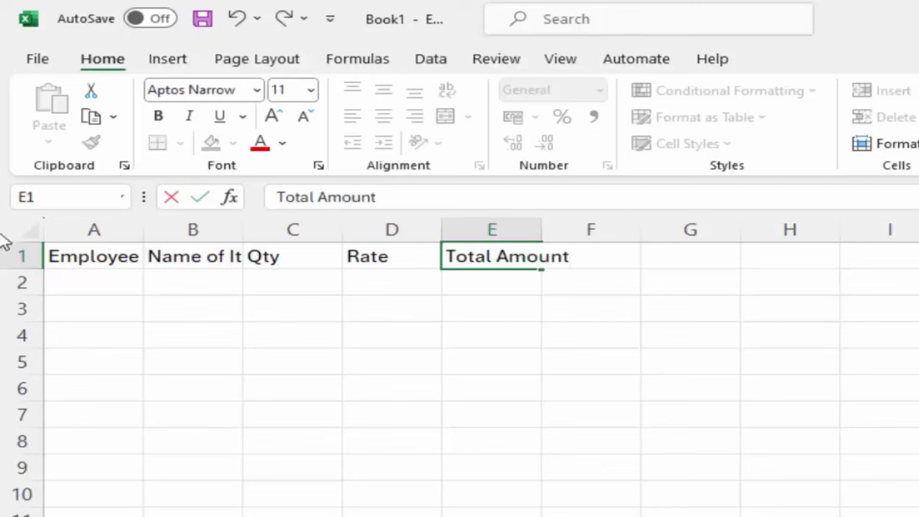
pyautogui.click(96, 280)
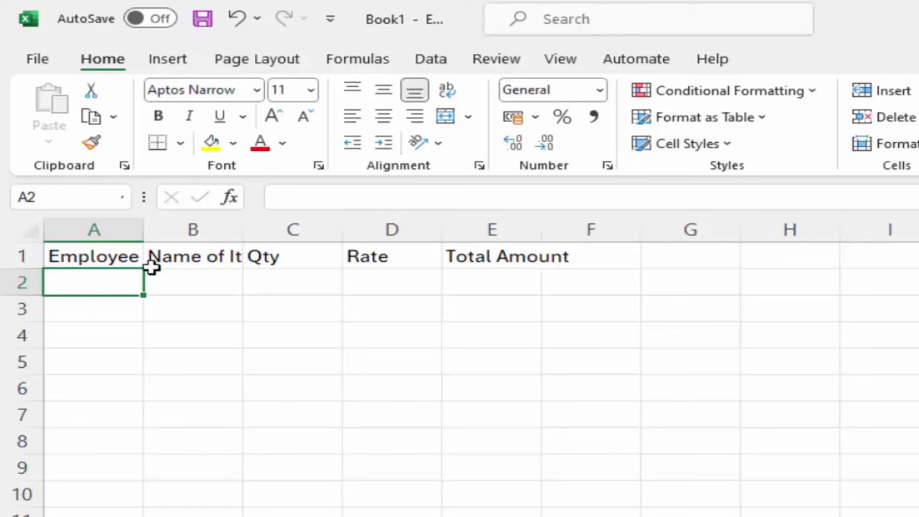
# - Widen column A to about 10.43 (78 pixels), then select headers A1:E1
pyautogui.click(117, 257)
pyautogui.moveTo(237, 230); pyautogui.dragTo(484, 248)
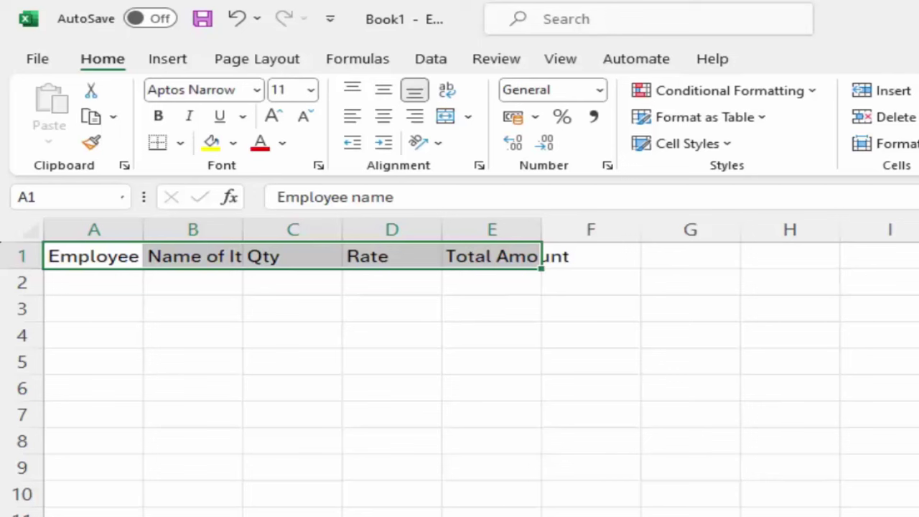
pyautogui.click(180, 347)
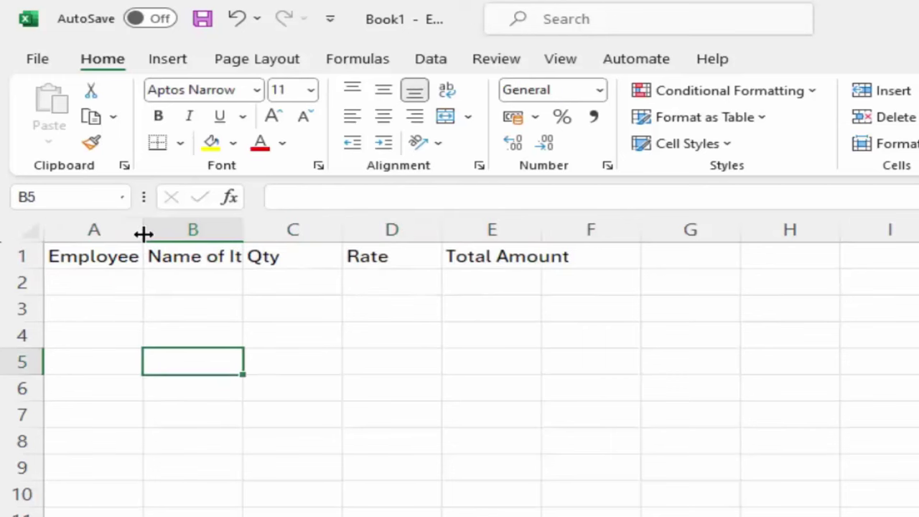
pyautogui.moveTo(143, 233); pyautogui.dragTo(215, 262)
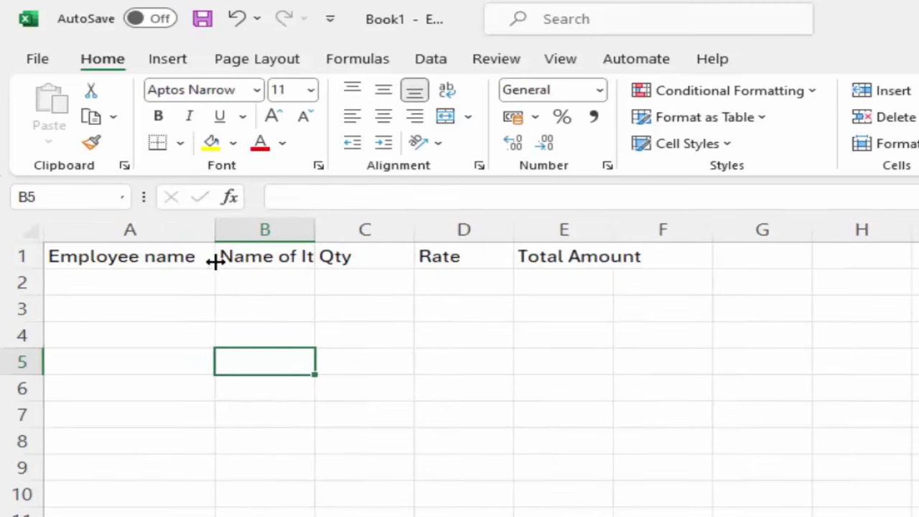
pyautogui.moveTo(213, 229); pyautogui.dragTo(159, 281)
pyautogui.click(120, 254)
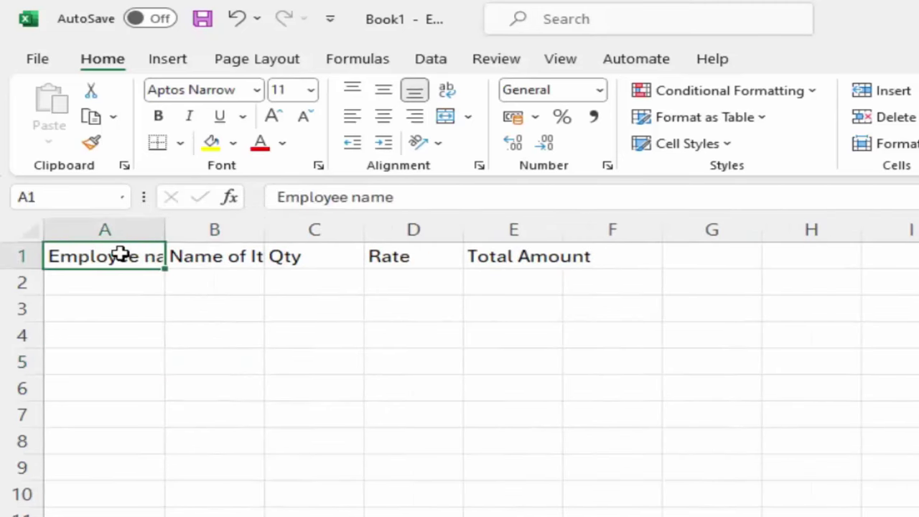
pyautogui.moveTo(120, 254); pyautogui.dragTo(530, 252)
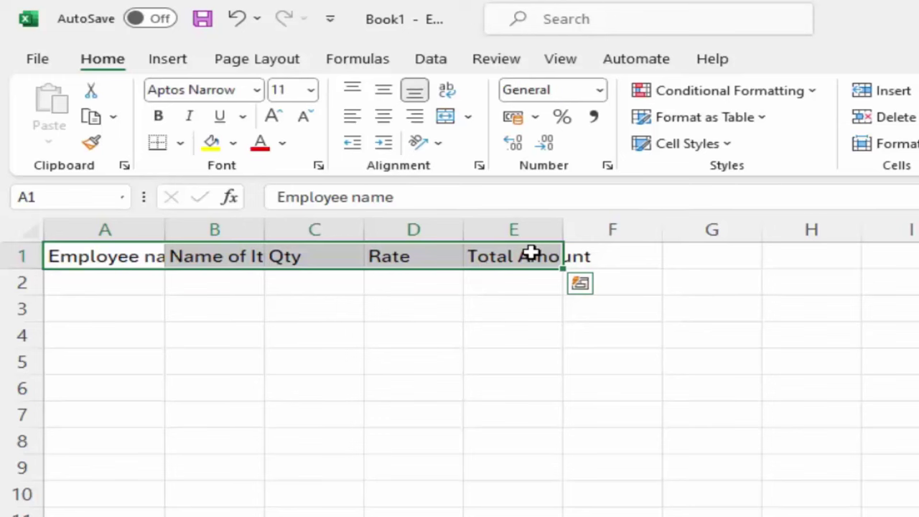
# - AutoFit columns A–E to their headings with Alt+H, O, I, then select A2
pyautogui.press('alt')
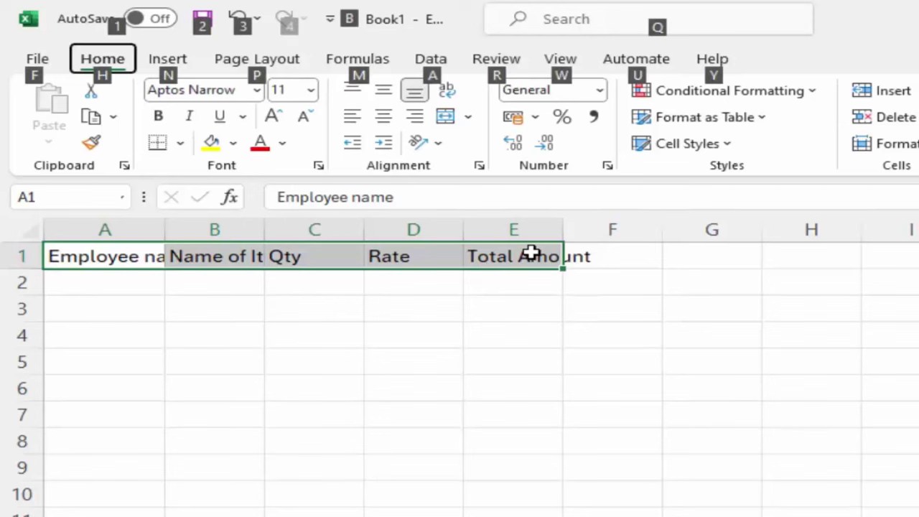
pyautogui.write('h')
pyautogui.write('o')
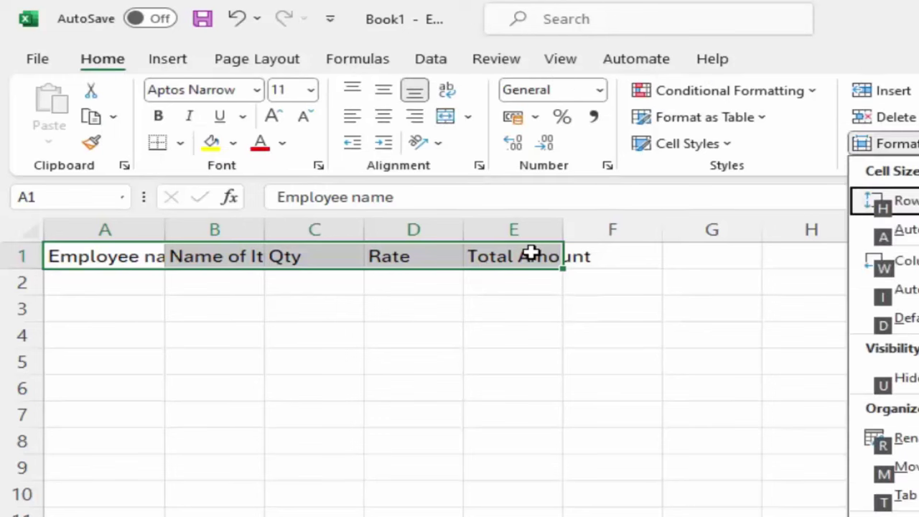
pyautogui.write('io')
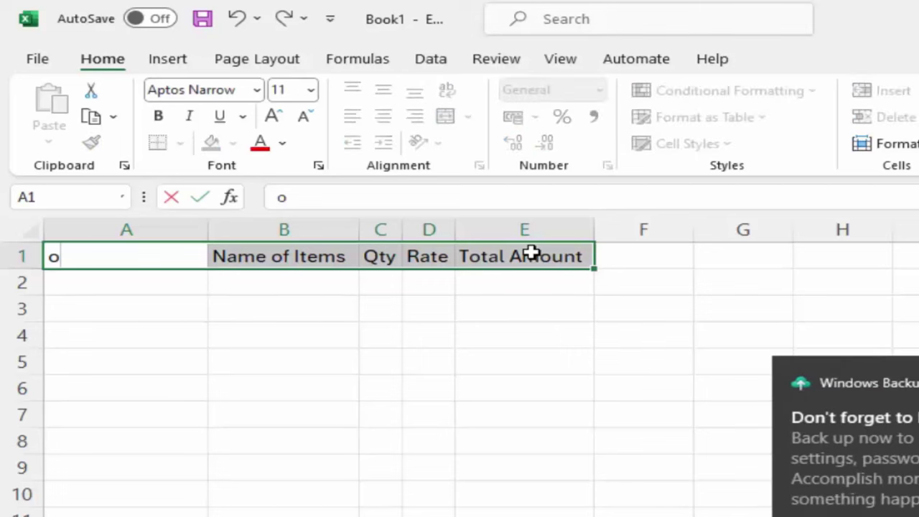
pyautogui.press('Escape')
pyautogui.write('Employee name')
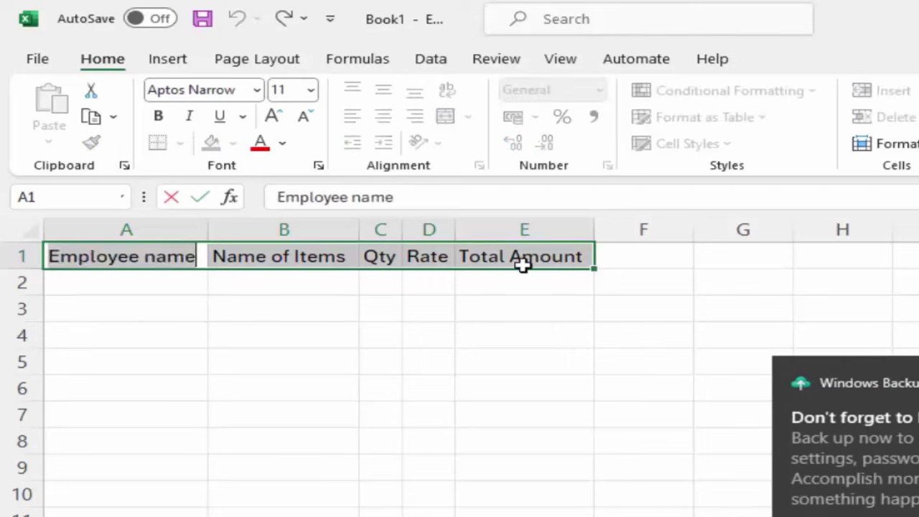
pyautogui.click(429, 382)
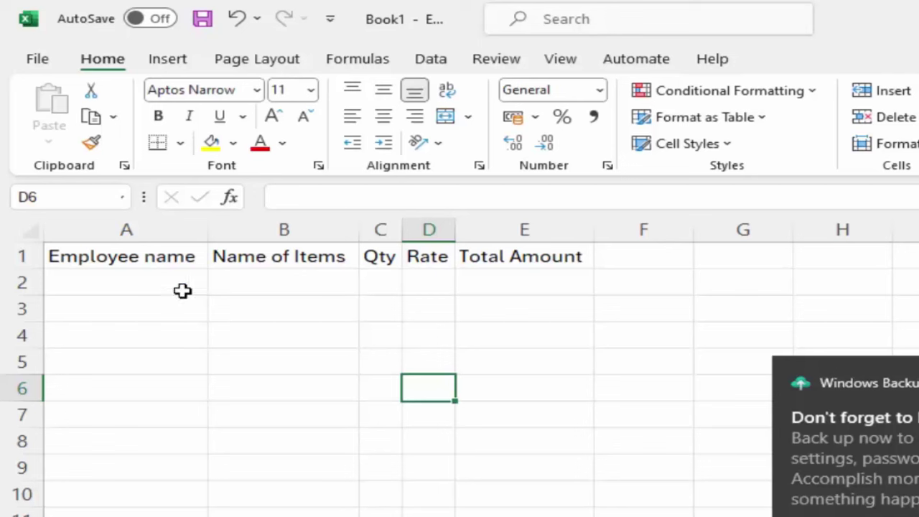
pyautogui.click(108, 282)
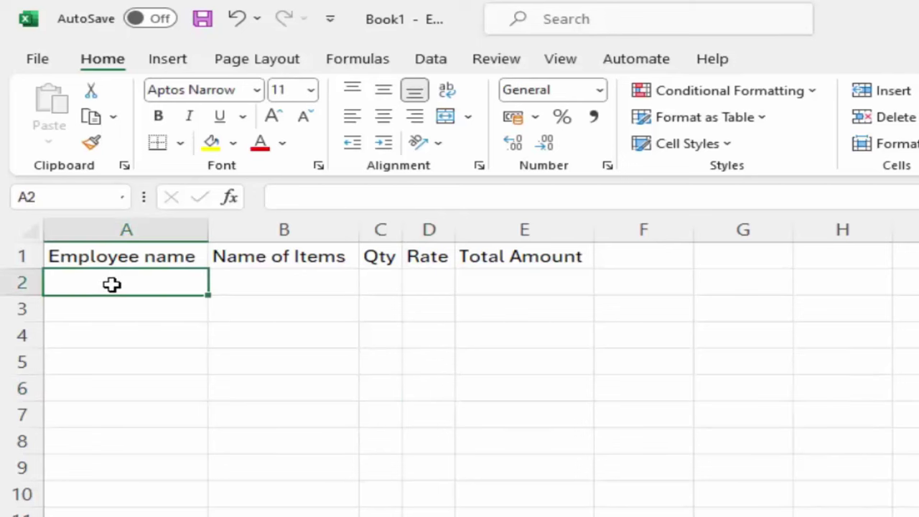
# - Enter employee names Ram, Shyam, Fatima and Heena down A2:A5
pyautogui.write('Ram')
pyautogui.press('Return')
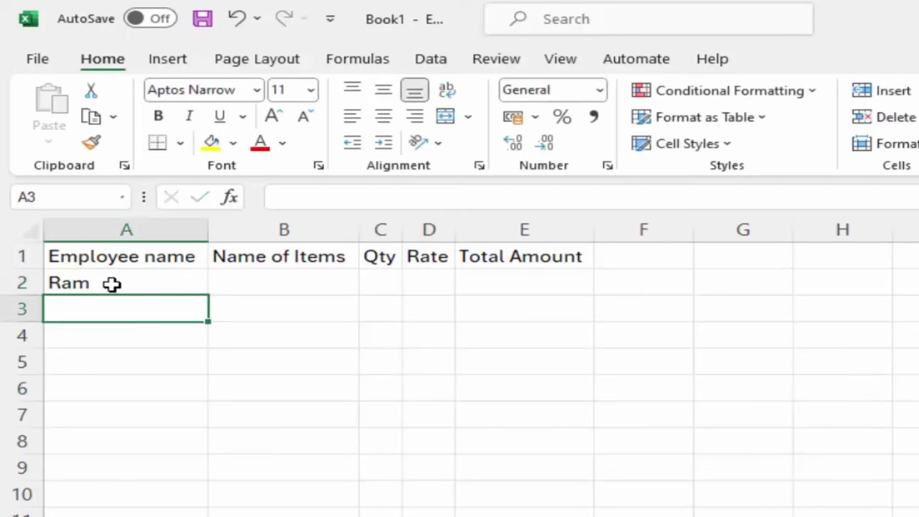
pyautogui.write('Shya')
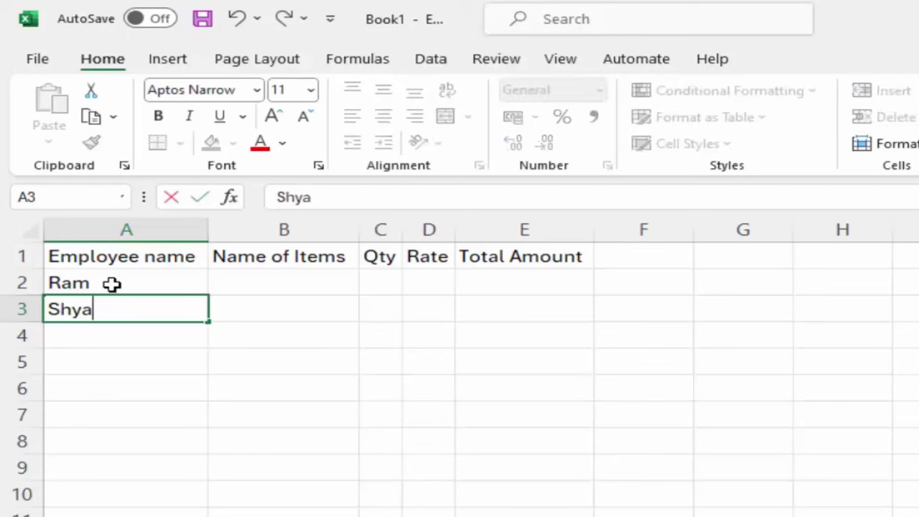
pyautogui.write('m')
pyautogui.press('Return')
pyautogui.write('Fa')
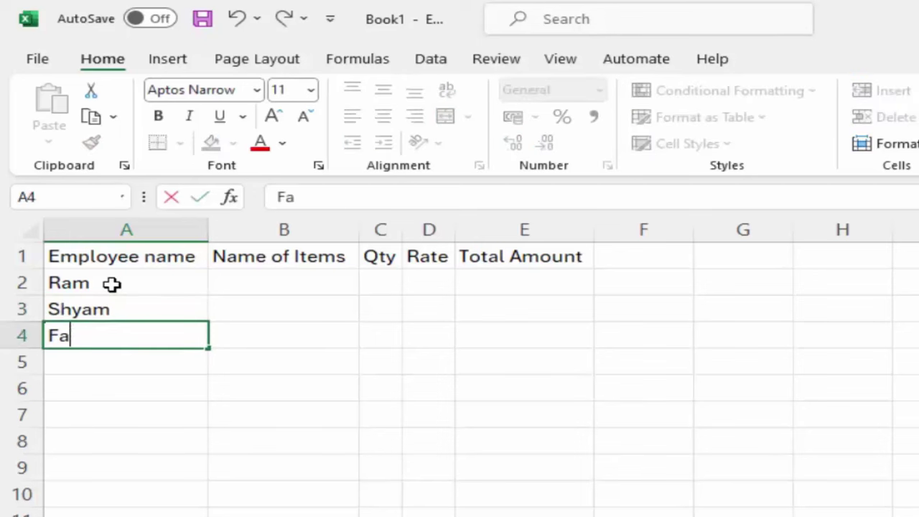
pyautogui.write('tima')
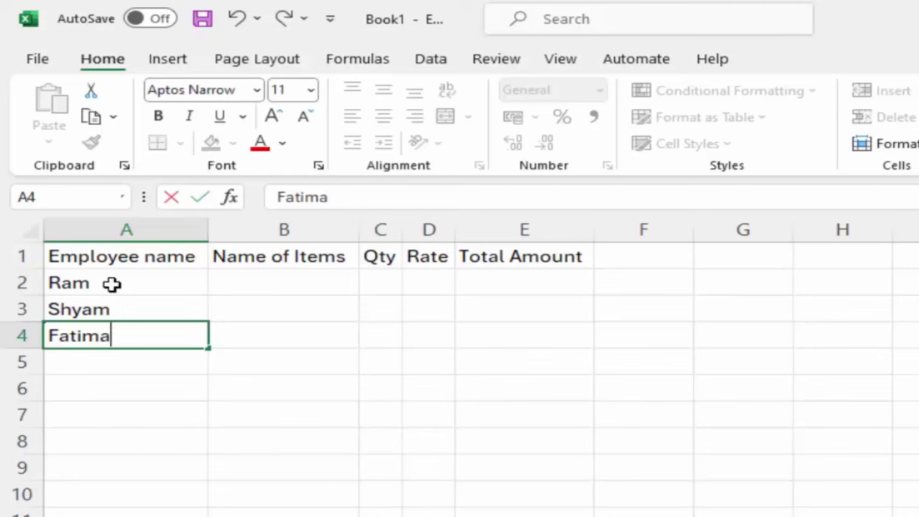
pyautogui.press('Return')
pyautogui.write('He')
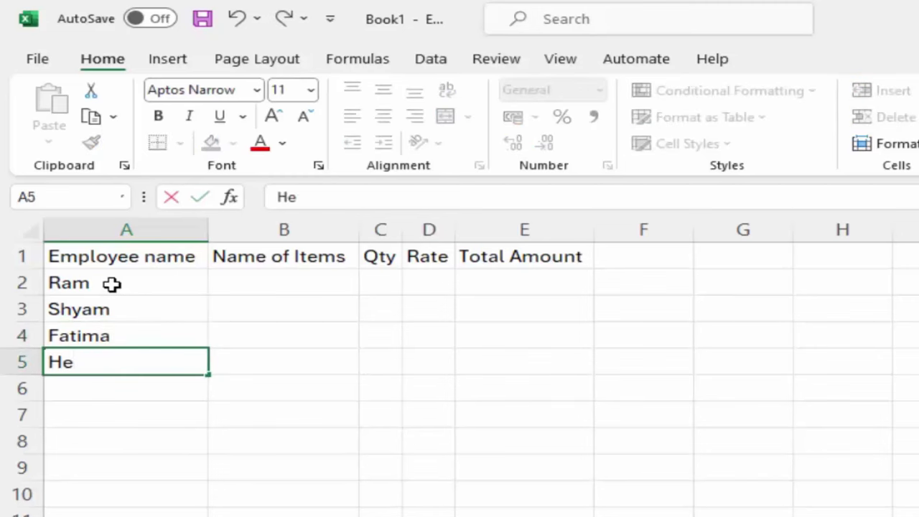
pyautogui.write('ena')
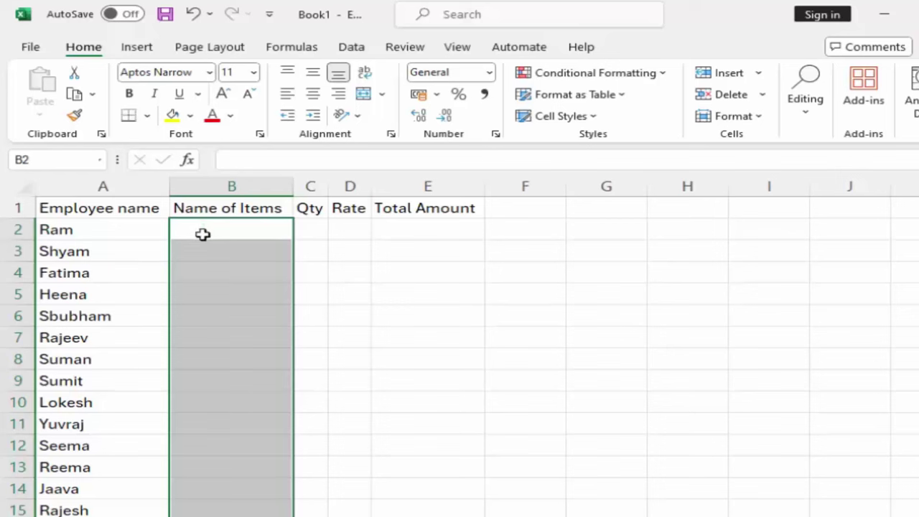
# - Enter items Mouse, Keyboard, CP, Laptop and Mobile into B2:B6
pyautogui.click(203, 234)
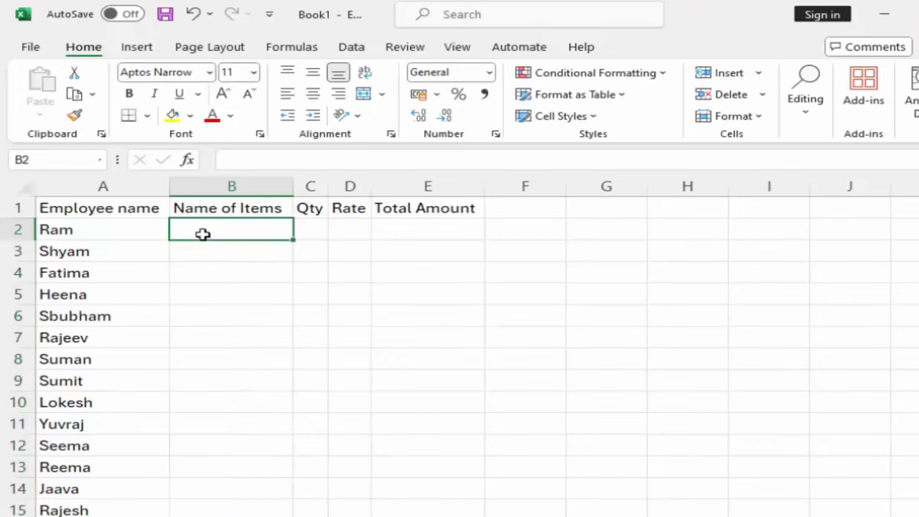
pyautogui.write('Mo')
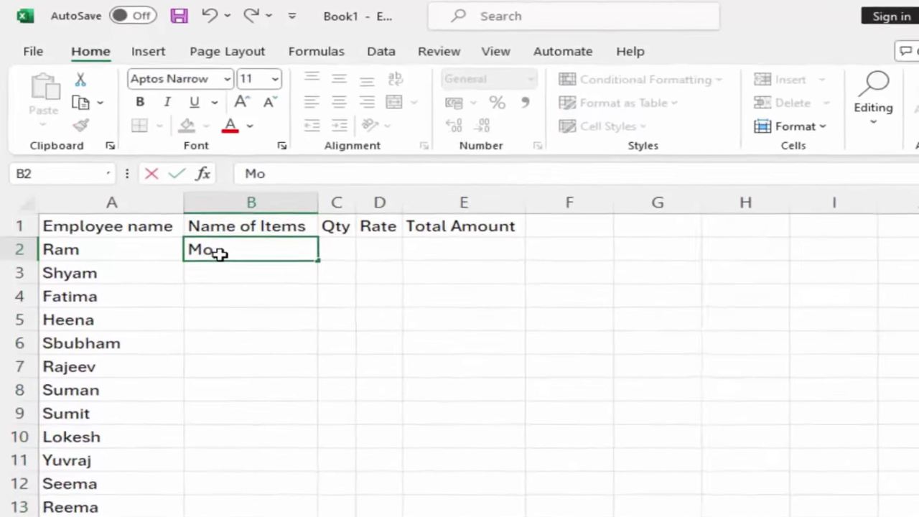
pyautogui.write('use')
pyautogui.press('Return')
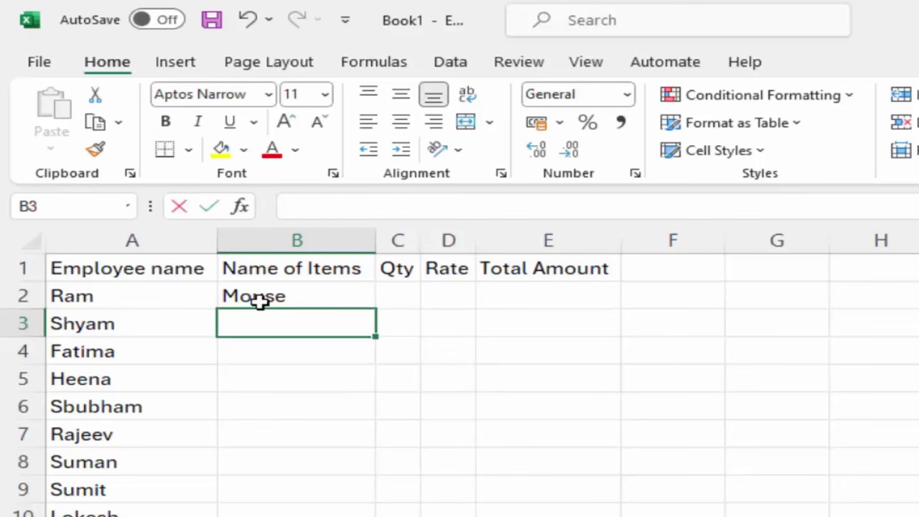
pyautogui.write('Keybo')
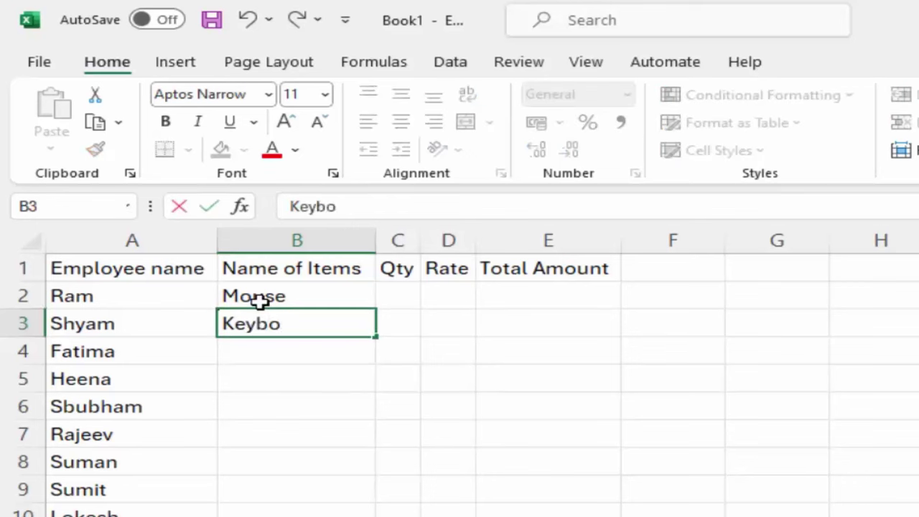
pyautogui.write('ard')
pyautogui.press('Return')
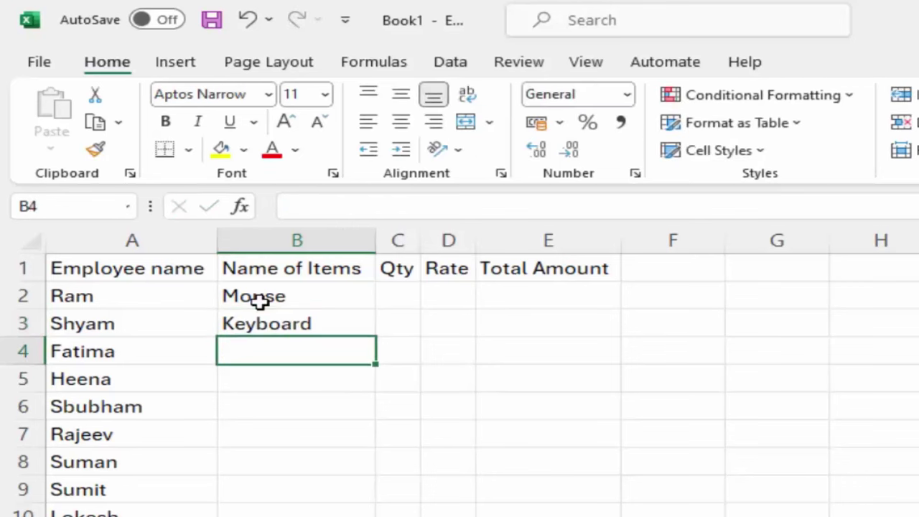
pyautogui.write('CP')
pyautogui.press('Return')
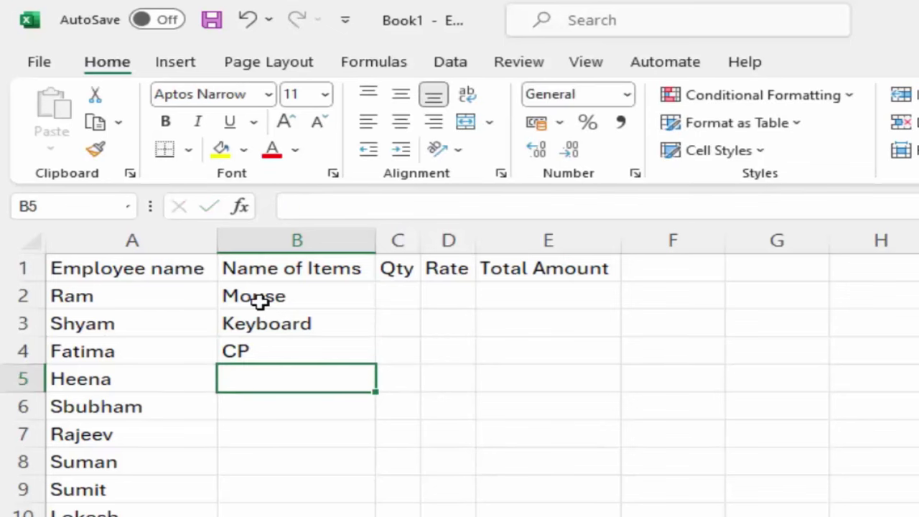
pyautogui.write('L')
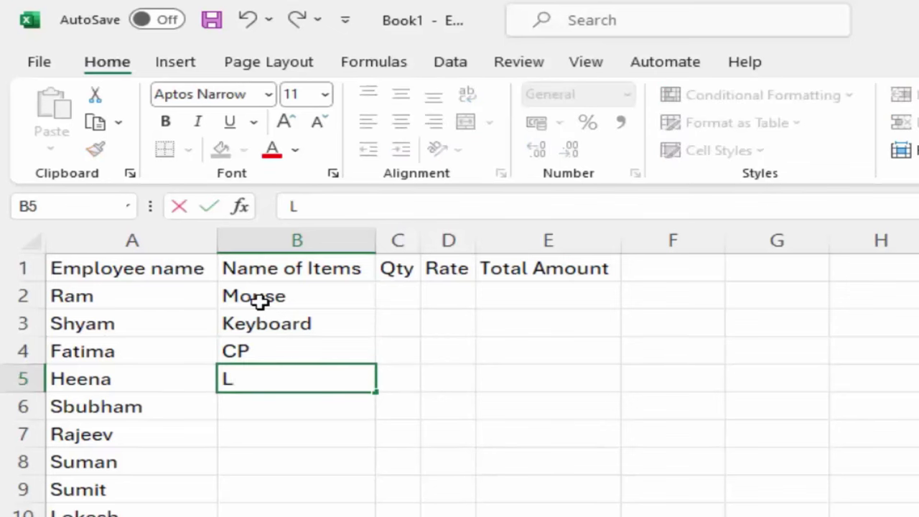
pyautogui.write('apt')
pyautogui.write('o')
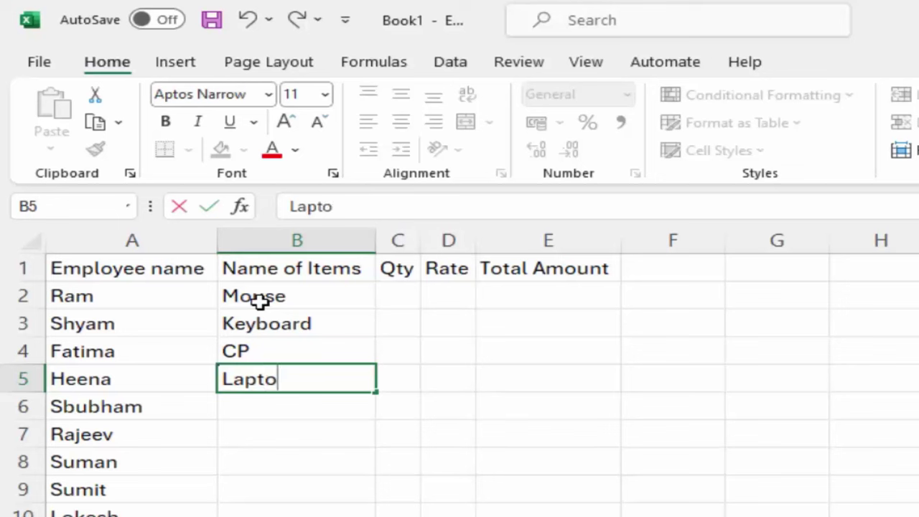
pyautogui.write('p')
pyautogui.press('Return')
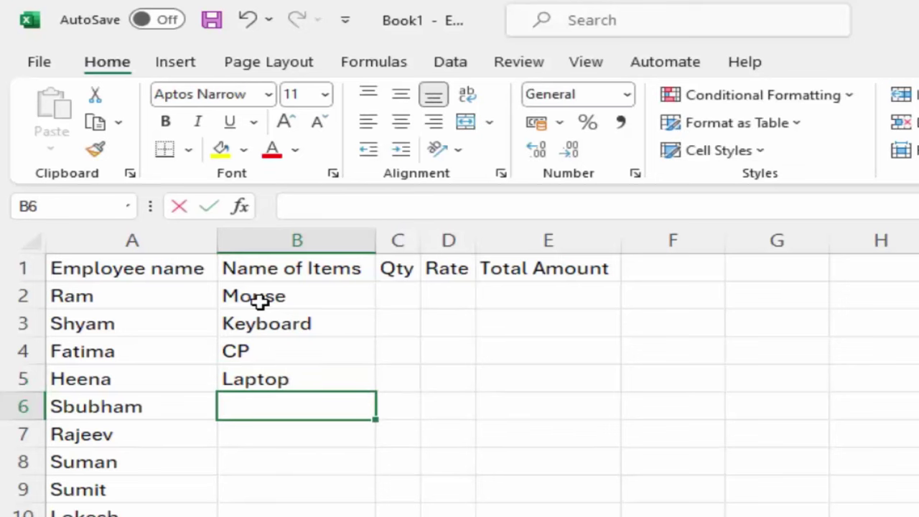
pyautogui.write('Mobile')
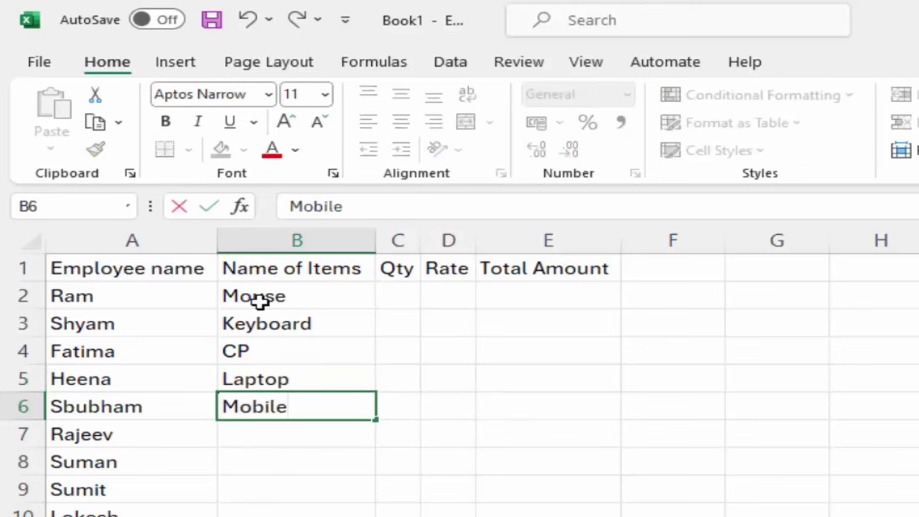
pyautogui.press('Return')
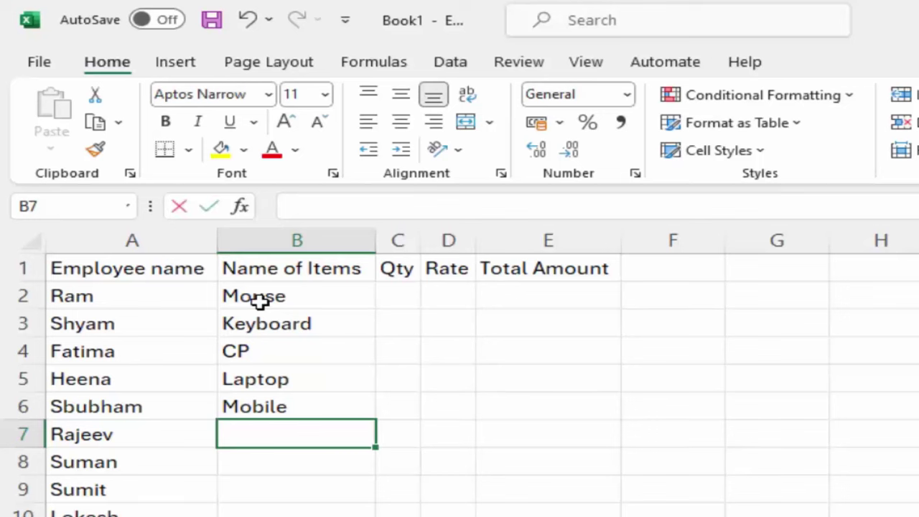
# - Add items Desktop, HDD and SSD in B7:B9
pyautogui.write('Deskt')
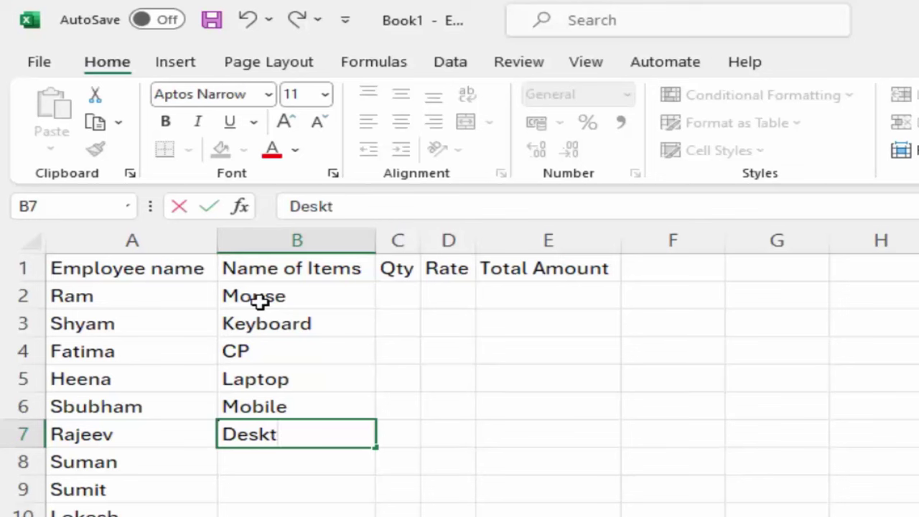
pyautogui.write('op')
pyautogui.press('Return')
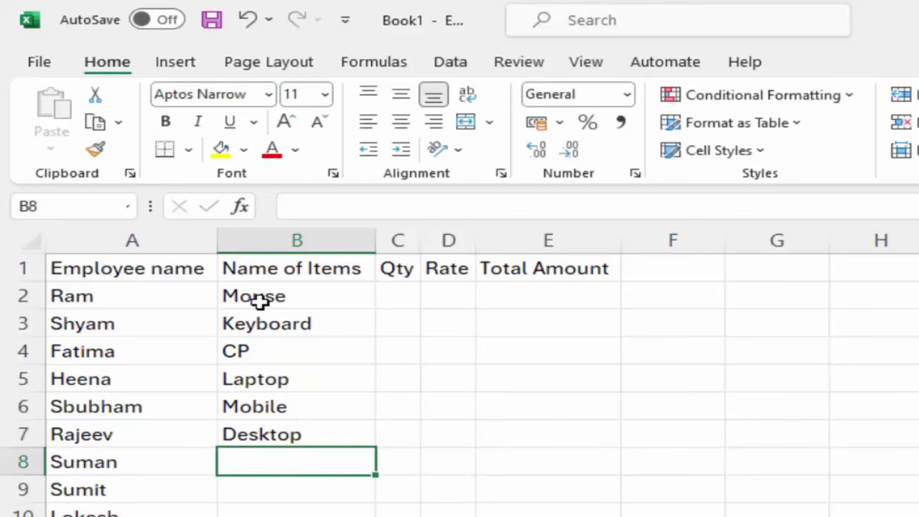
pyautogui.write('HDD')
pyautogui.press('Return')
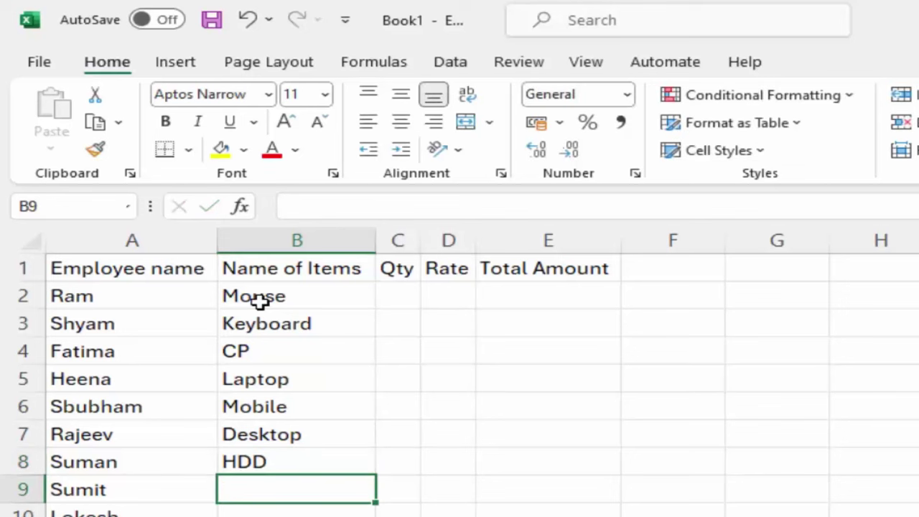
pyautogui.write('SS')
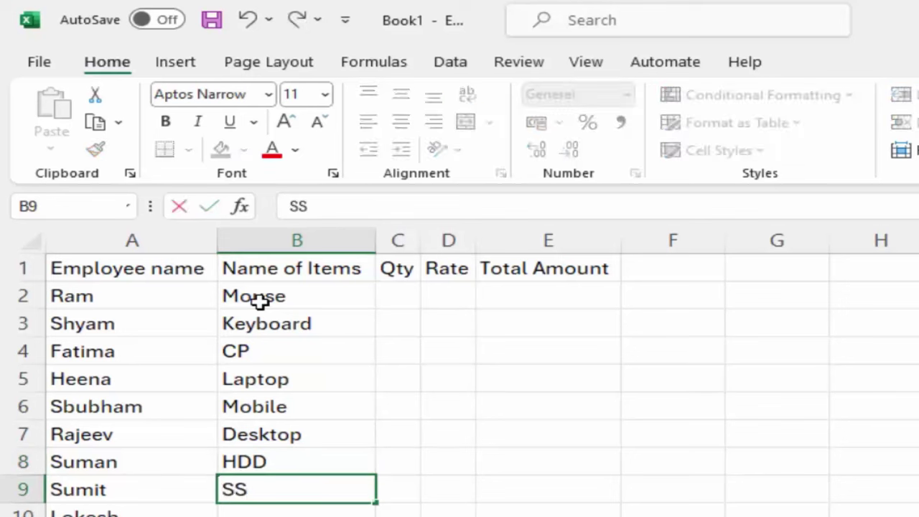
pyautogui.write('D')
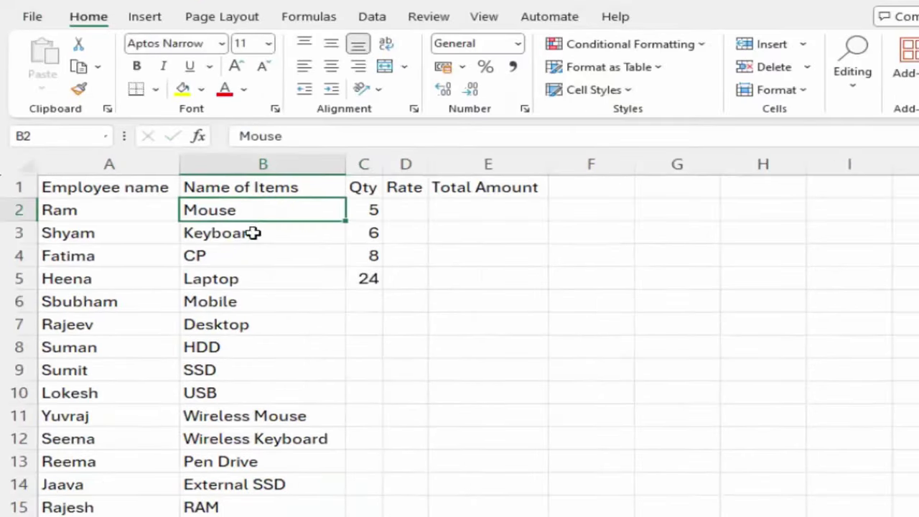
# - Enter quantities 7, 9, 4, 3 and 6 for Mobile, Desktop, HDD, SSD and USB
pyautogui.moveTo(253, 232); pyautogui.dragTo(259, 255)
pyautogui.scroll(-2, 302, 392)
pyautogui.scroll(2, 295, 397)
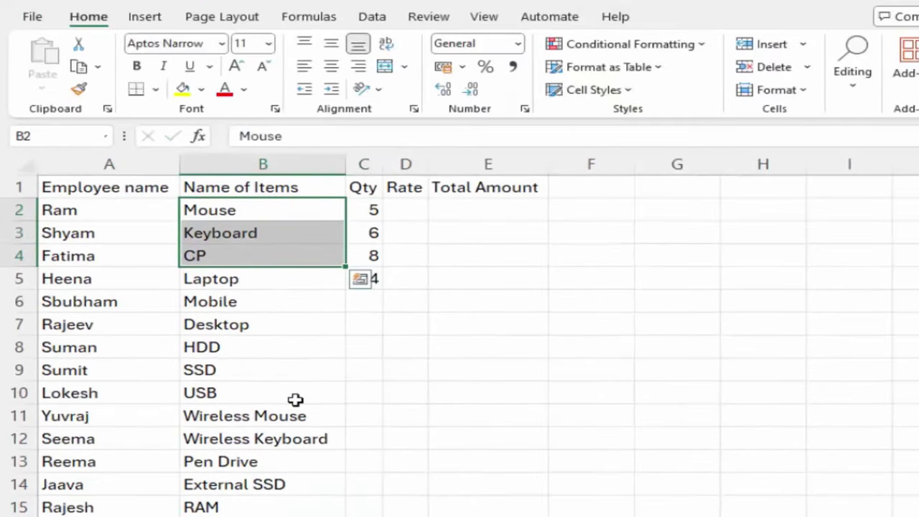
pyautogui.moveTo(363, 209); pyautogui.dragTo(366, 236)
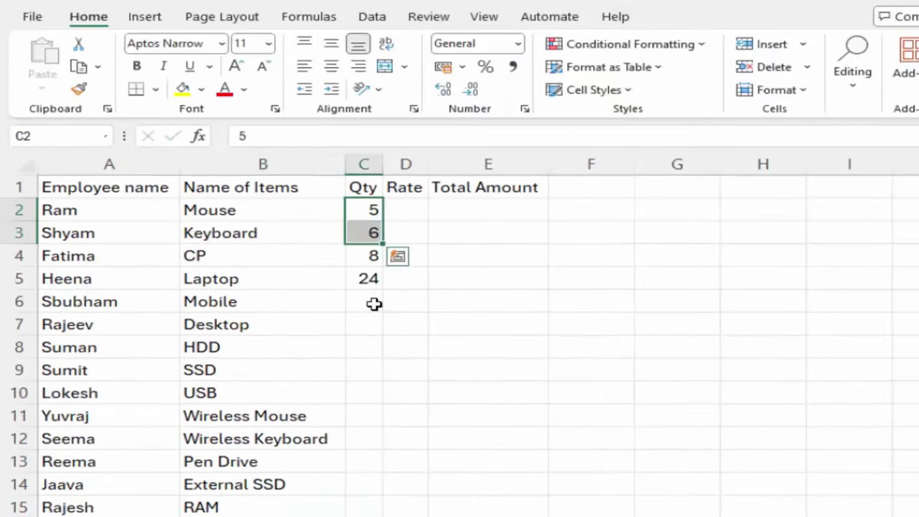
pyautogui.click(374, 303)
pyautogui.write('7')
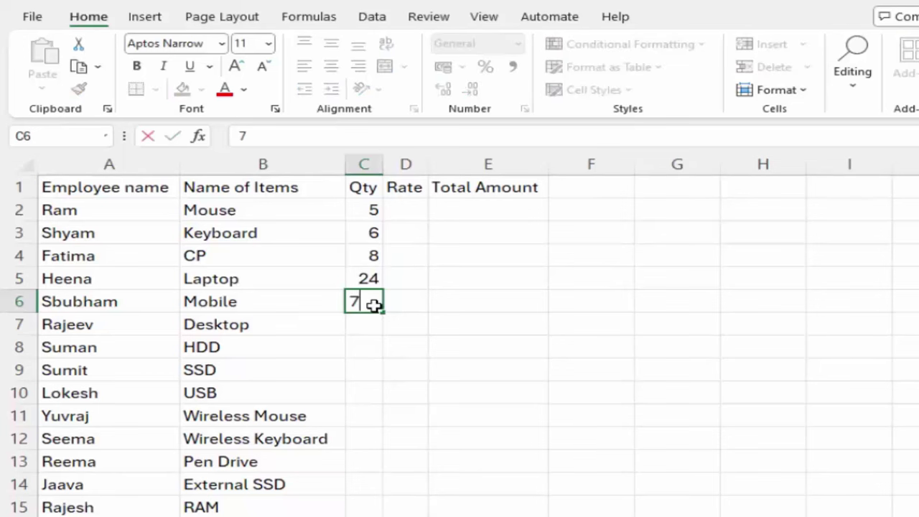
pyautogui.press('Return')
pyautogui.write('9')
pyautogui.press('Return')
pyautogui.write('4')
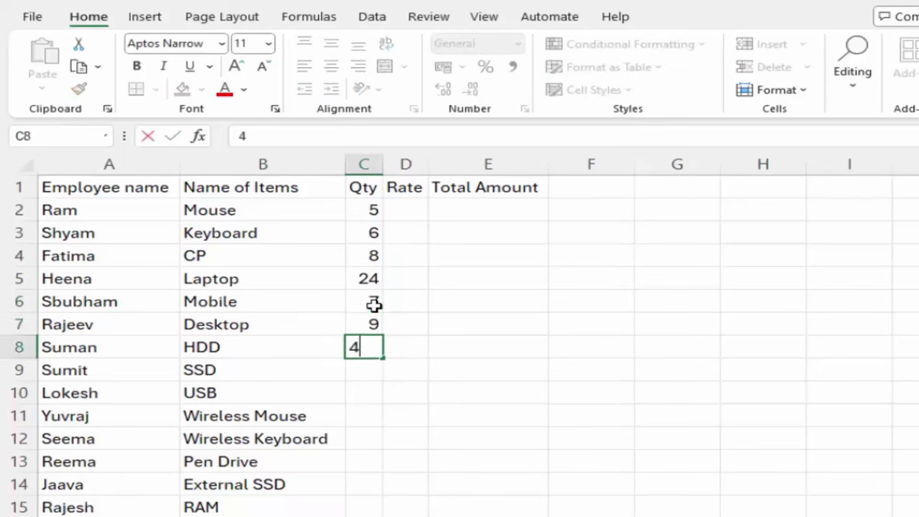
pyautogui.press('Return')
pyautogui.write('3')
pyautogui.press('Return')
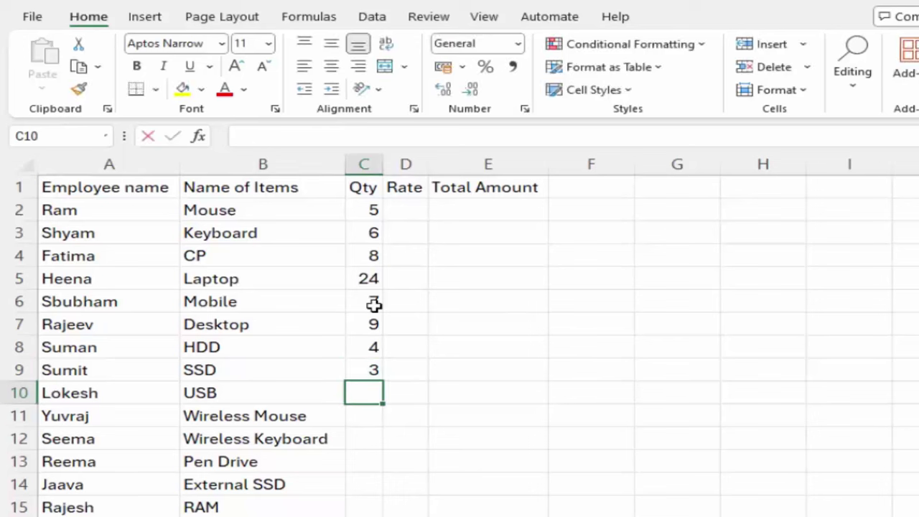
pyautogui.write('6')
pyautogui.press('Return')
# - Enter remaining quantities 9, 9, 8, 9, 5, 3, correcting Wireless Keyboard to 9
pyautogui.write('9')
pyautogui.press('Return')
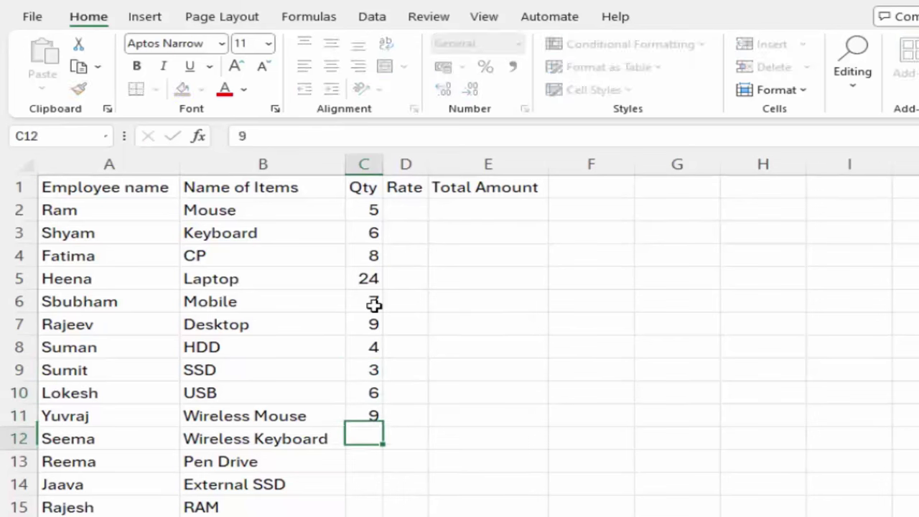
pyautogui.write('3')
pyautogui.press('Return')
pyautogui.write('8')
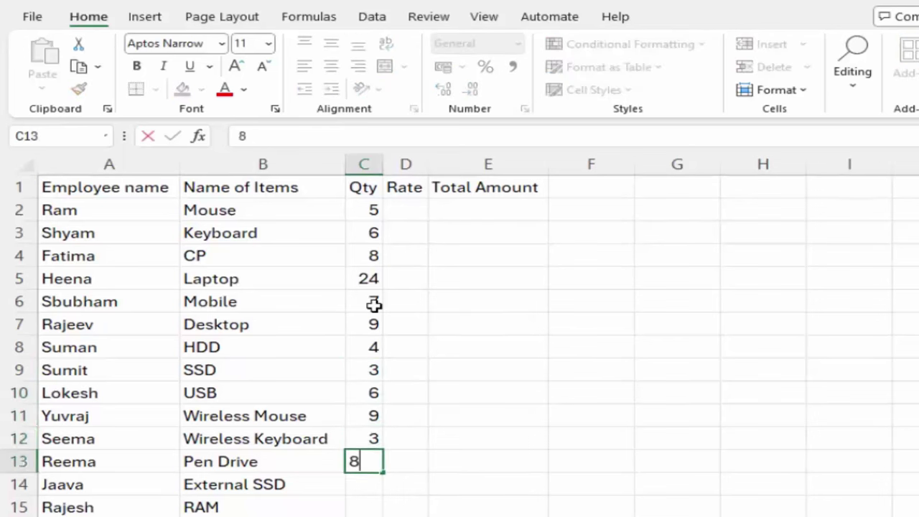
pyautogui.press('Up')
pyautogui.write('9')
pyautogui.press('Return')
pyautogui.press('Return')
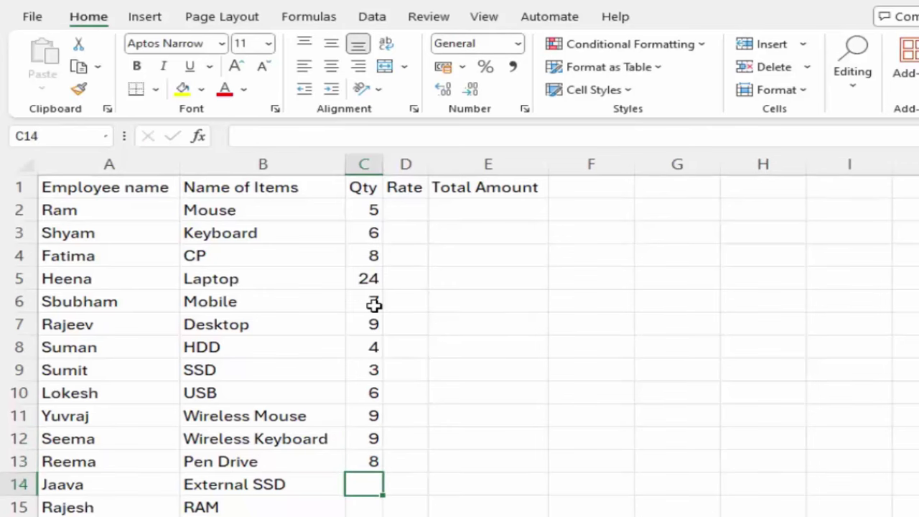
pyautogui.write('9')
pyautogui.press('Return')
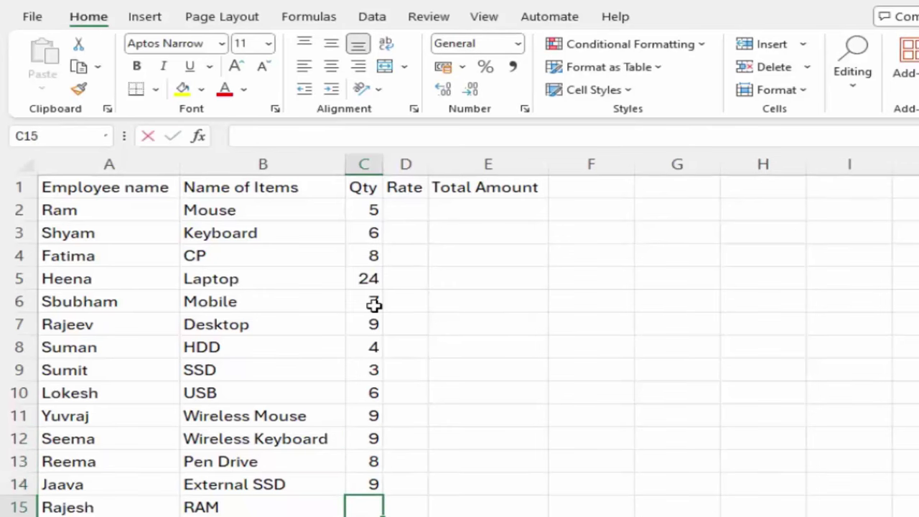
pyautogui.write('5')
pyautogui.press('Return')
pyautogui.write('3')
pyautogui.press('Return')
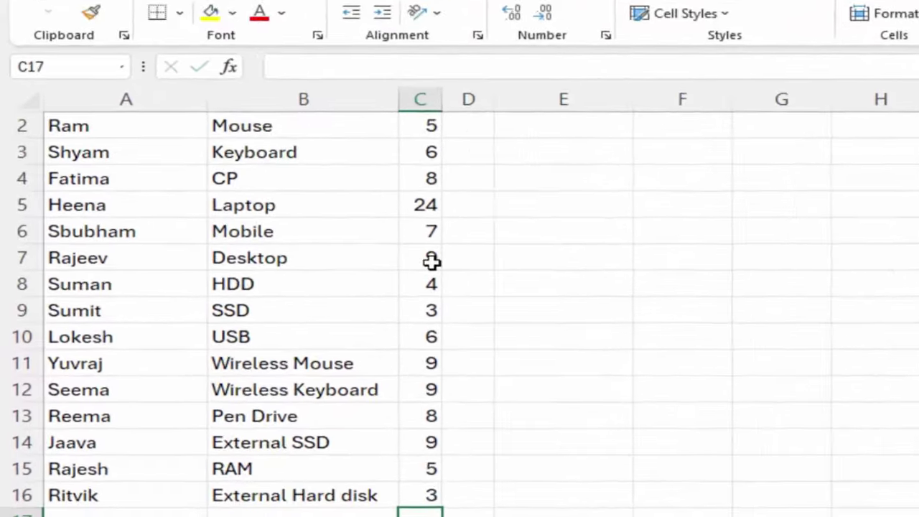
pyautogui.scroll(1, 431, 261)
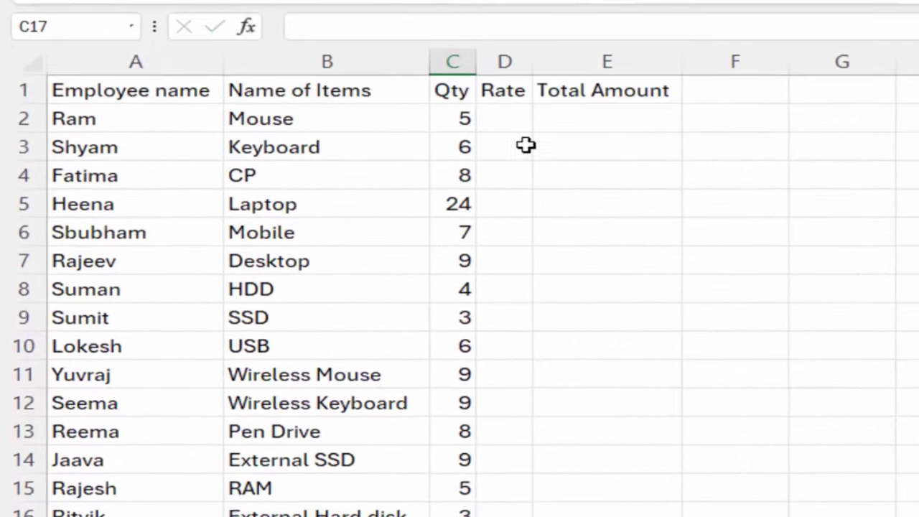
# - Apply the Currency number format to the Rate cells D2:D15
pyautogui.moveTo(511, 120)
pyautogui.mouseDown()
pyautogui.moveTo(488, 513)
pyautogui.moveTo(511, 511)
pyautogui.mouseUp()
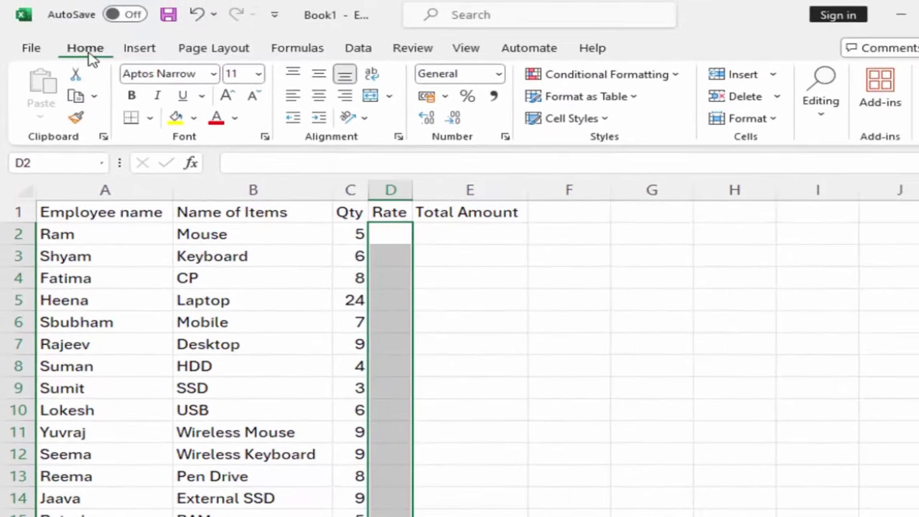
pyautogui.click(498, 73)
pyautogui.click(482, 188)
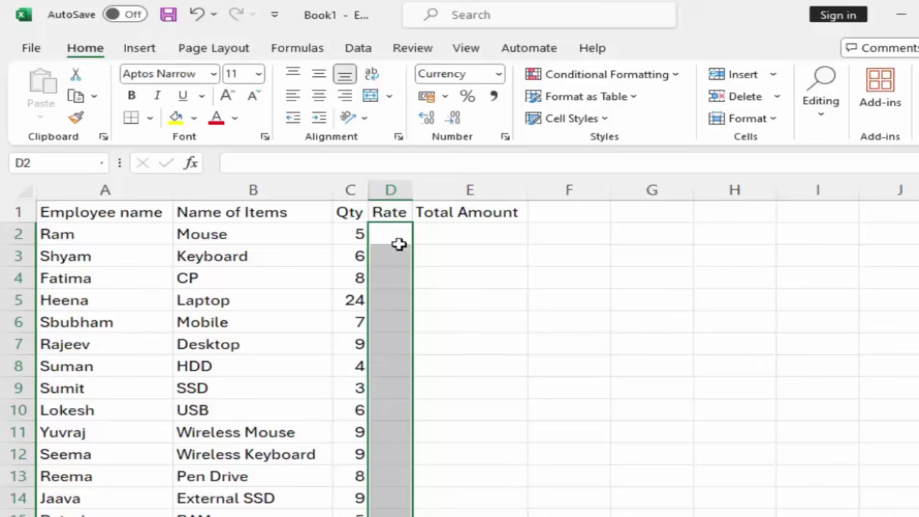
pyautogui.click(460, 238)
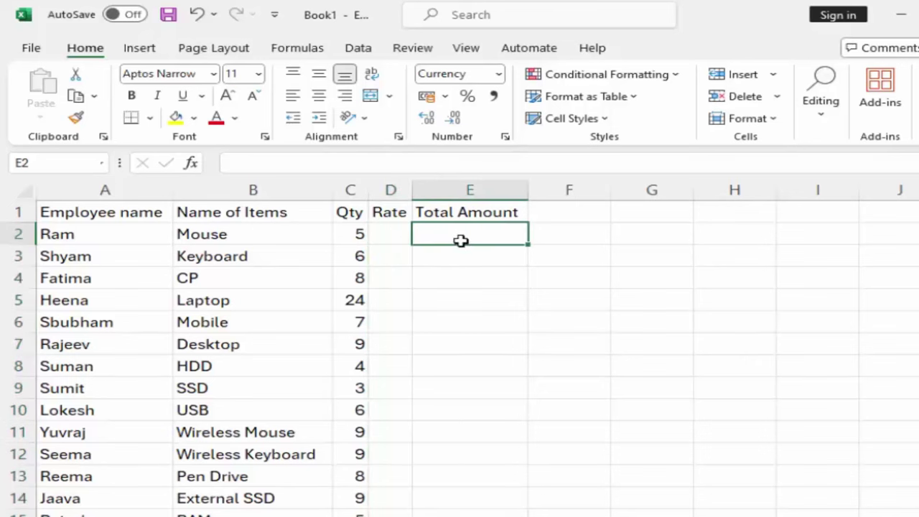
# - Copy the Rate column's Currency format onto Total Amount cells E2:E15 with Format Painter
pyautogui.moveTo(460, 241); pyautogui.dragTo(480, 511)
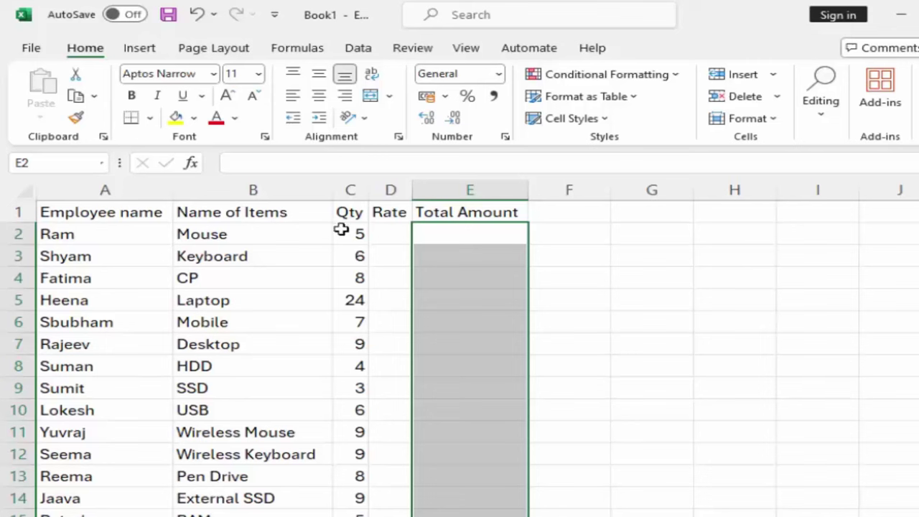
pyautogui.moveTo(382, 234); pyautogui.dragTo(403, 511)
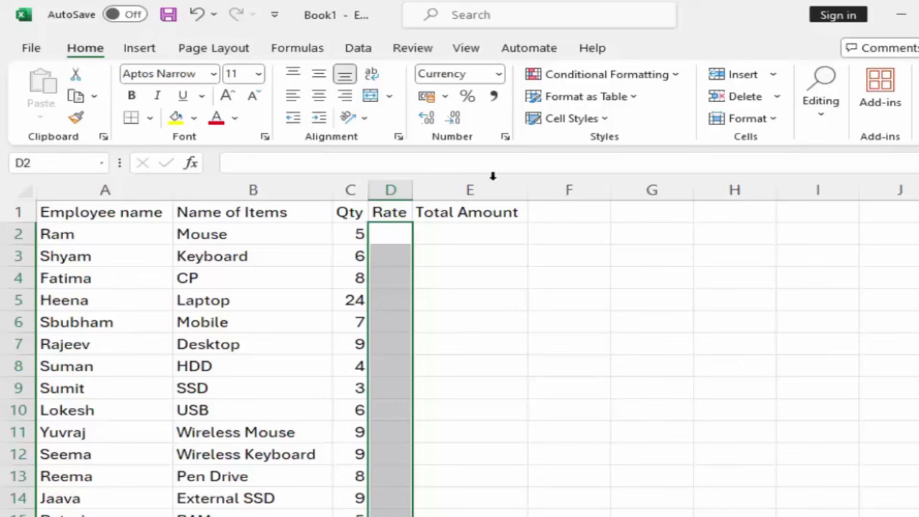
pyautogui.click(77, 118)
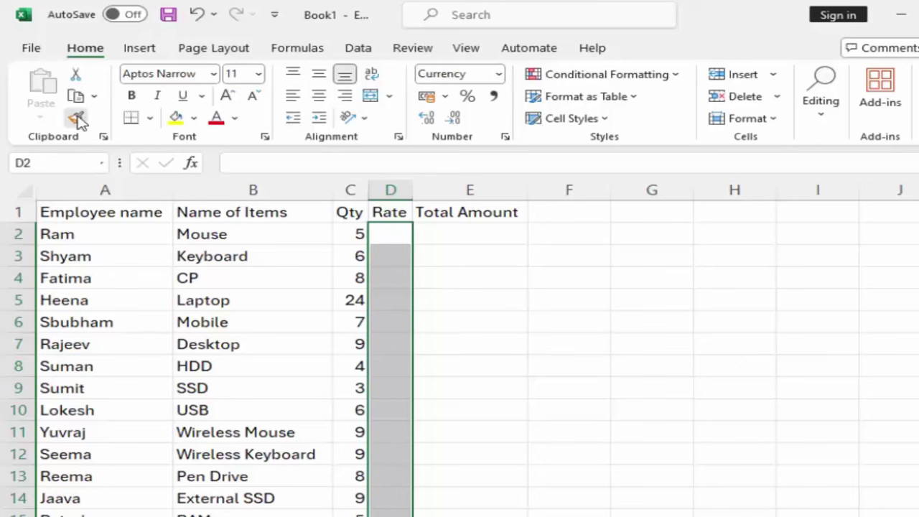
pyautogui.moveTo(448, 239)
pyautogui.mouseDown()
pyautogui.moveTo(470, 511)
pyautogui.moveTo(492, 506)
pyautogui.mouseUp()
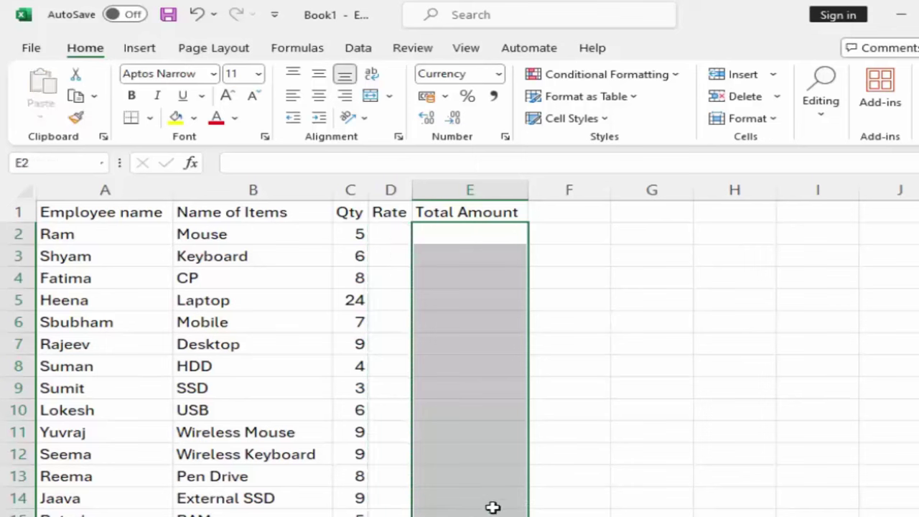
# - Enter 200 as the Mouse rate in D2
pyautogui.click(393, 237)
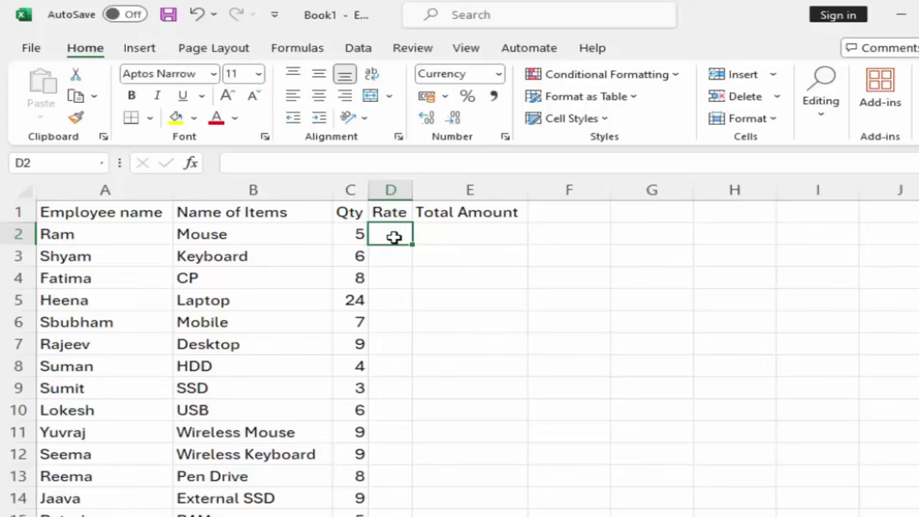
pyautogui.write('200')
pyautogui.press('Return')
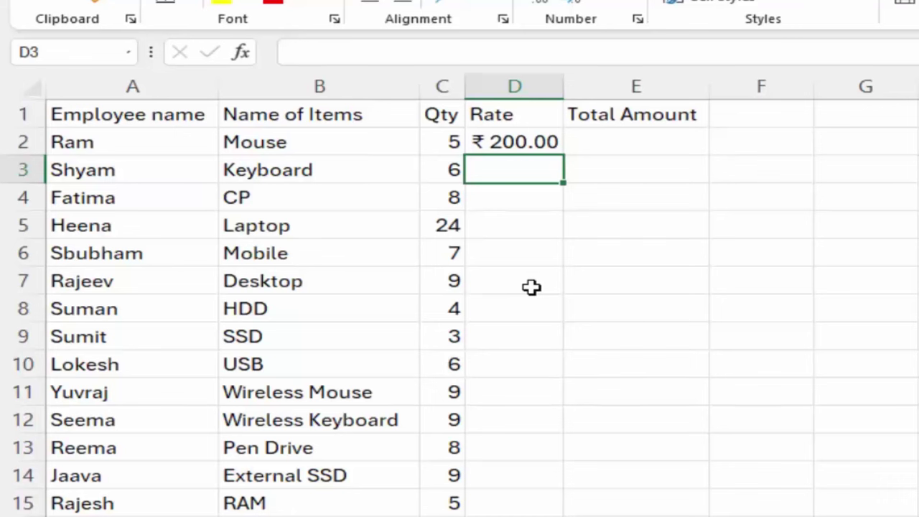
# - Enter 400 as the Keyboard rate and correct the item name 'CP' to 'CPU'
pyautogui.write('400')
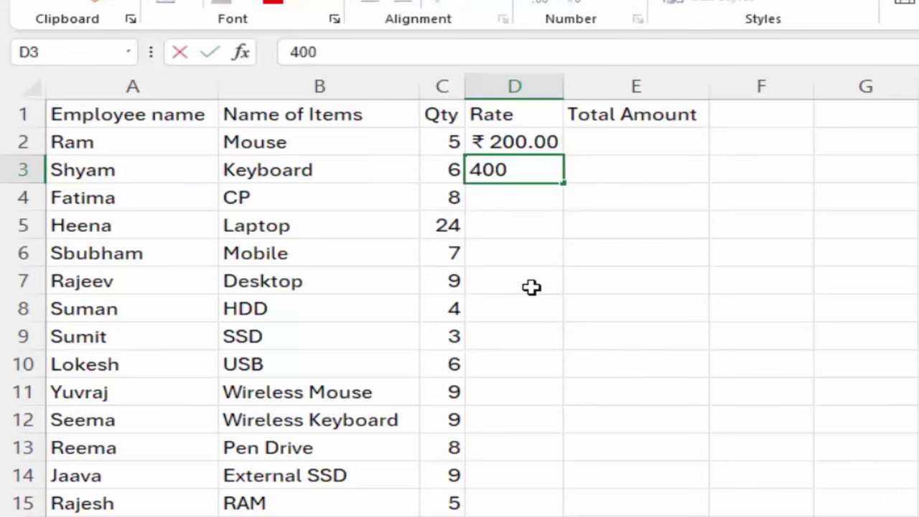
pyautogui.press('Return')
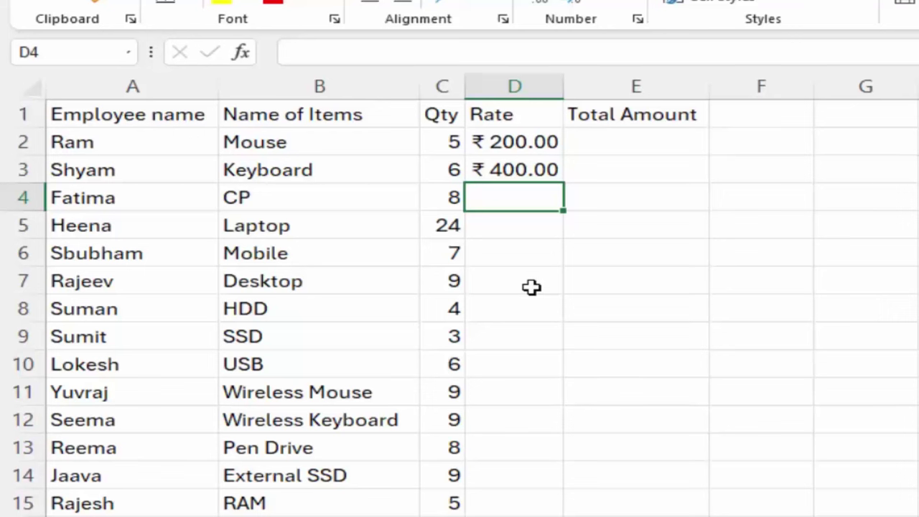
pyautogui.doubleClick(304, 200)
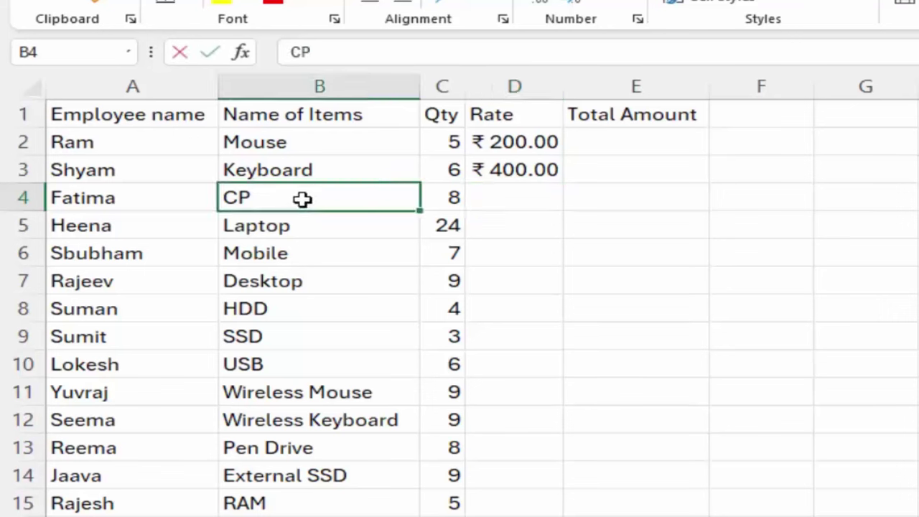
pyautogui.write('U')
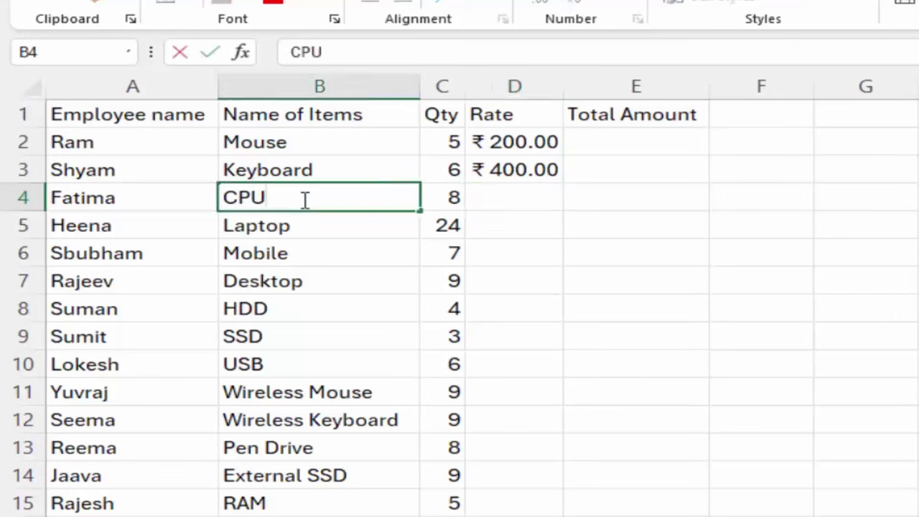
pyautogui.click(524, 197)
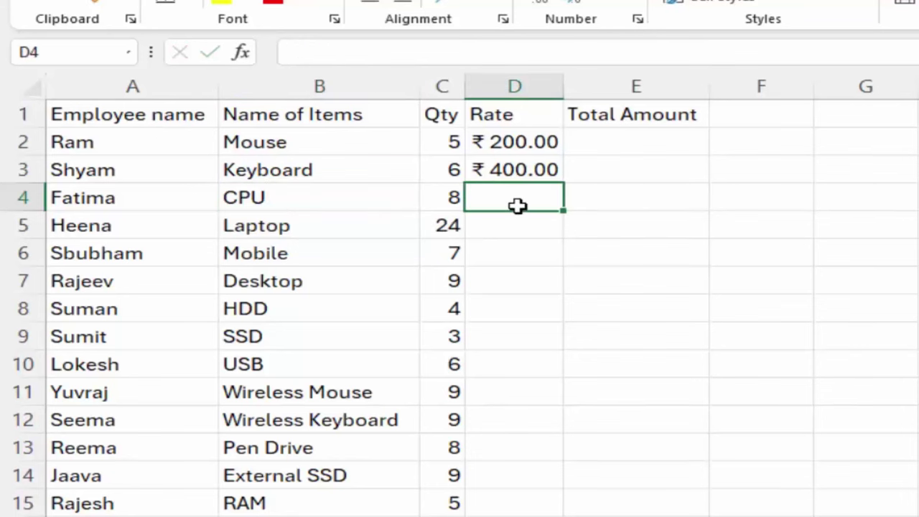
# - Enter rates 30000 for CPU, 65,000 for Laptop and 10,000 for Mobile
pyautogui.write('3000')
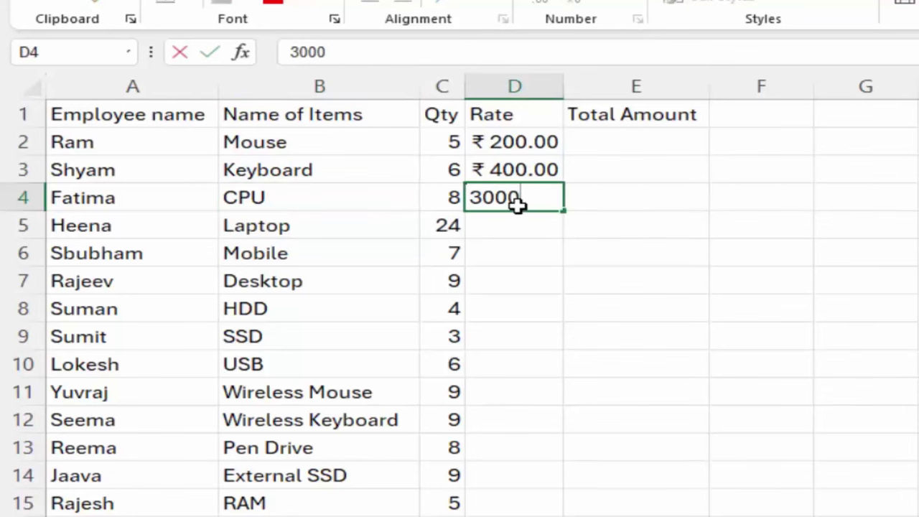
pyautogui.write('0')
pyautogui.press('Return')
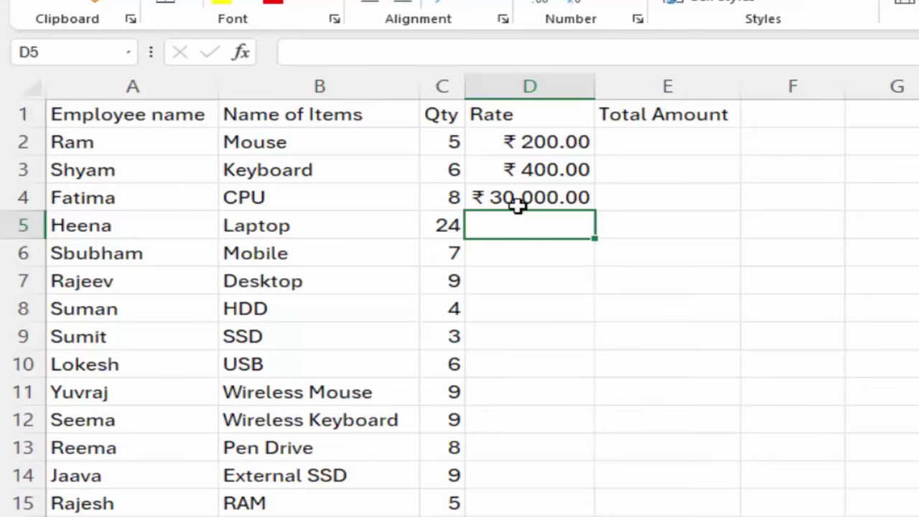
pyautogui.write('65,')
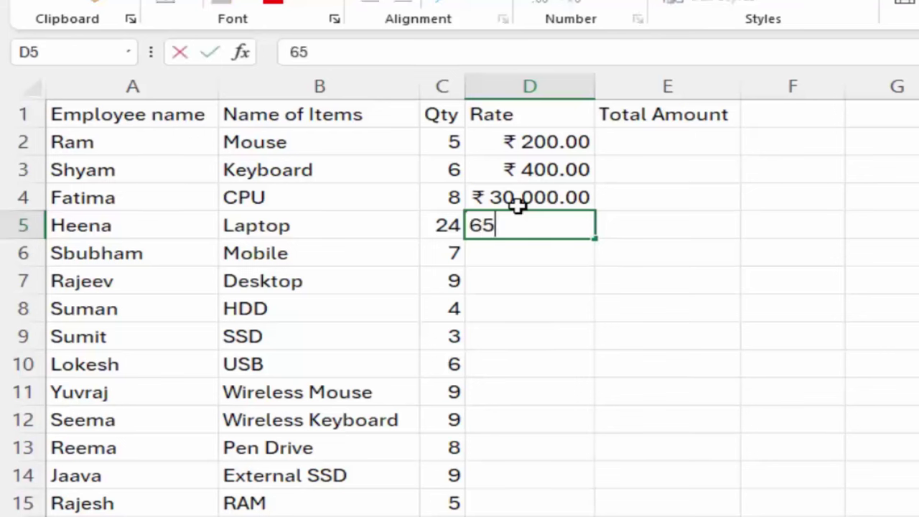
pyautogui.write('000')
pyautogui.press('Return')
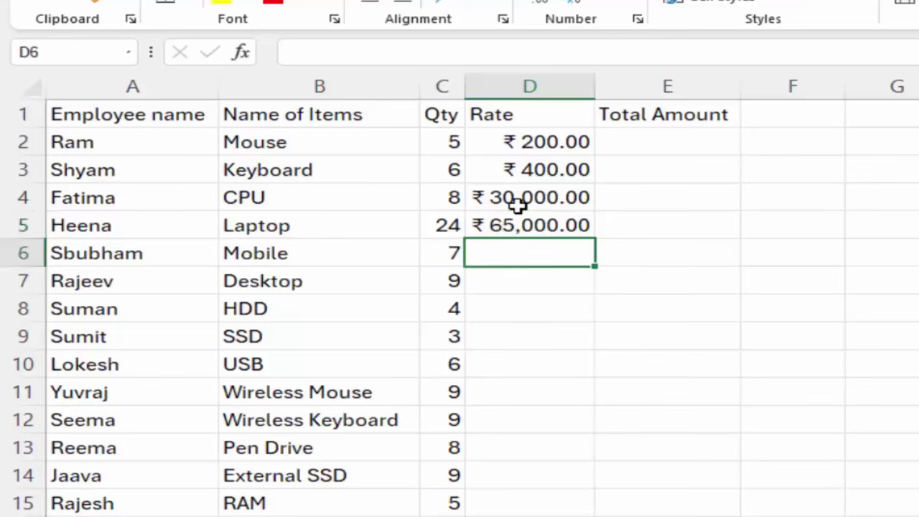
pyautogui.write('100')
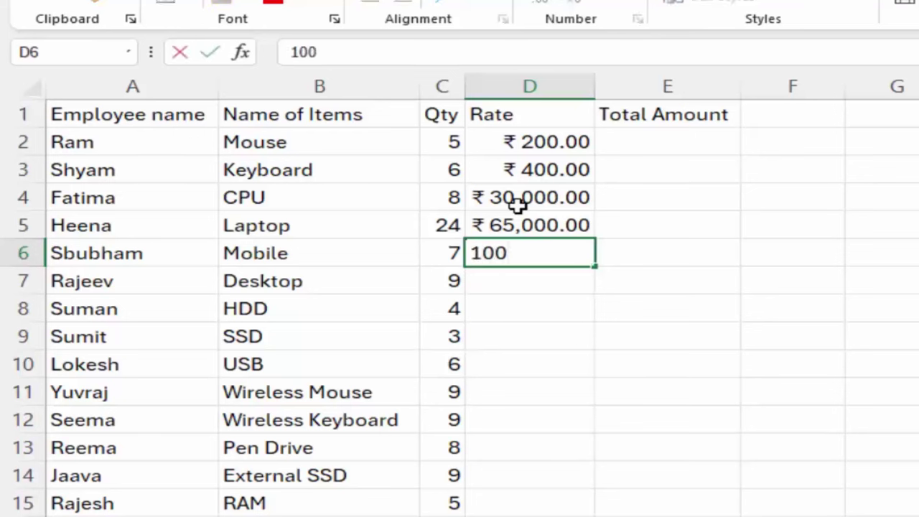
pyautogui.write('00\\')
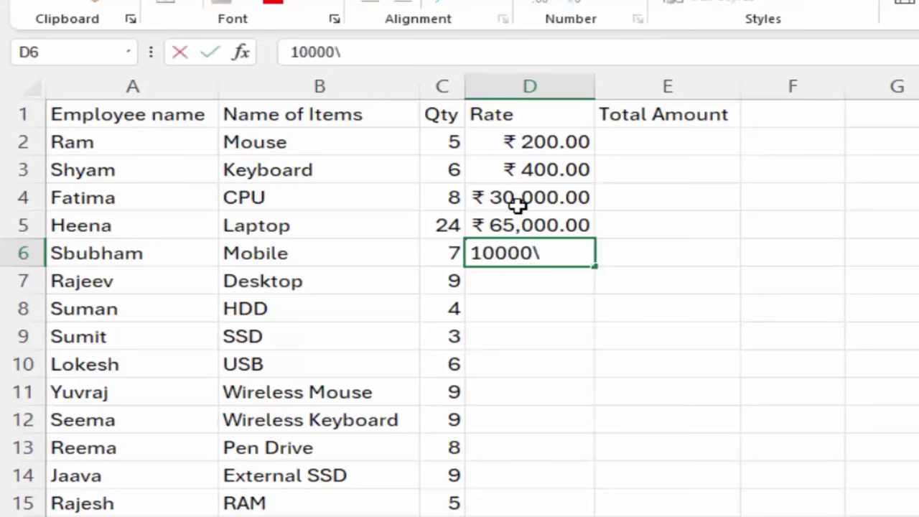
pyautogui.press('BackSpace')
pyautogui.press('Return')
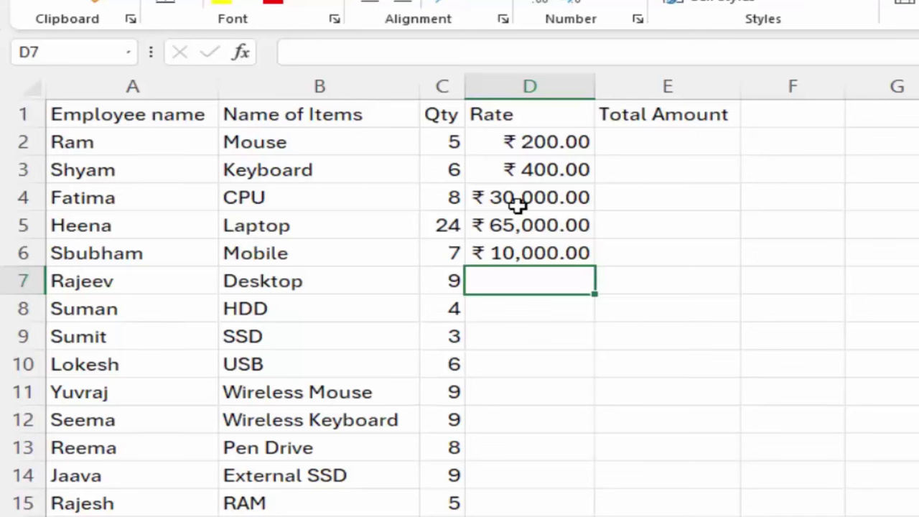
# - Enter rates 22,000 Desktop, 2,000 HDD, 3,000 SSD and 200 USB, removing a stray backslash
pyautogui.write('22,0')
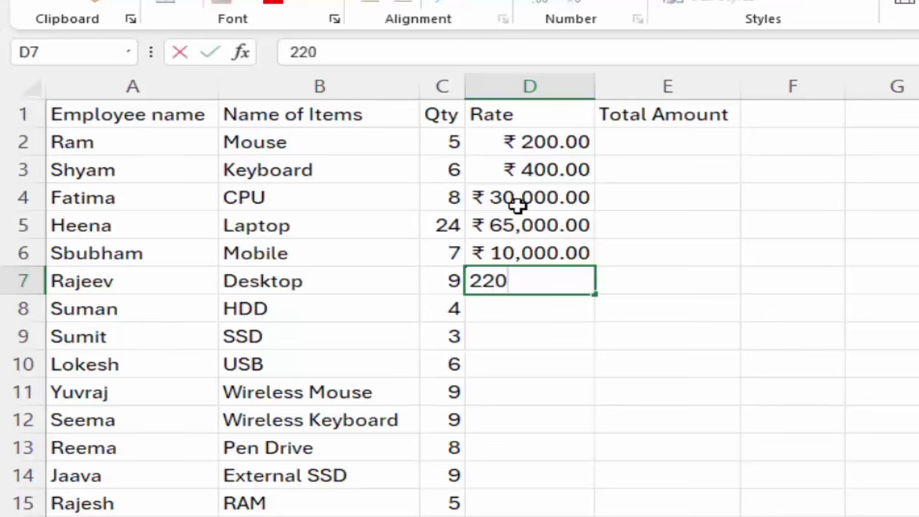
pyautogui.write('00')
pyautogui.press('Return')
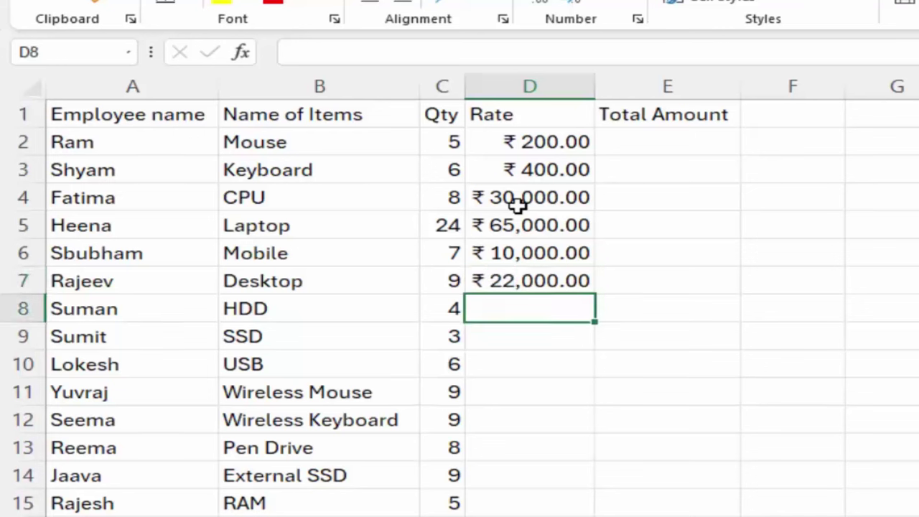
pyautogui.write('2')
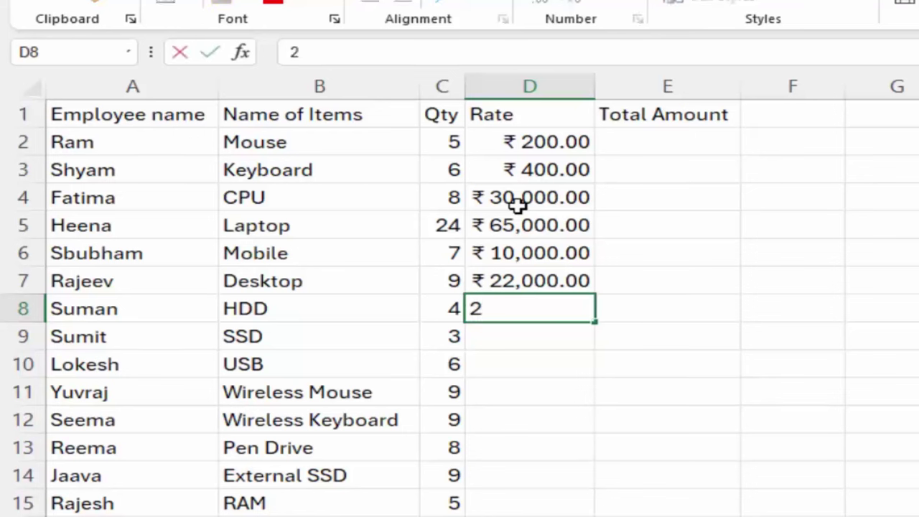
pyautogui.write('000')
pyautogui.press('Return')
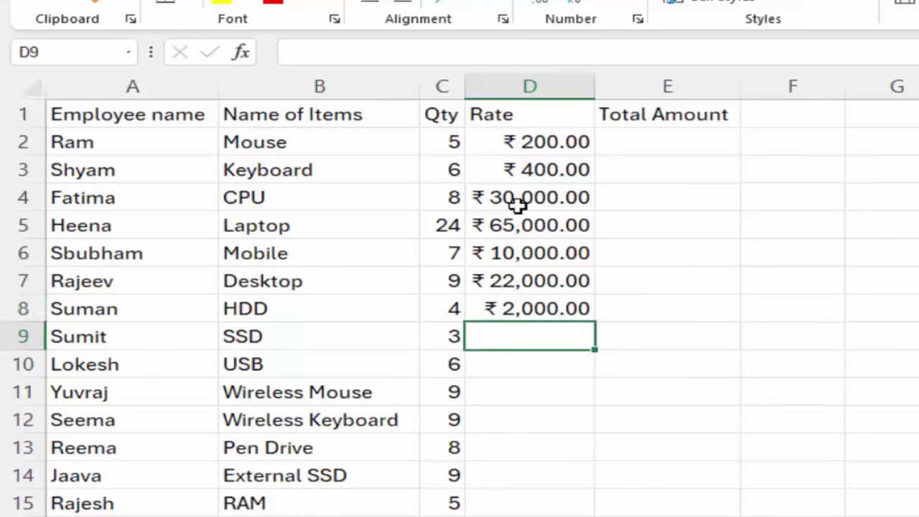
pyautogui.write('3000')
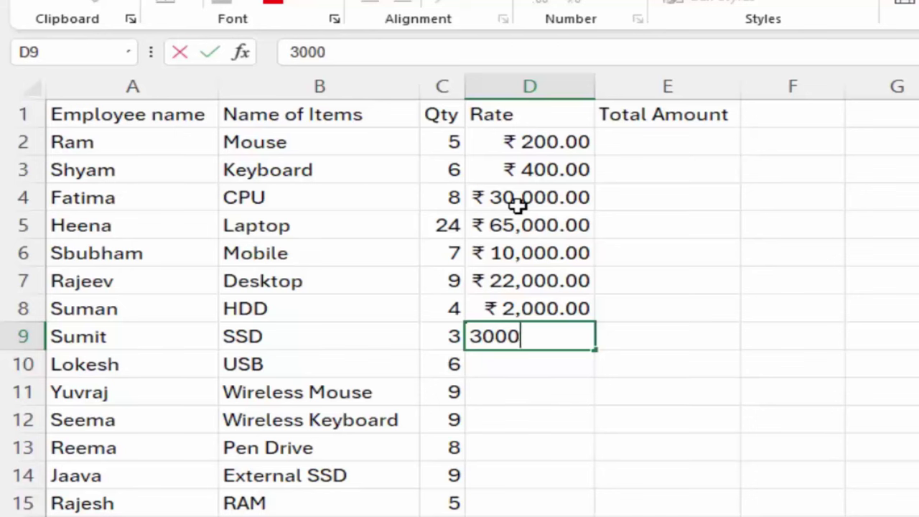
pyautogui.press('Return')
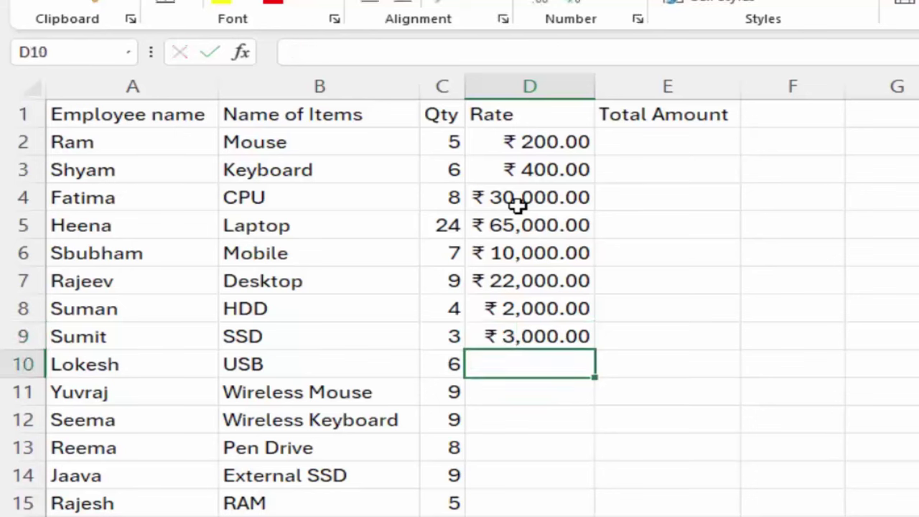
pyautogui.write('200\\')
pyautogui.press('Return')
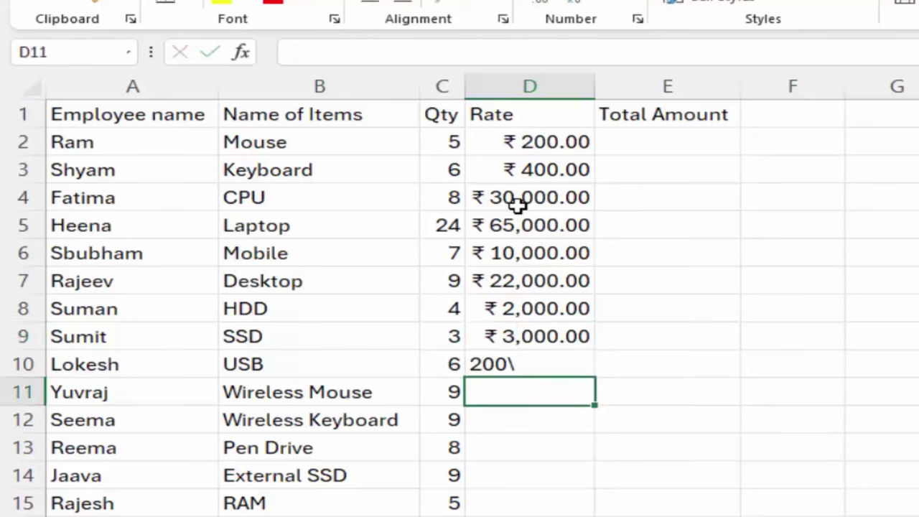
pyautogui.doubleClick(578, 370)
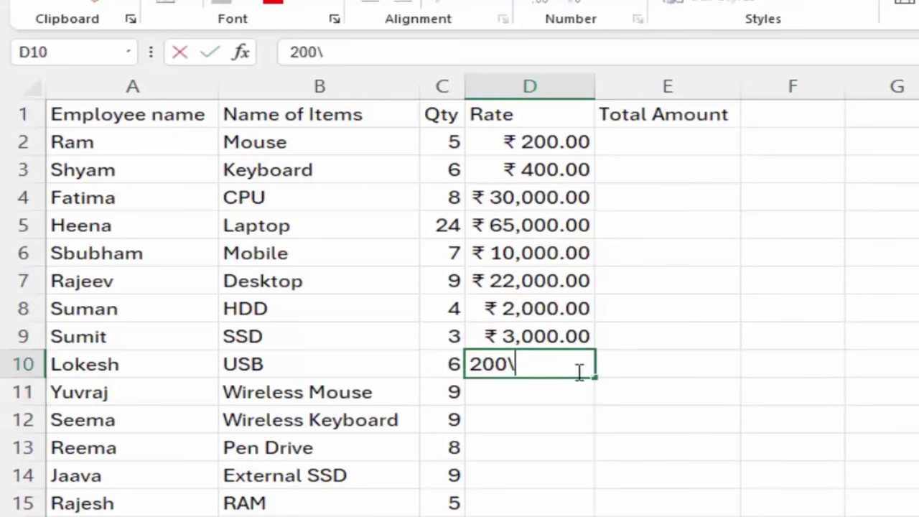
pyautogui.press('Return')
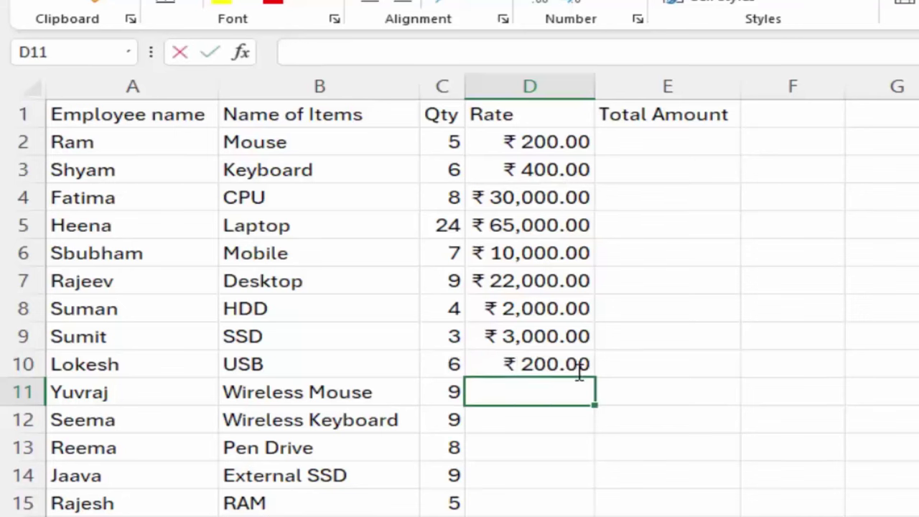
# - Enter rates 950, 1,200, 500, 3,400 and 1,300 for Wireless Mouse through RAM
pyautogui.write('950')
pyautogui.press('Return')
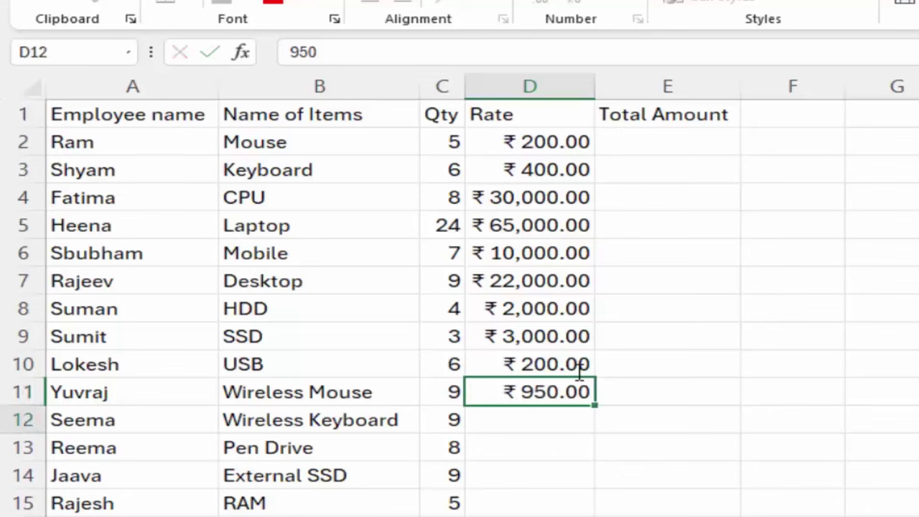
pyautogui.write('1,2')
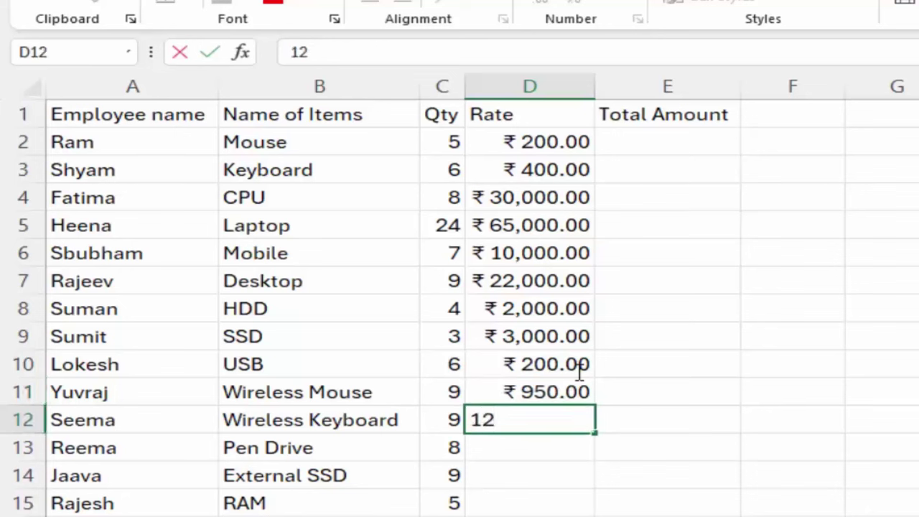
pyautogui.write('00')
pyautogui.press('Return')
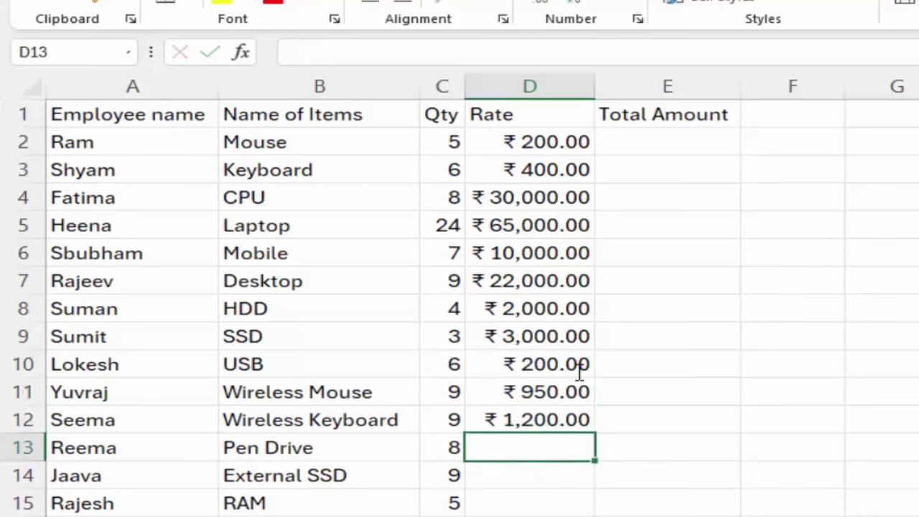
pyautogui.write('500')
pyautogui.press('Return')
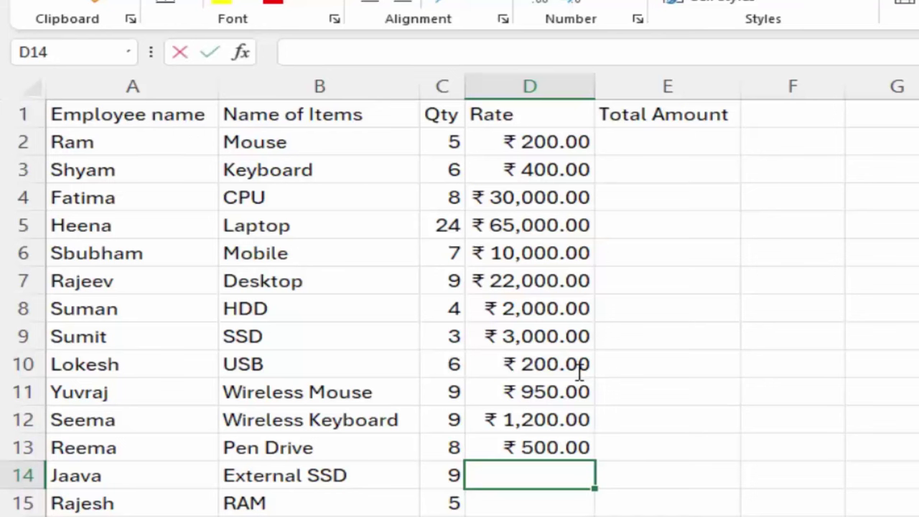
pyautogui.write('₹ 3,400')
pyautogui.press('Return')
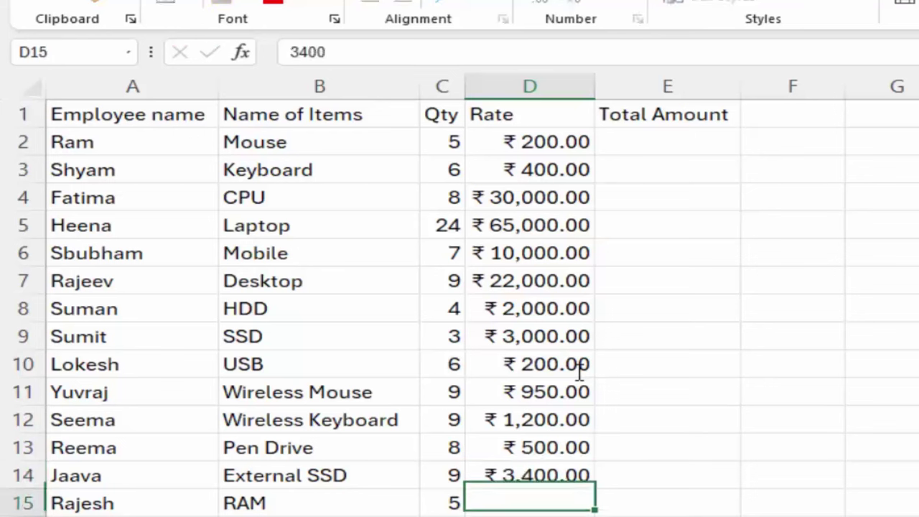
pyautogui.write('1')
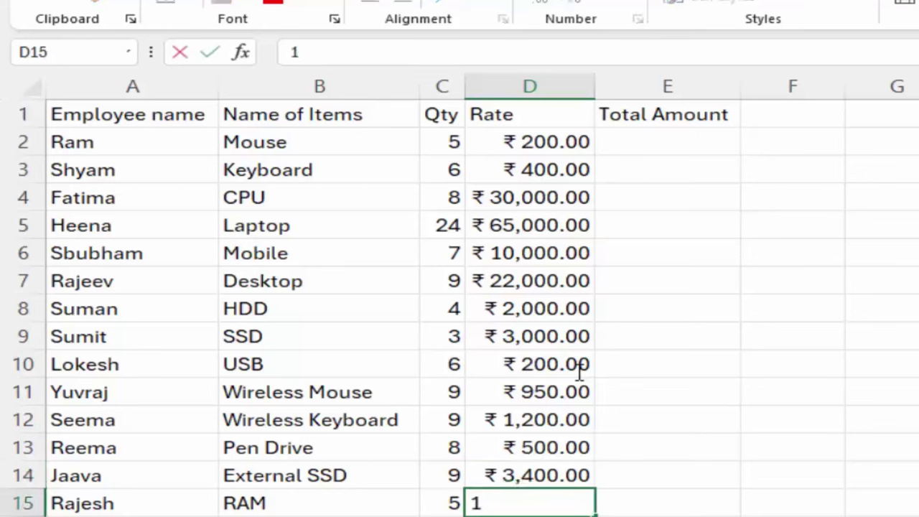
pyautogui.write('₹ 1,300')
pyautogui.press('Return')
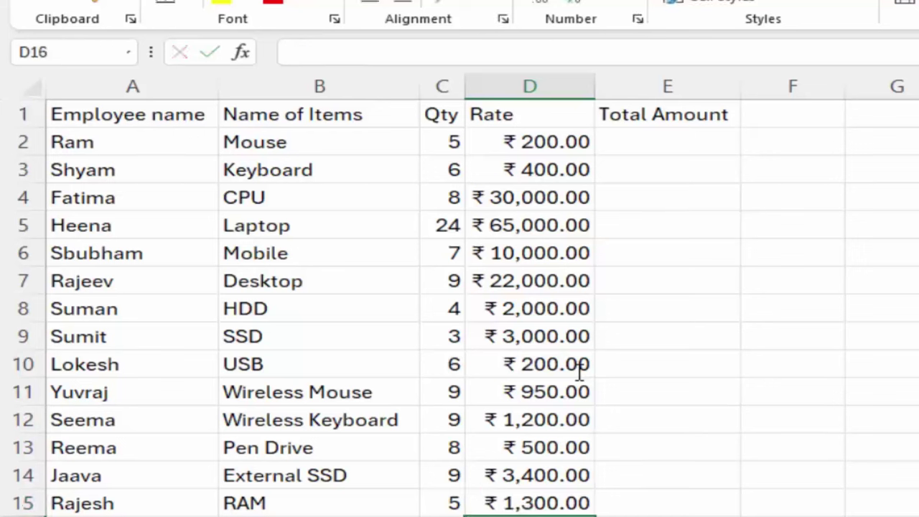
pyautogui.write('1200')
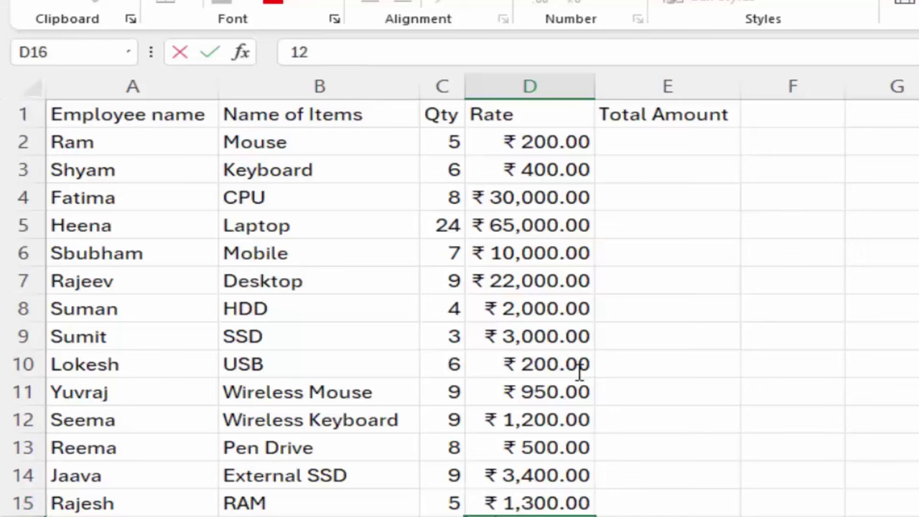
# - Enter the formula =D2*C2 in E2 so the first total shows ₹ 1,000.00
pyautogui.click(685, 367)
pyautogui.click(652, 151)
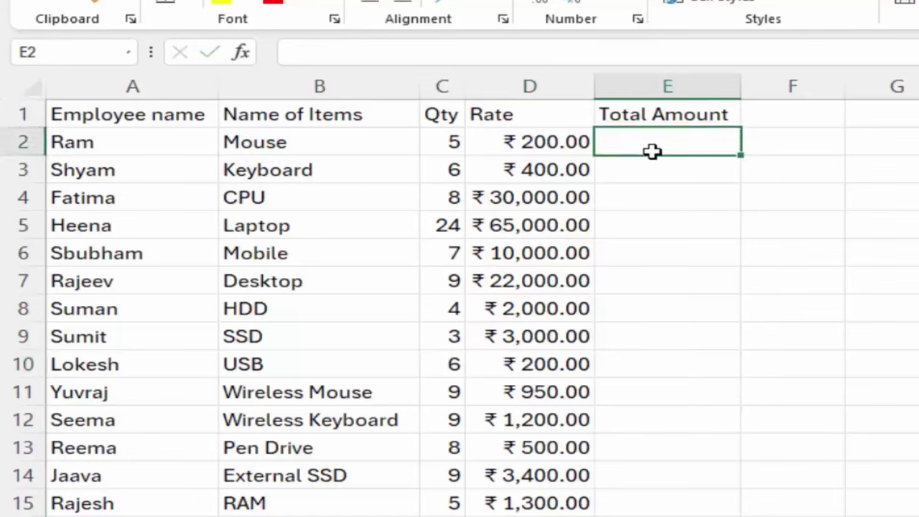
pyautogui.write('=')
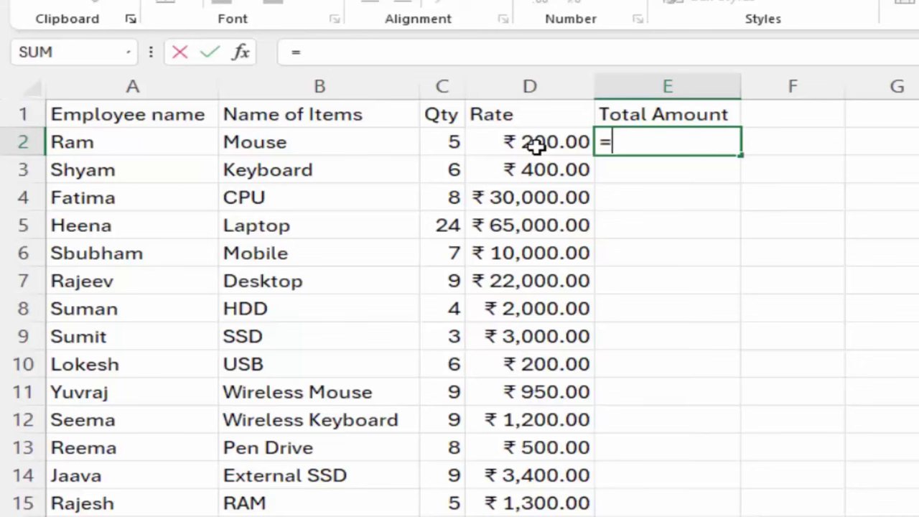
pyautogui.click(536, 145)
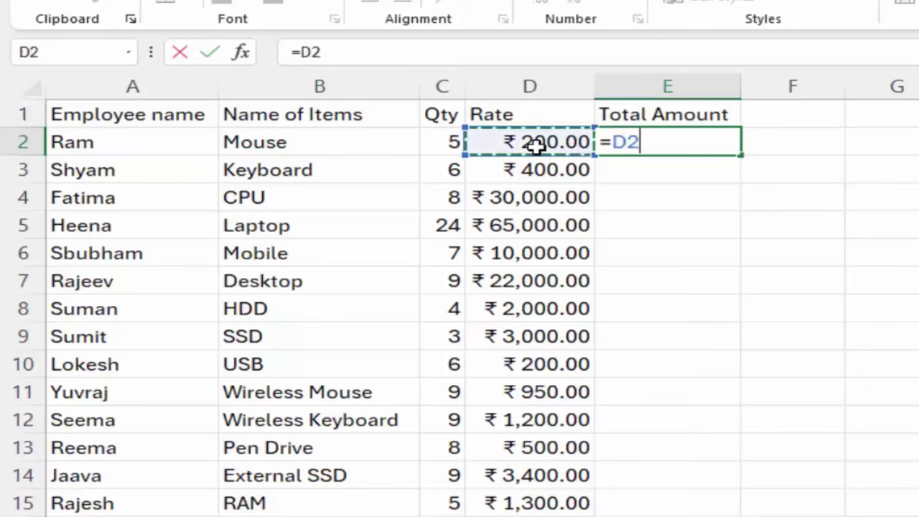
pyautogui.write('*')
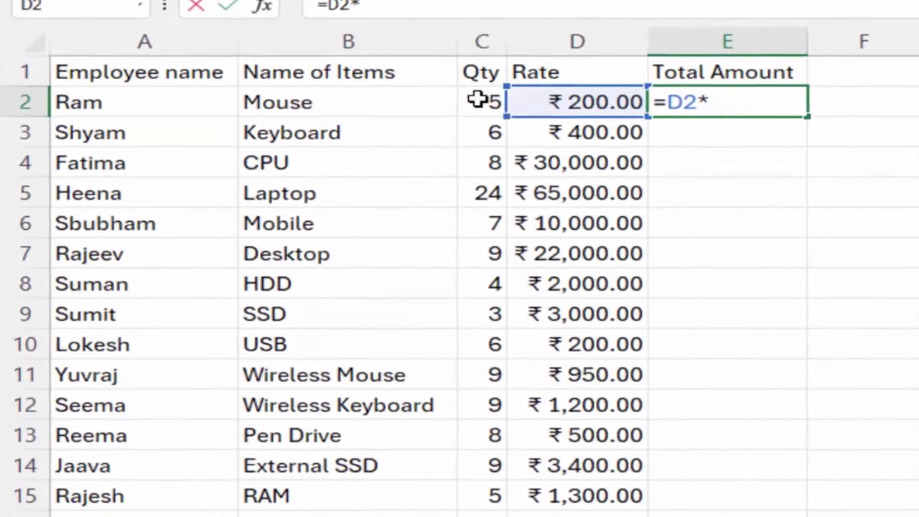
pyautogui.click(438, 142)
pyautogui.press('Return')
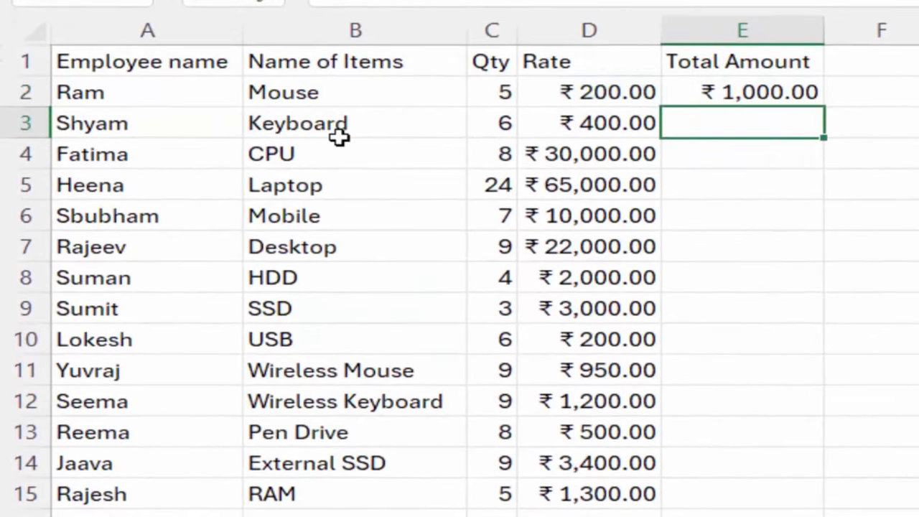
pyautogui.click(785, 84)
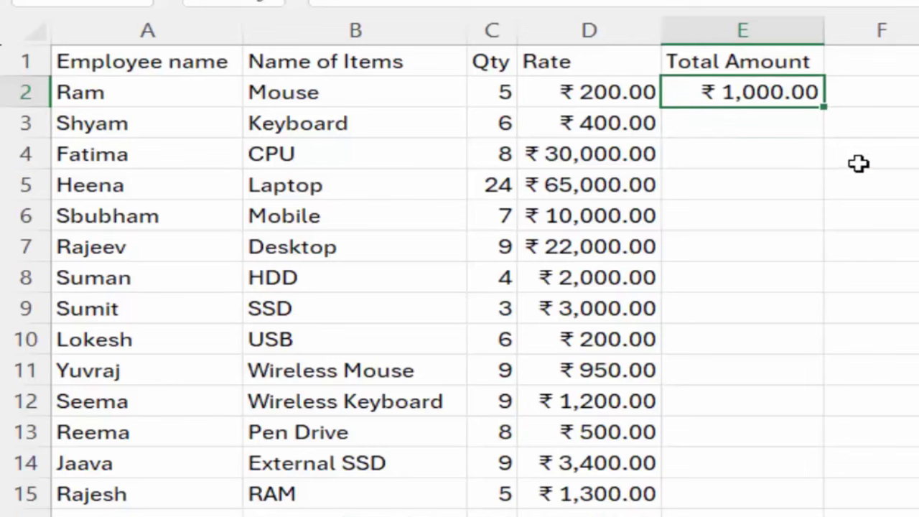
# - Copy E2's total formula down to E15 and autofit column E to show all totals
pyautogui.doubleClick(825, 108)
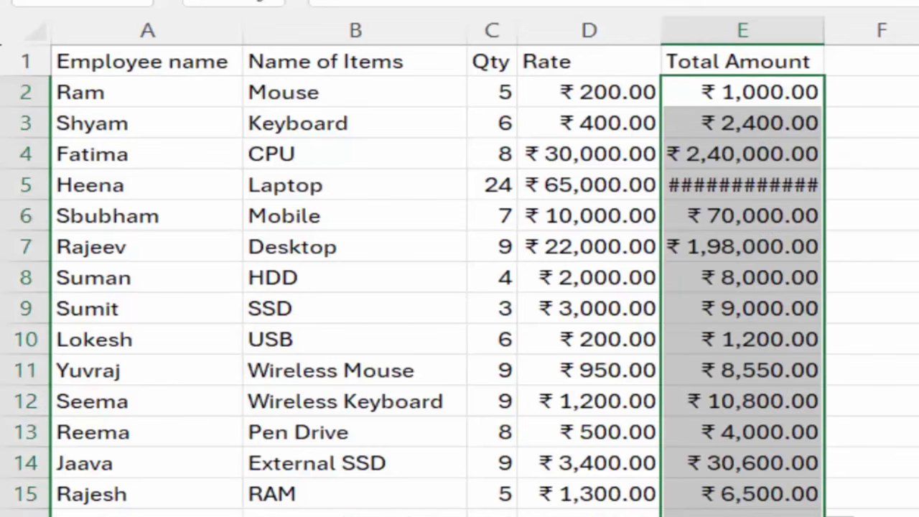
pyautogui.doubleClick(825, 31)
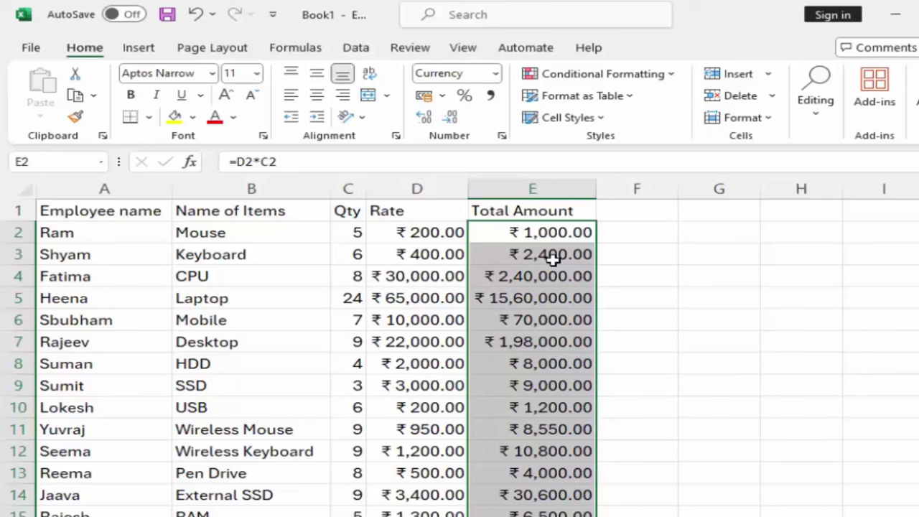
pyautogui.click(348, 298)
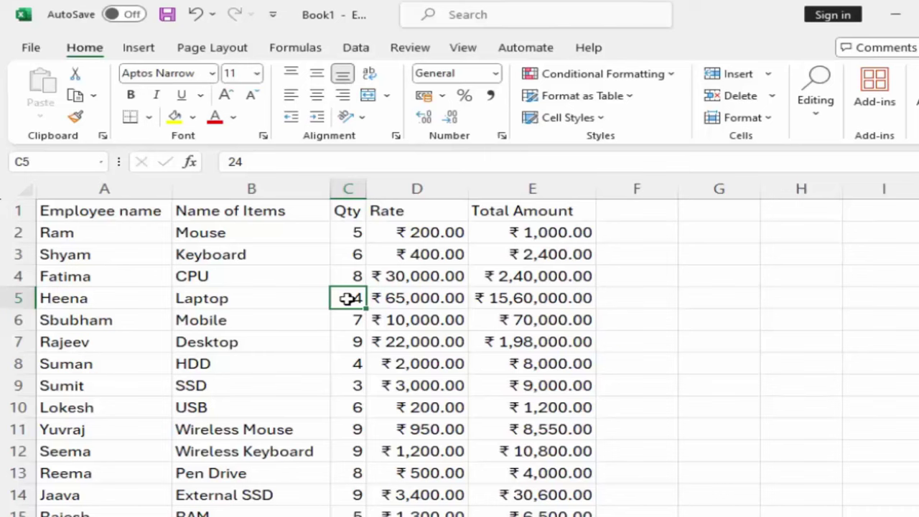
# - Select the whole employee table with Ctrl+A and start the ribbon shortcut for borders
pyautogui.hotkey('ctrl', 'a')
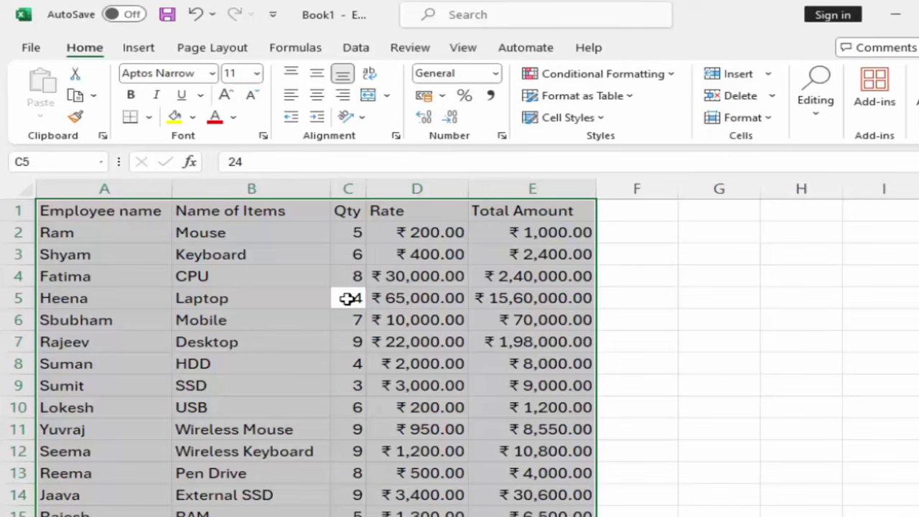
pyautogui.press('alt')
# - Apply All Borders to every cell of the selected table
pyautogui.press('h')
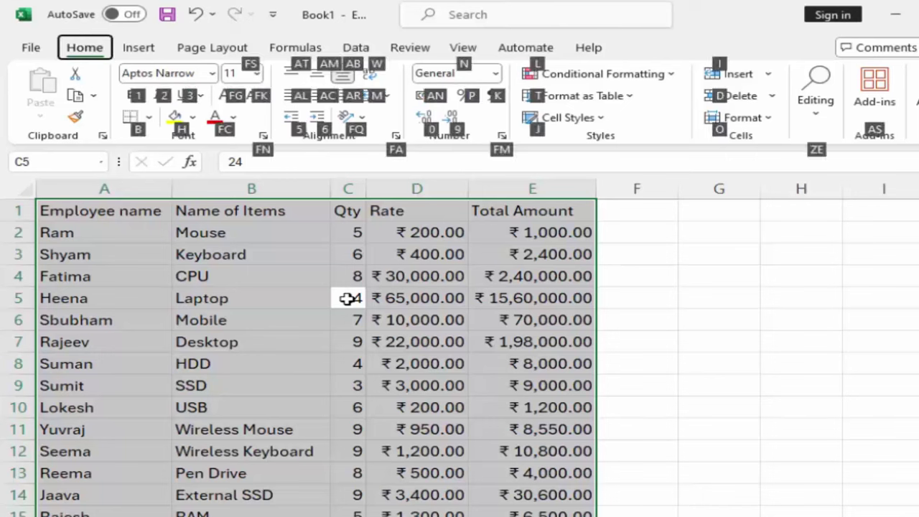
pyautogui.press('b')
pyautogui.press('a')
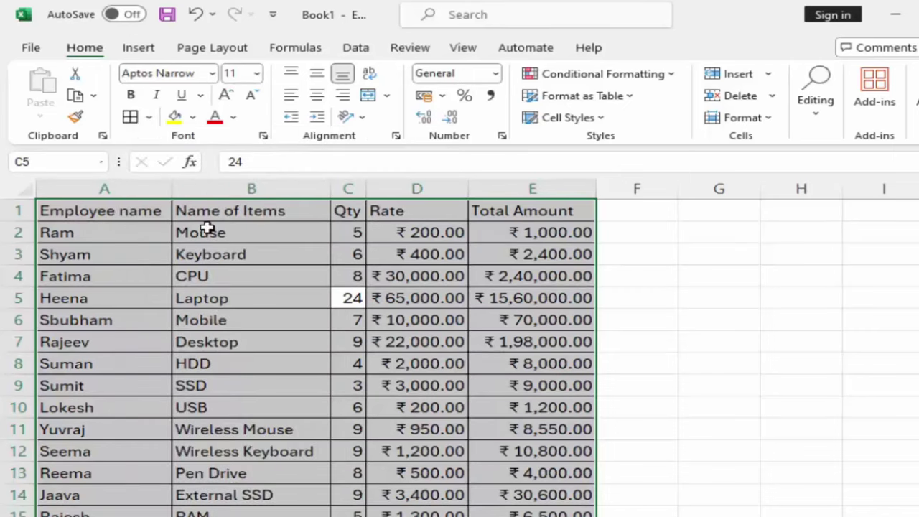
# - Give the header row A1:E1 a yellow fill, then select a cell inside the data
pyautogui.moveTo(160, 210); pyautogui.dragTo(503, 205)
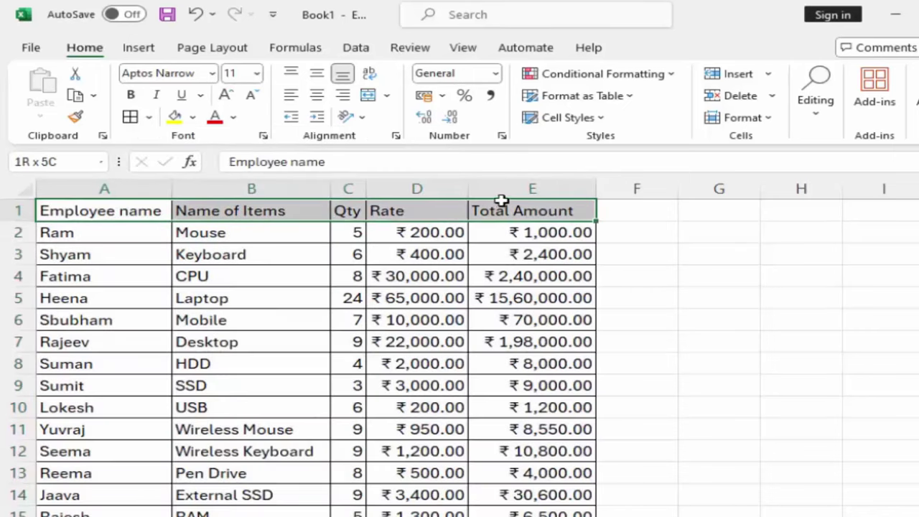
pyautogui.click(175, 117)
pyautogui.click(704, 446)
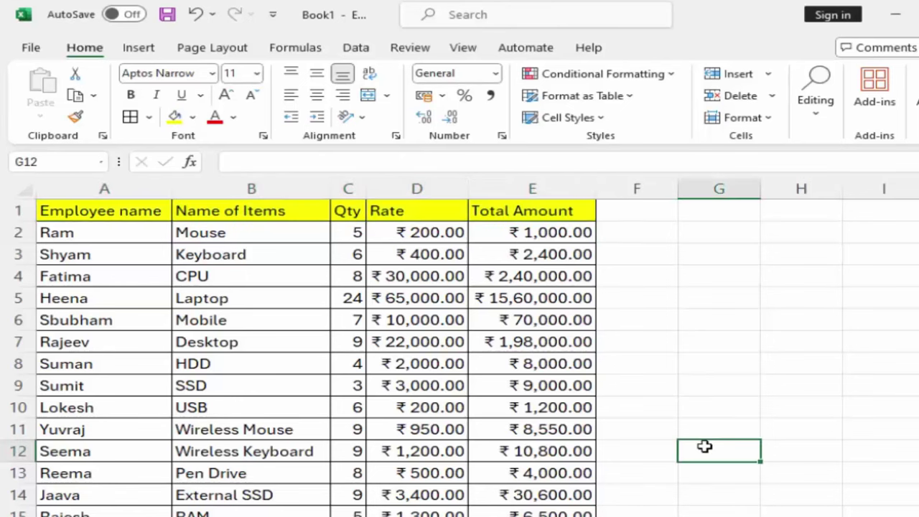
pyautogui.click(247, 382)
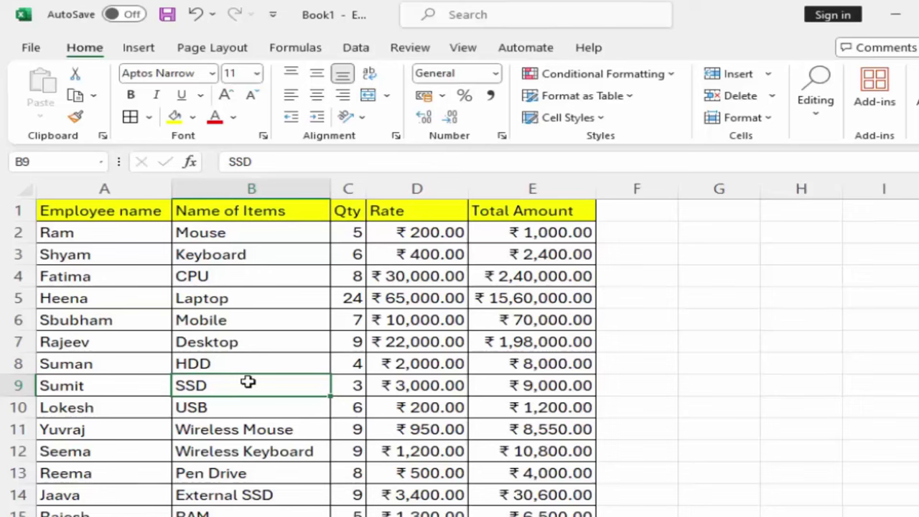
# - Open the Create PivotTable dialog, check the range Sheet1!$A$1:$E$16, and cancel it
pyautogui.click(159, 53)
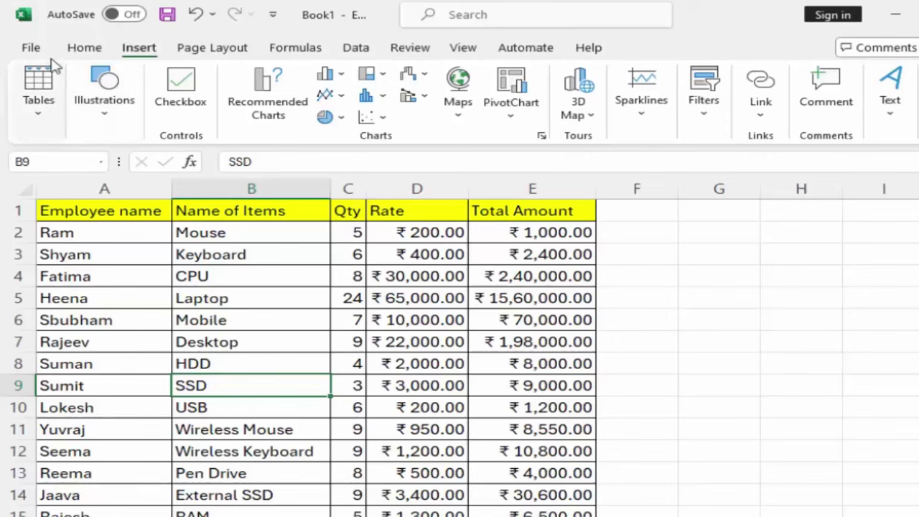
pyautogui.click(43, 126)
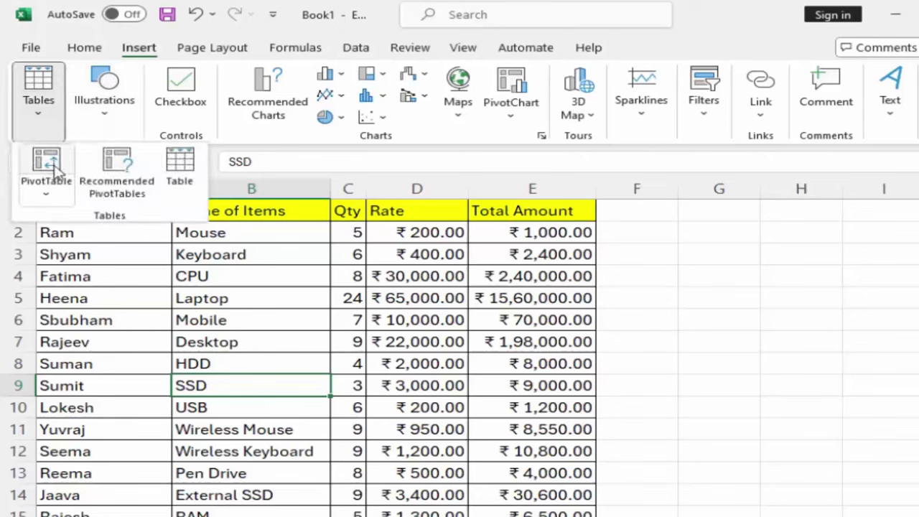
pyautogui.click(49, 166)
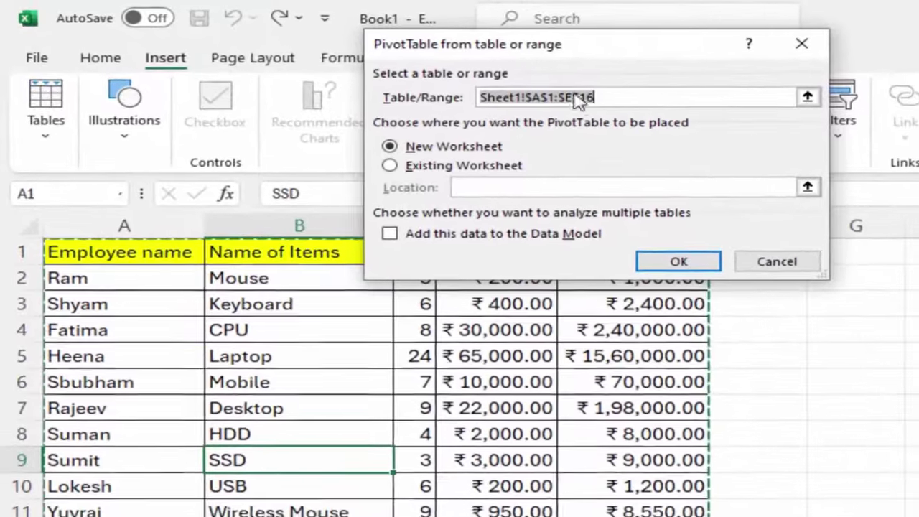
pyautogui.moveTo(488, 39); pyautogui.dragTo(571, 83)
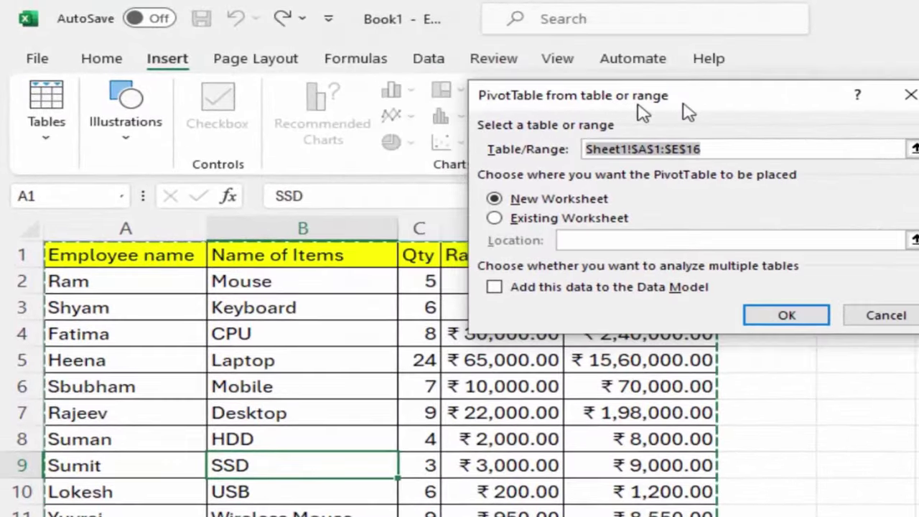
pyautogui.moveTo(687, 111); pyautogui.dragTo(824, 109)
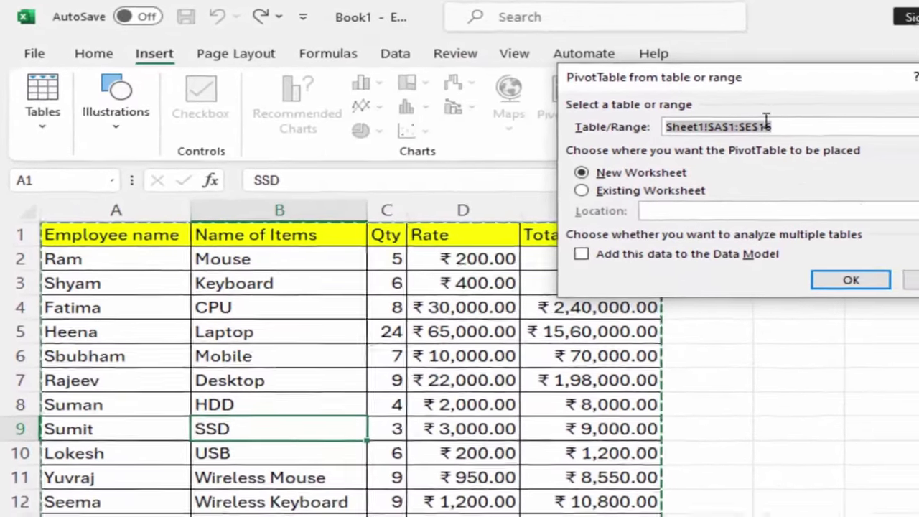
pyautogui.click(766, 125)
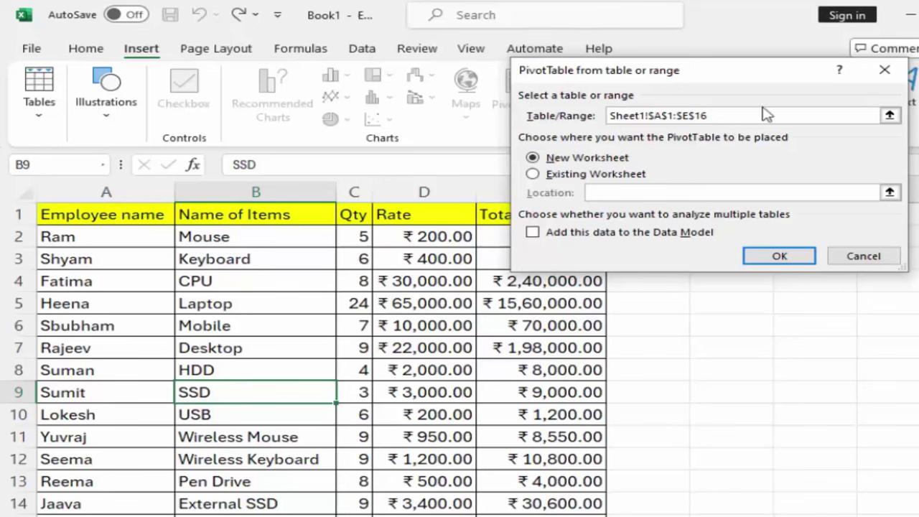
pyautogui.moveTo(751, 115); pyautogui.dragTo(488, 120)
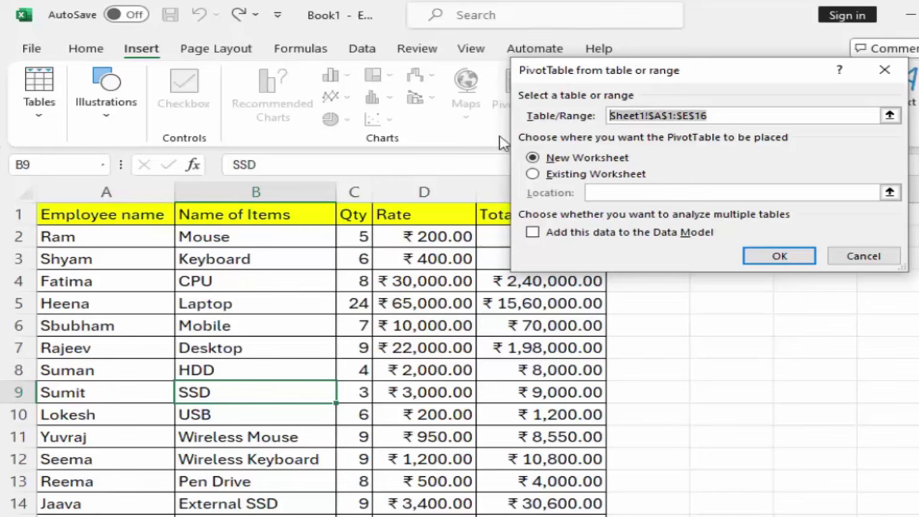
pyautogui.click(883, 71)
pyautogui.click(213, 332)
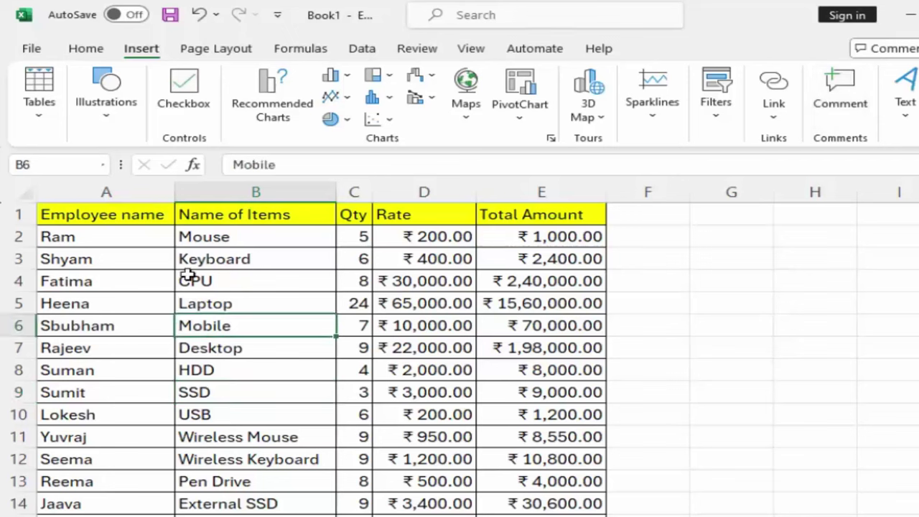
# - Insert a PivotTable from the employee table on a new worksheet
pyautogui.click(50, 132)
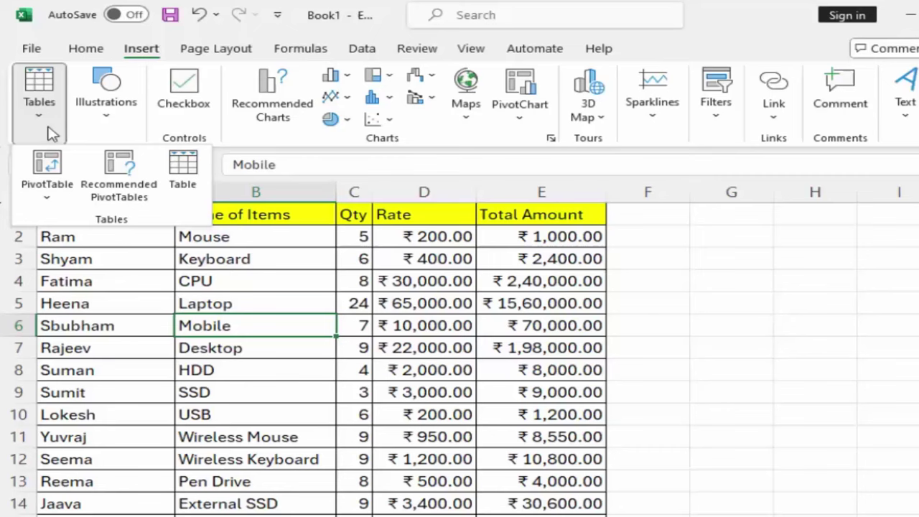
pyautogui.click(47, 176)
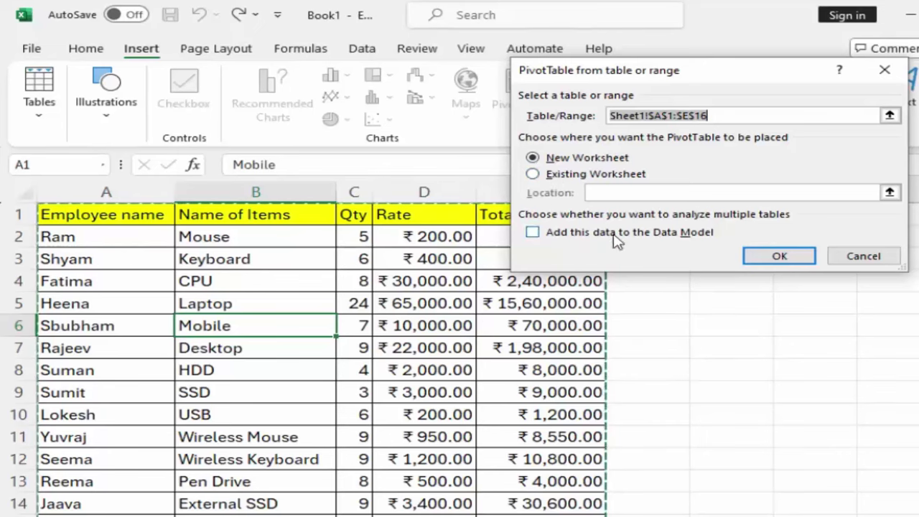
pyautogui.click(755, 257)
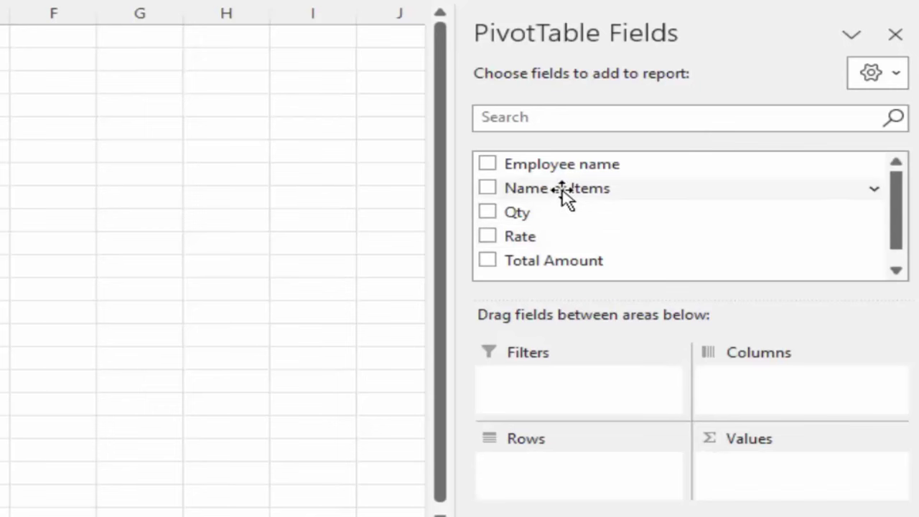
# - Put Name of Items in the Filters area and leave the filter set to (All)
pyautogui.moveTo(561, 188)
pyautogui.mouseDown()
pyautogui.moveTo(557, 387)
pyautogui.moveTo(547, 389)
pyautogui.mouseUp()
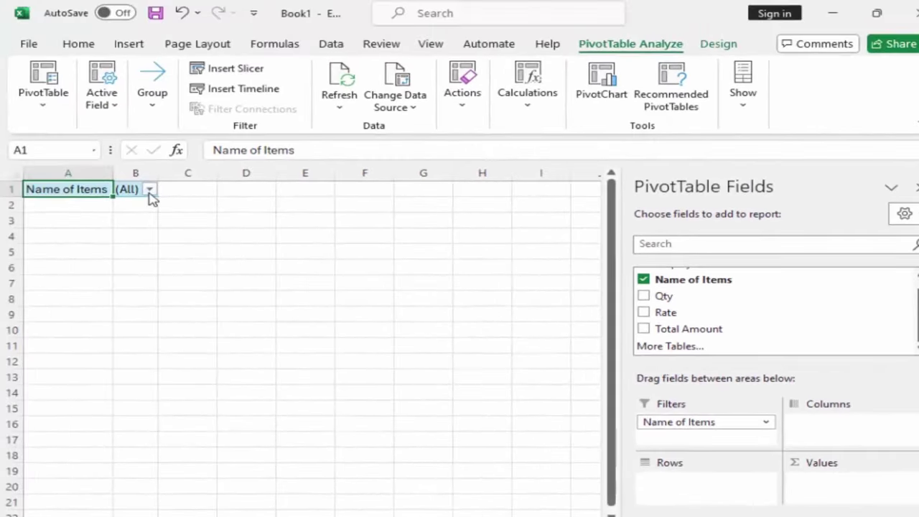
pyautogui.click(149, 190)
pyautogui.scroll(-1, 111, 296)
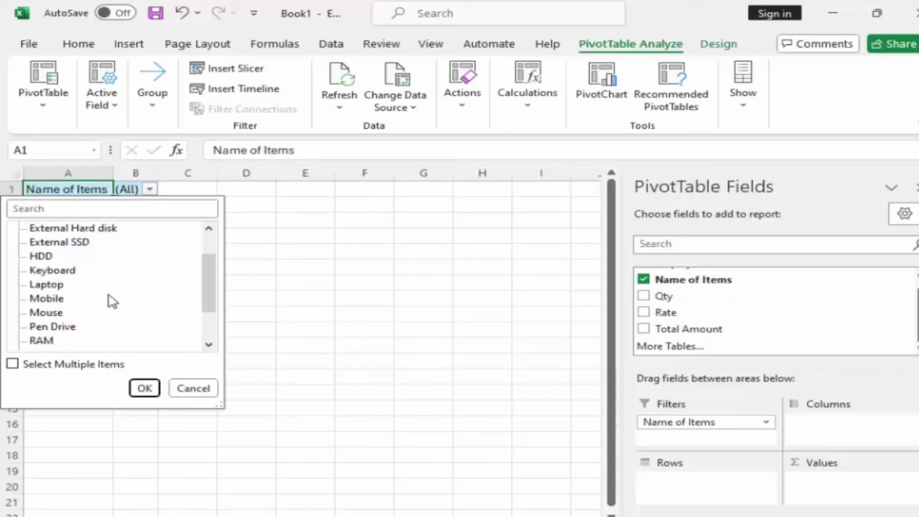
pyautogui.scroll(-1, 111, 298)
pyautogui.scroll(-1, 111, 300)
pyautogui.scroll(2, 111, 300)
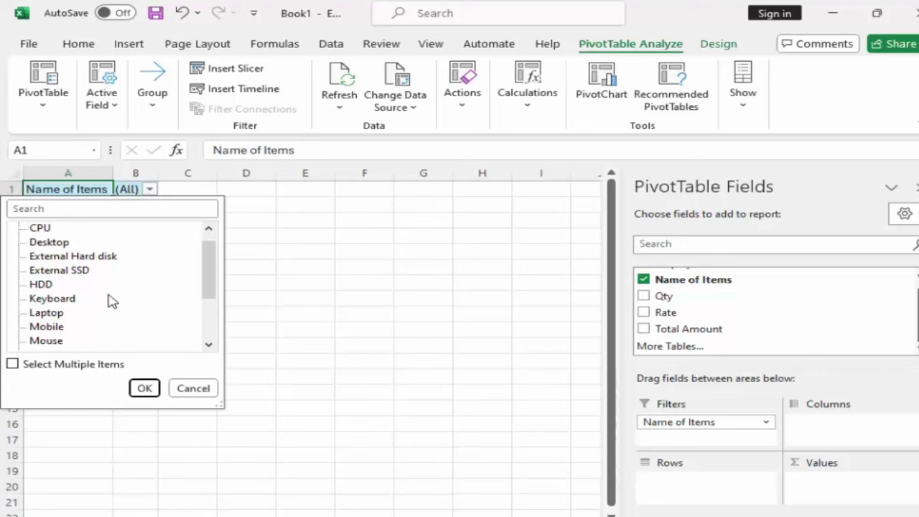
pyautogui.scroll(1, 111, 300)
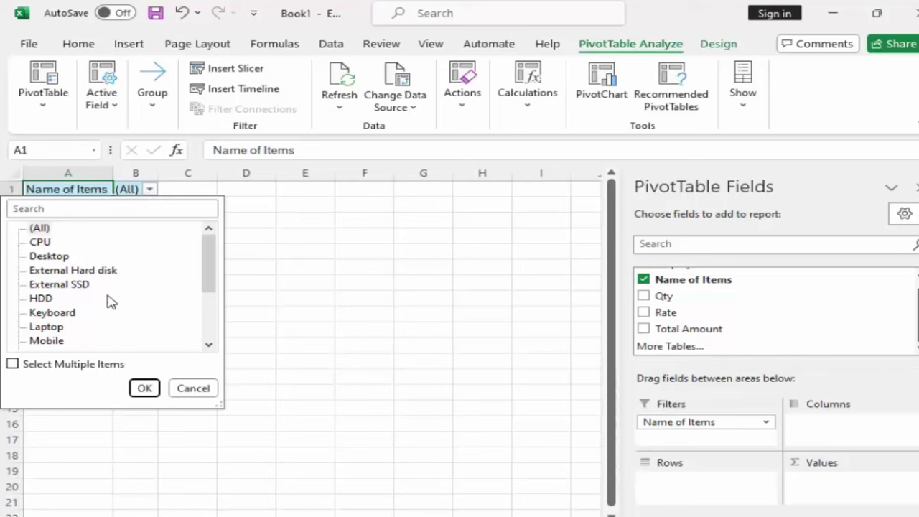
pyautogui.click(147, 387)
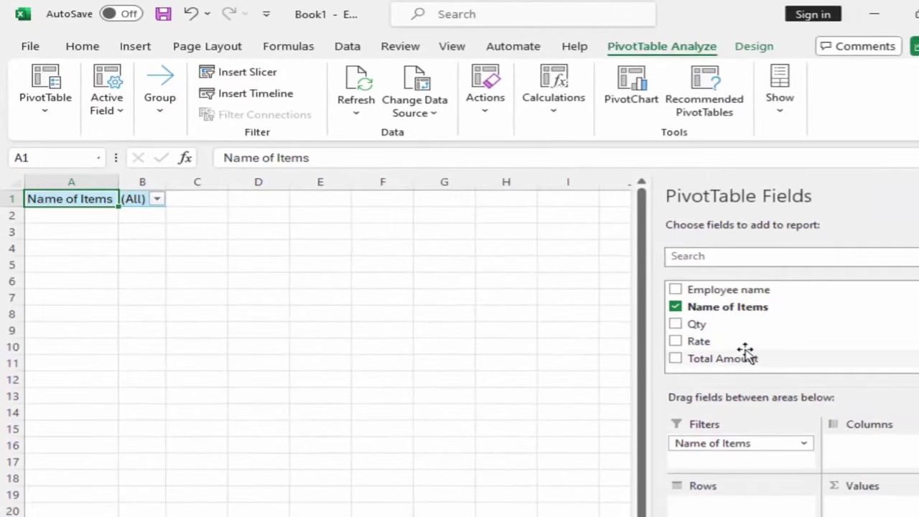
# - Add Employee name as rows and Sum of Qty as values, totalling 115
pyautogui.click(676, 289)
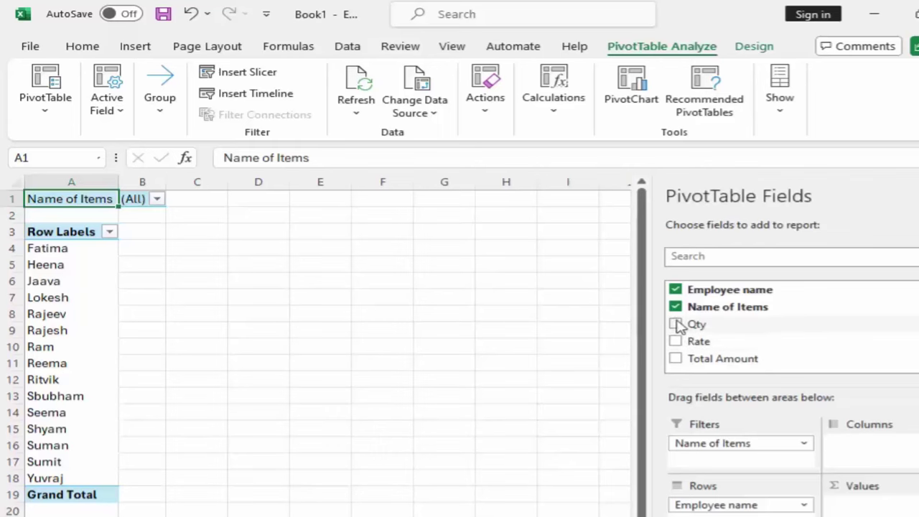
pyautogui.click(675, 324)
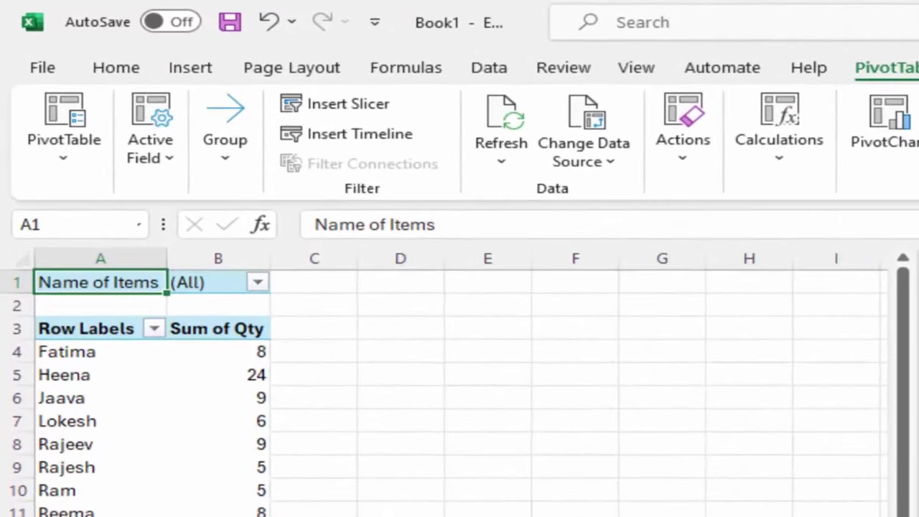
pyautogui.click(257, 285)
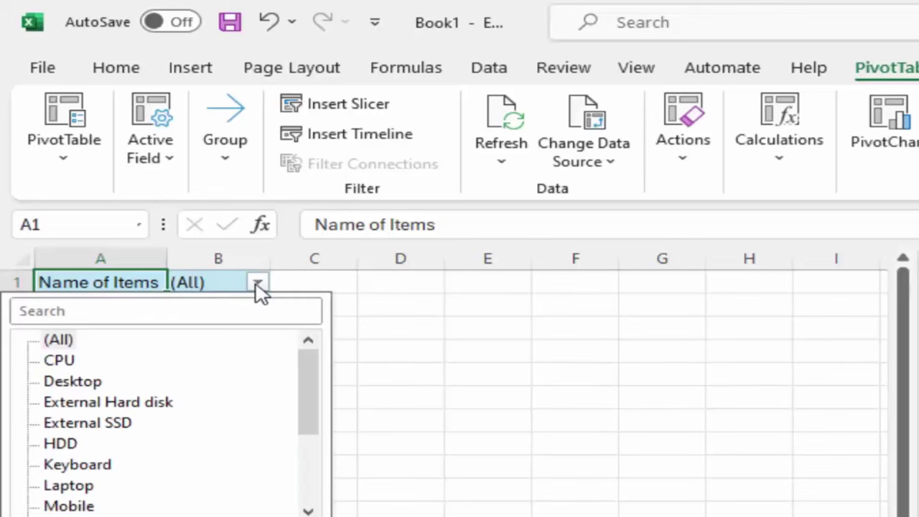
# - Filter the PivotTable to Desktop, showing Rajeev with Qty 9, then return to the data sheet
pyautogui.click(79, 383)
pyautogui.press('Return')
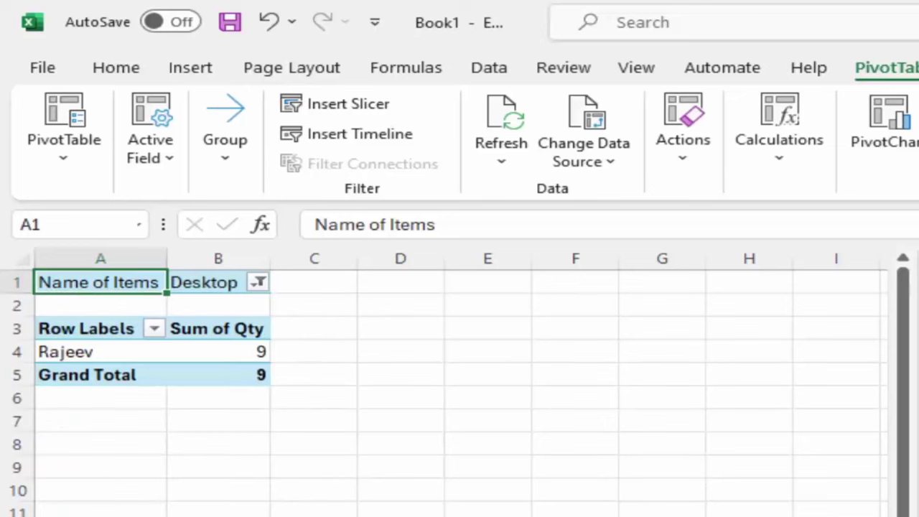
pyautogui.click(136, 359)
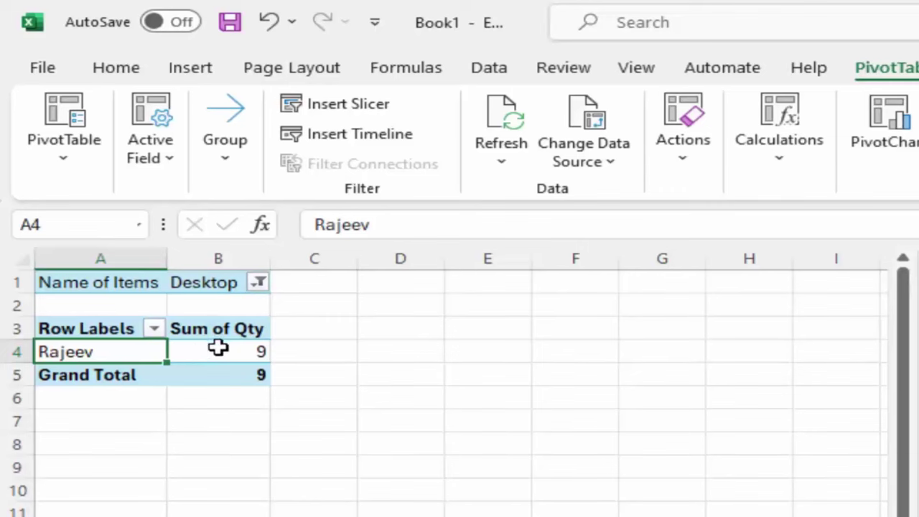
pyautogui.click(247, 351)
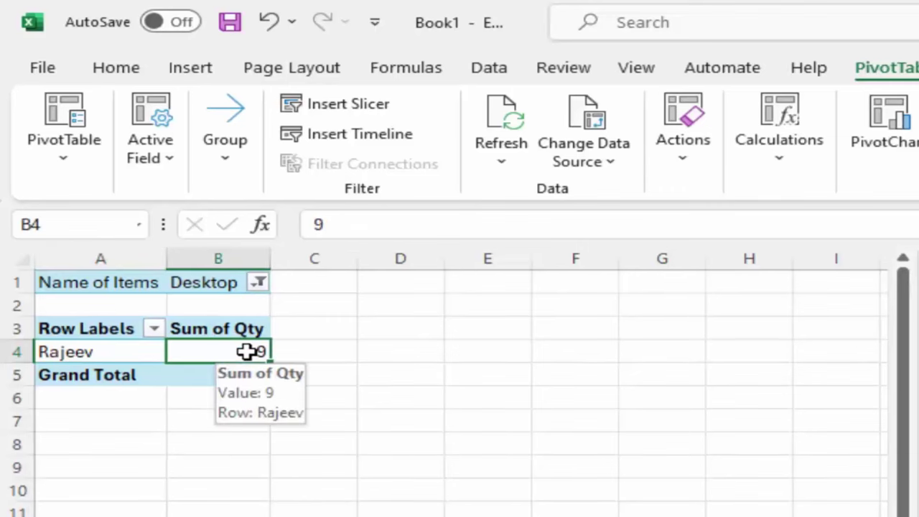
pyautogui.hotkey('ctrl', 'pageup')
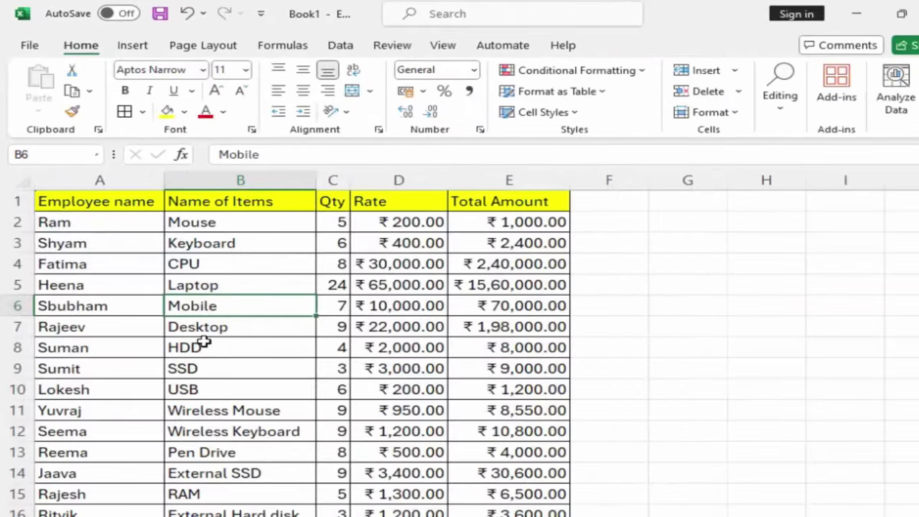
# - Fill Rajeev's Desktop row (A7:E7) light orange and check the Desktop entry in B7
pyautogui.moveTo(148, 324); pyautogui.dragTo(456, 334)
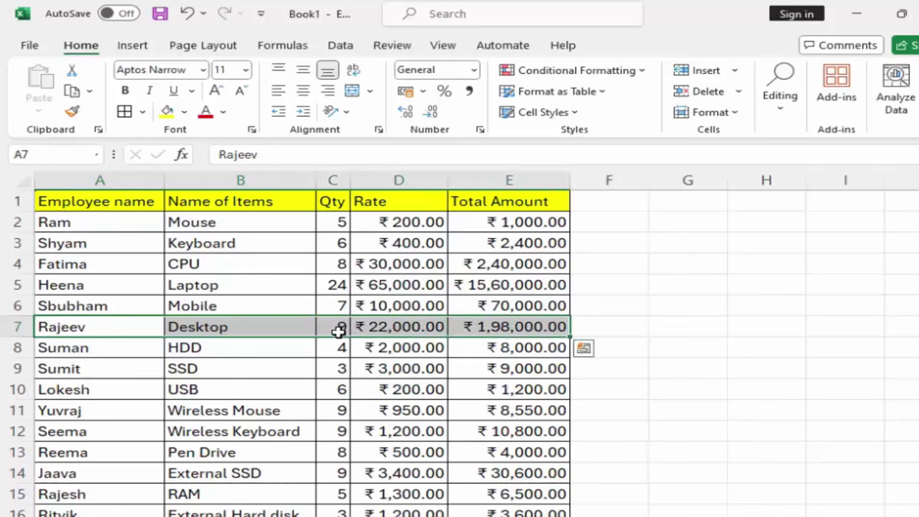
pyautogui.click(184, 112)
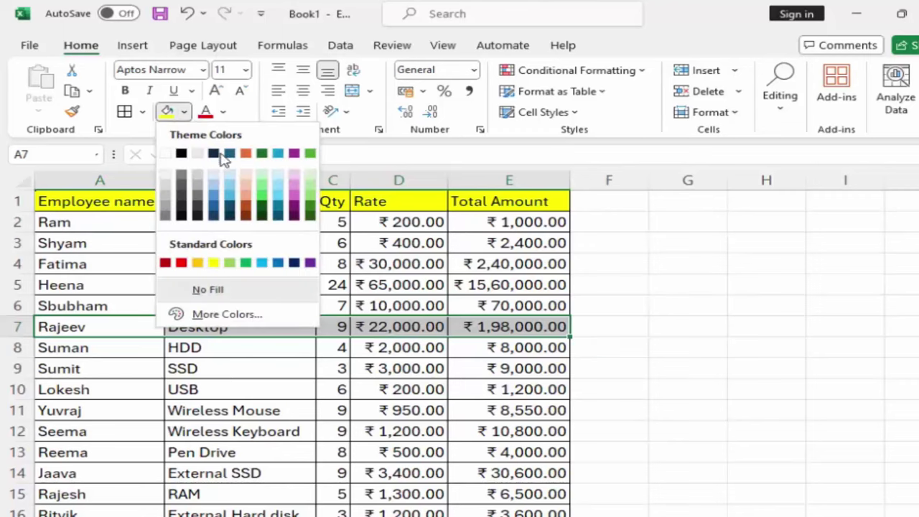
pyautogui.click(246, 185)
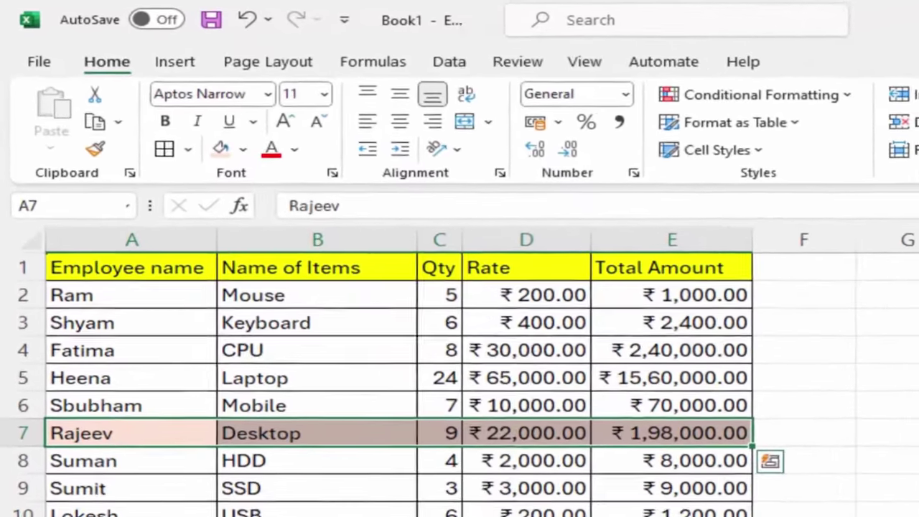
pyautogui.click(796, 511)
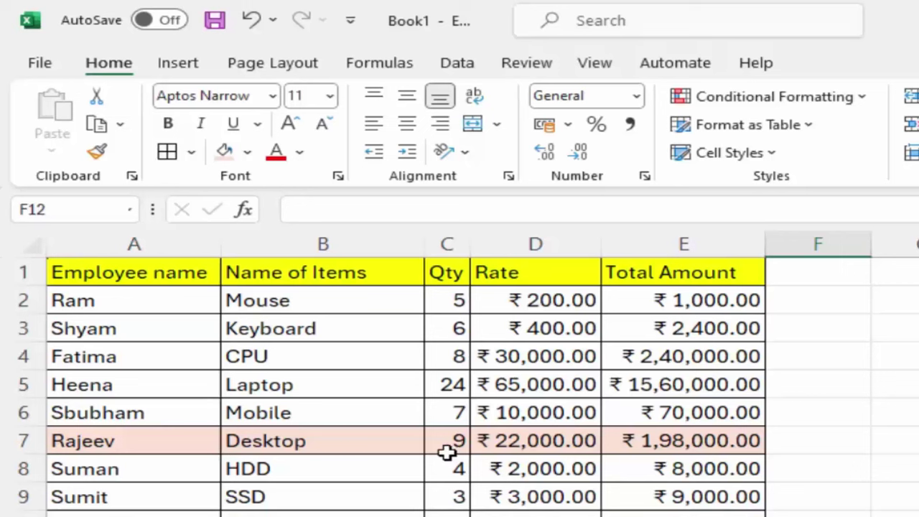
pyautogui.click(246, 445)
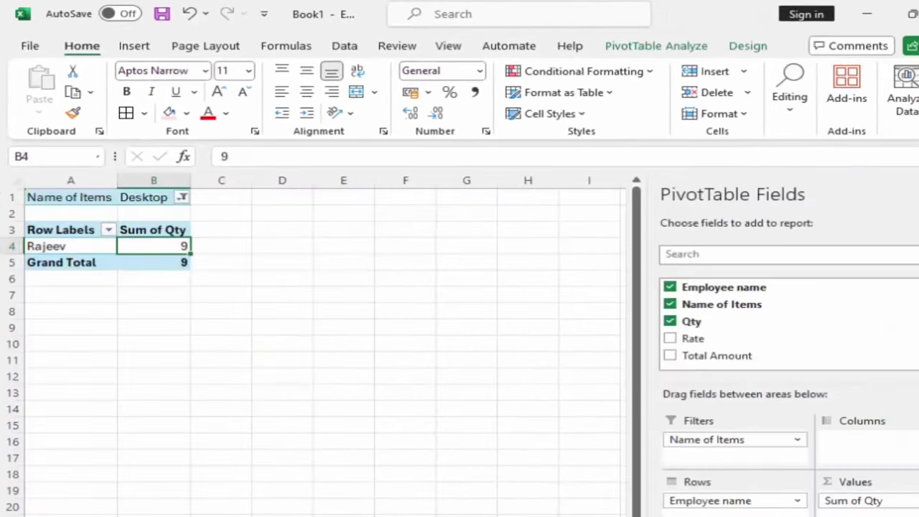
# - Add Sum of Rate to the PivotTable and confirm Rajeev's rate of 22000 in D7
pyautogui.click(669, 338)
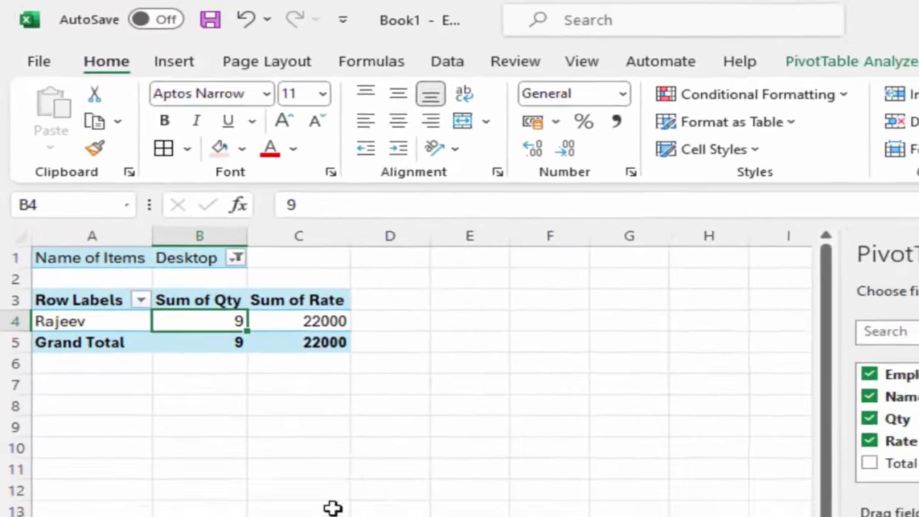
pyautogui.hotkey('ctrl', 'pagedown')
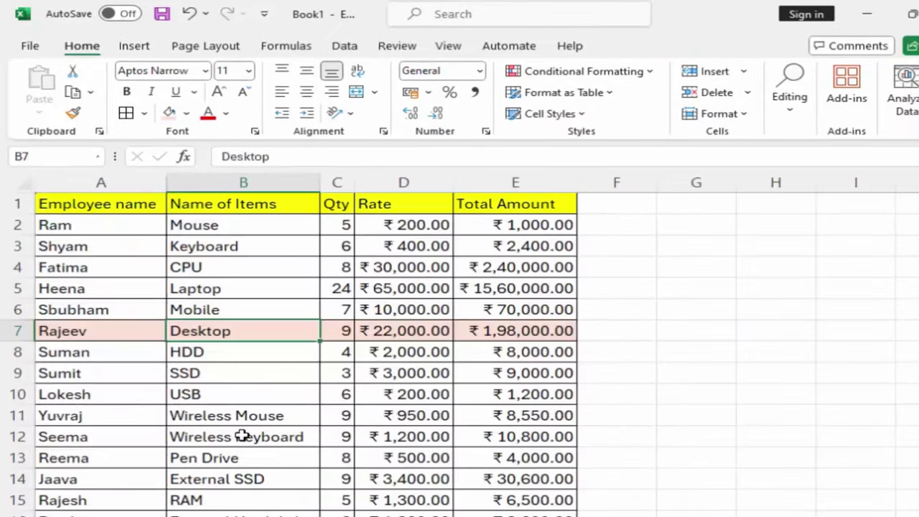
pyautogui.click(411, 327)
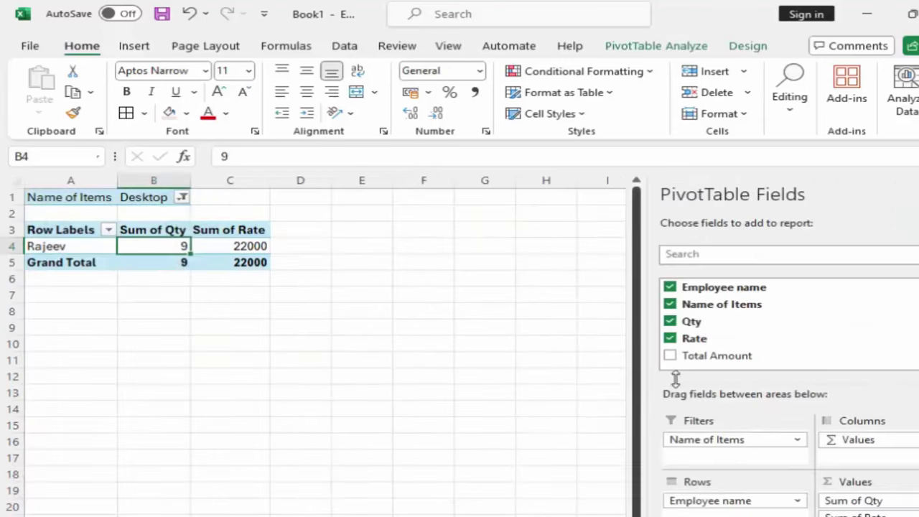
# - Add Sum of Total Amount (198000) and compare it with the E7 formula =D7*C7
pyautogui.click(669, 355)
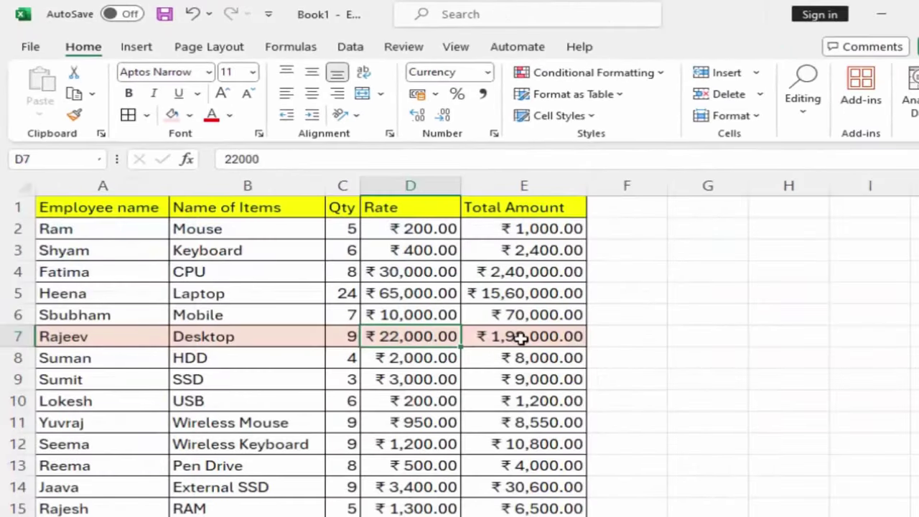
pyautogui.click(543, 338)
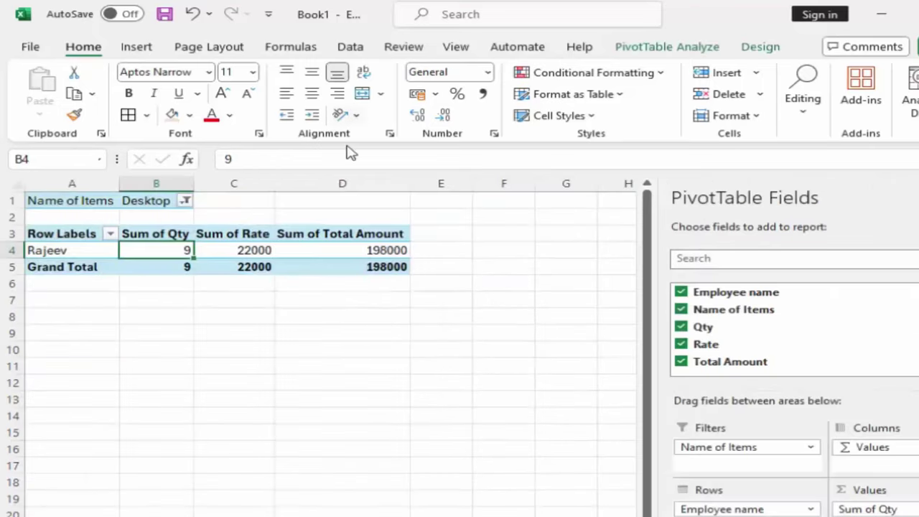
# - Delete the PivotTable worksheet and begin typing the 'Tax in %' heading in F1
pyautogui.rightClick(141, 514)
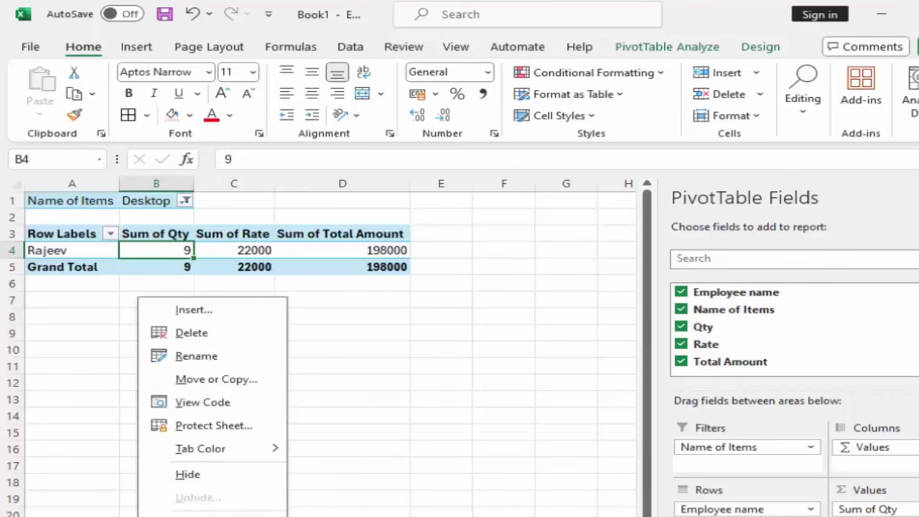
pyautogui.click(191, 333)
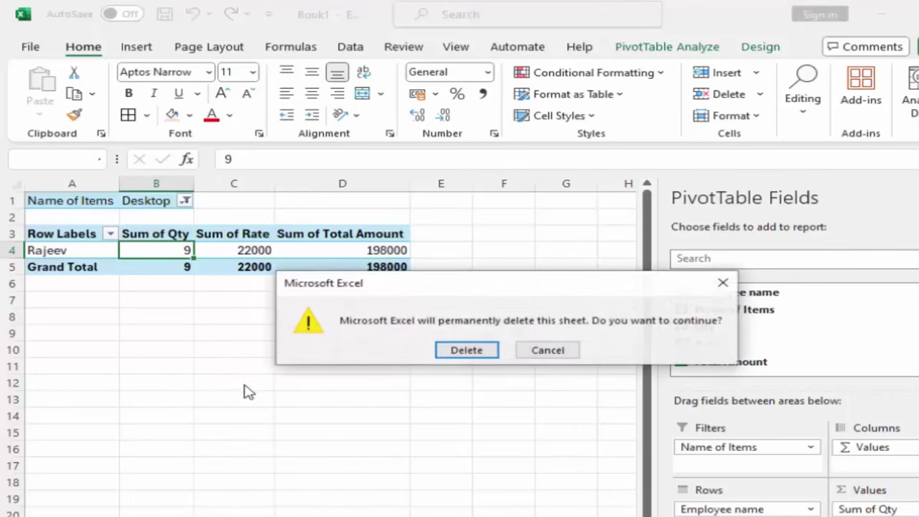
pyautogui.click(468, 351)
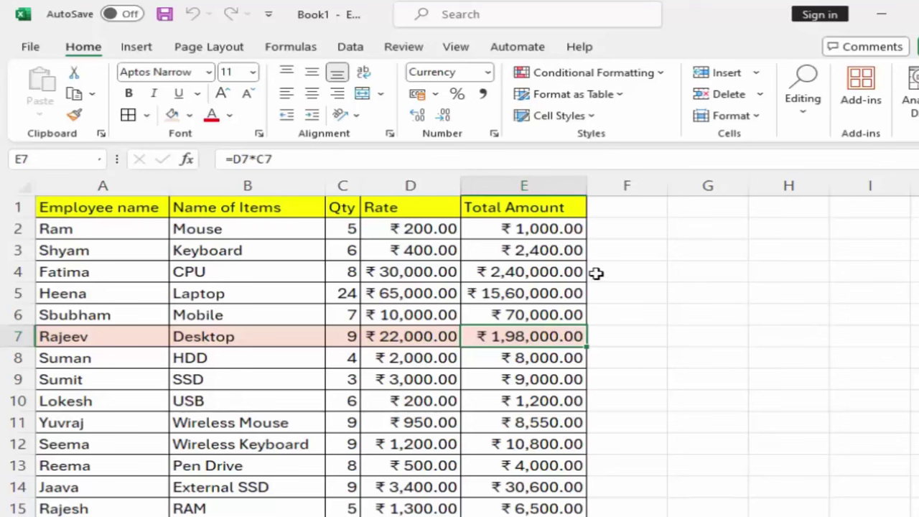
pyautogui.click(623, 211)
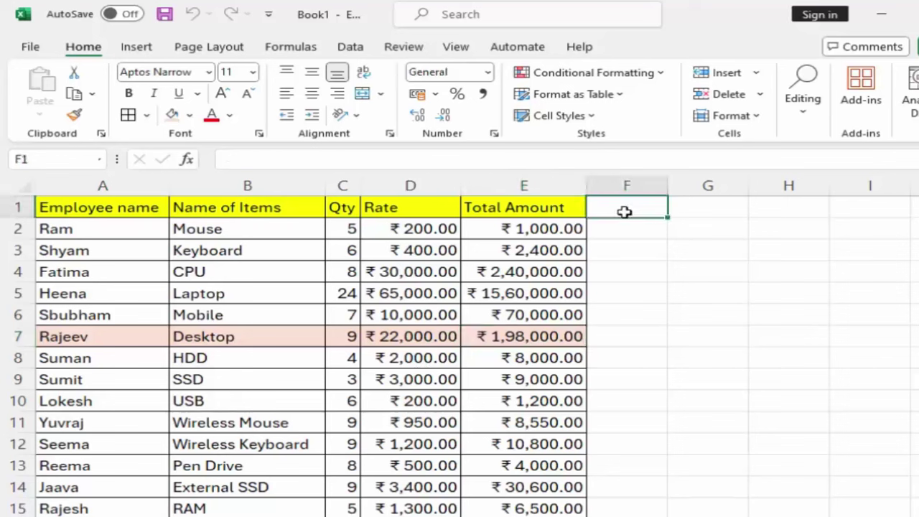
pyautogui.write('Tax in %')
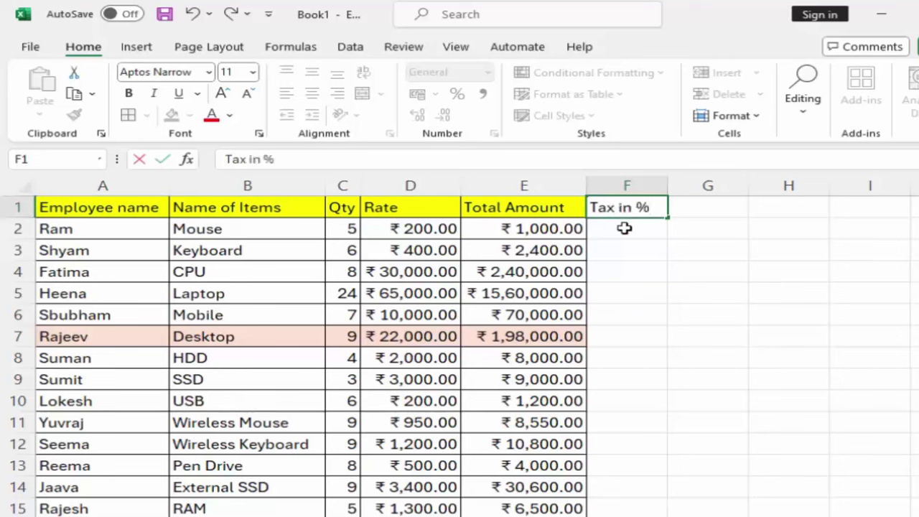
# - Commit the 'Tax in %' heading and select the empty cells F2:F16 below it
pyautogui.press('Return')
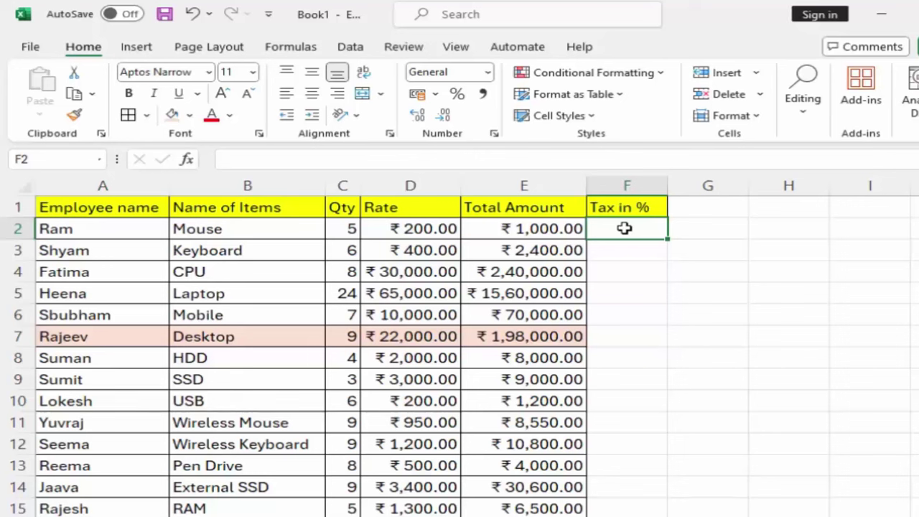
pyautogui.moveTo(625, 227); pyautogui.dragTo(631, 515)
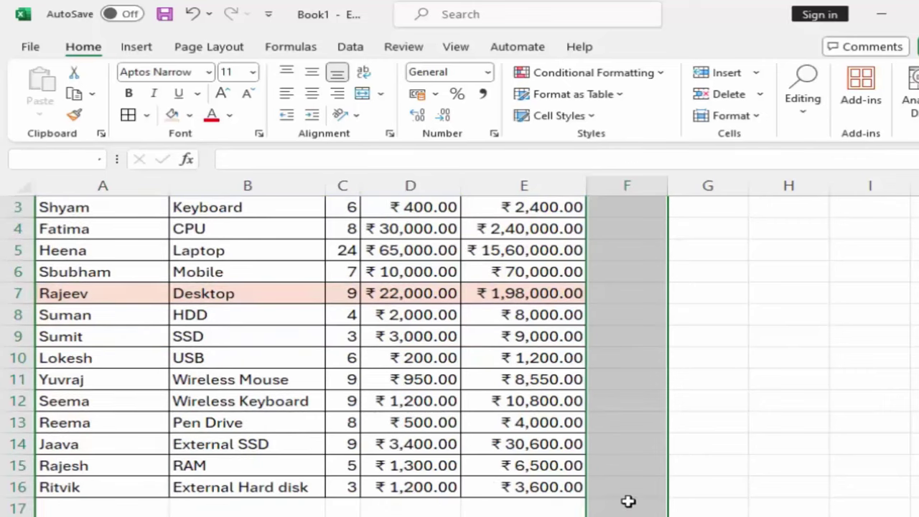
pyautogui.moveTo(630, 515); pyautogui.dragTo(621, 459)
pyautogui.scroll(1, 626, 418)
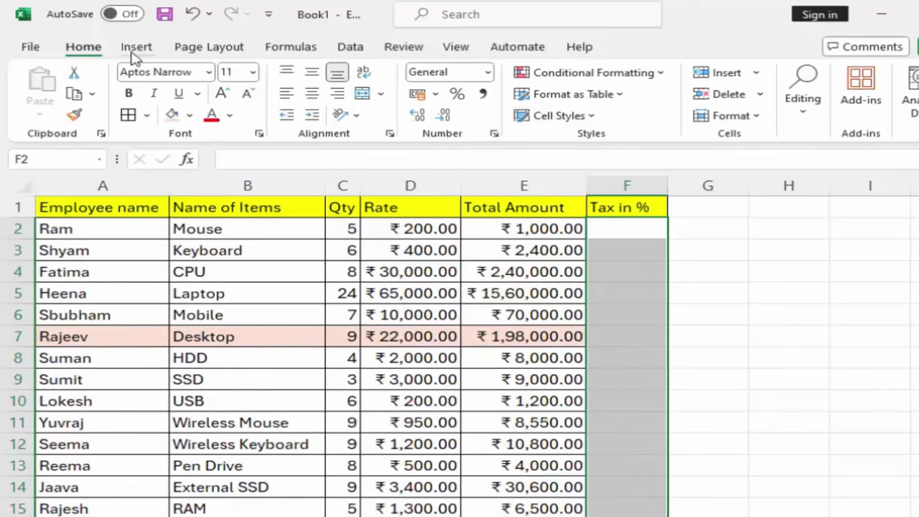
pyautogui.click(352, 57)
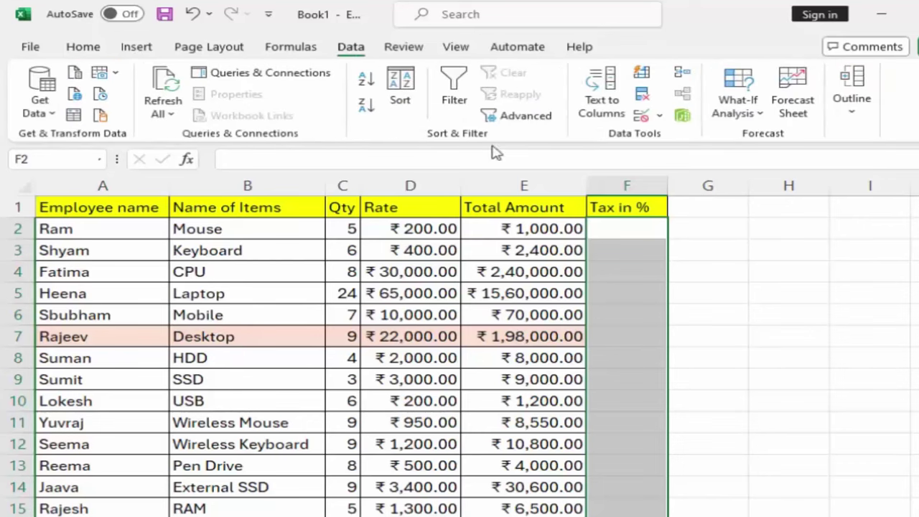
# - Apply List data validation to the Tax in % cells with source 5%,10%,12%,18%,21%,28%
pyautogui.click(662, 117)
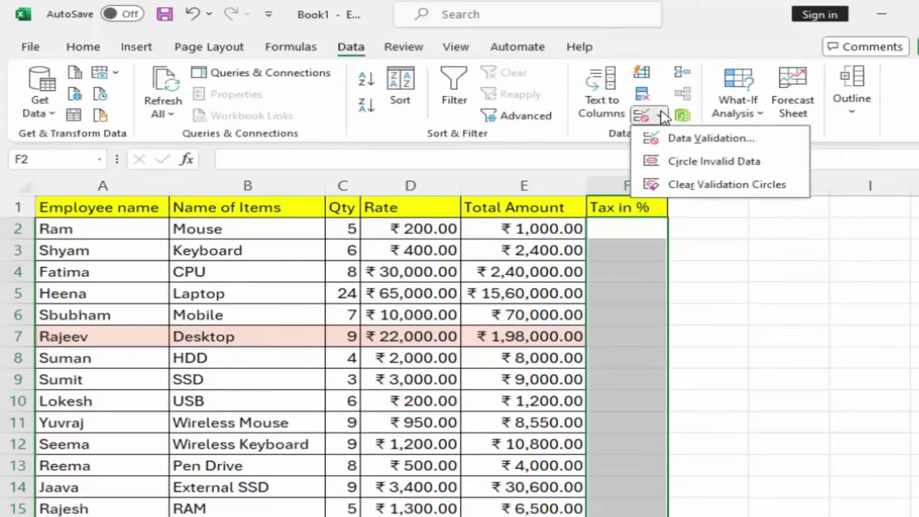
pyautogui.click(698, 138)
pyautogui.click(660, 95)
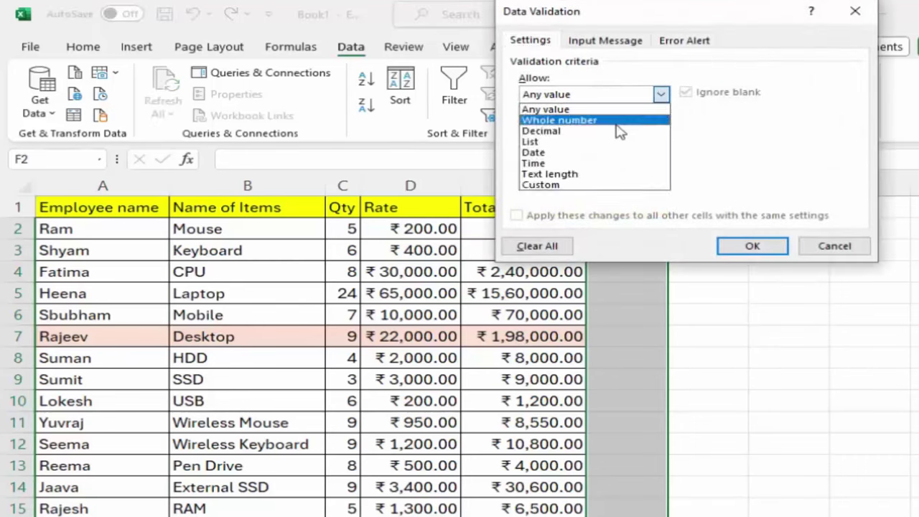
pyautogui.click(545, 142)
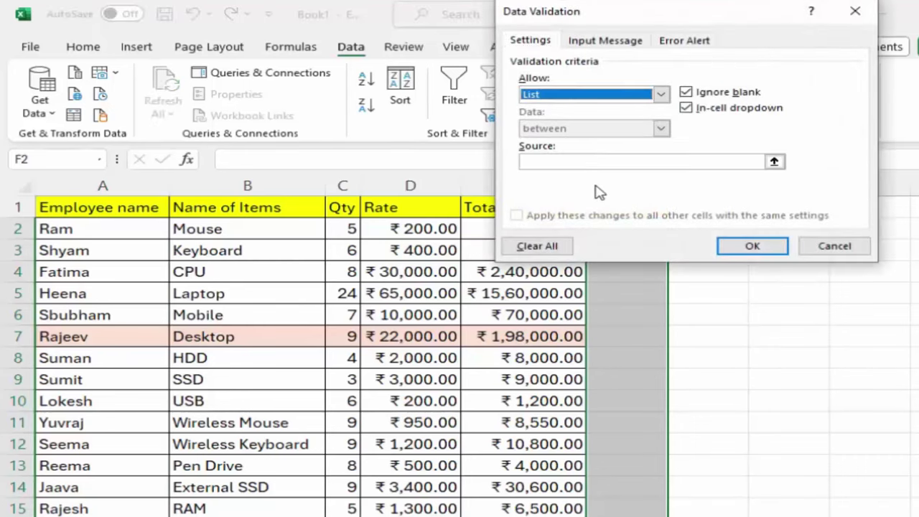
pyautogui.click(599, 161)
pyautogui.write('5')
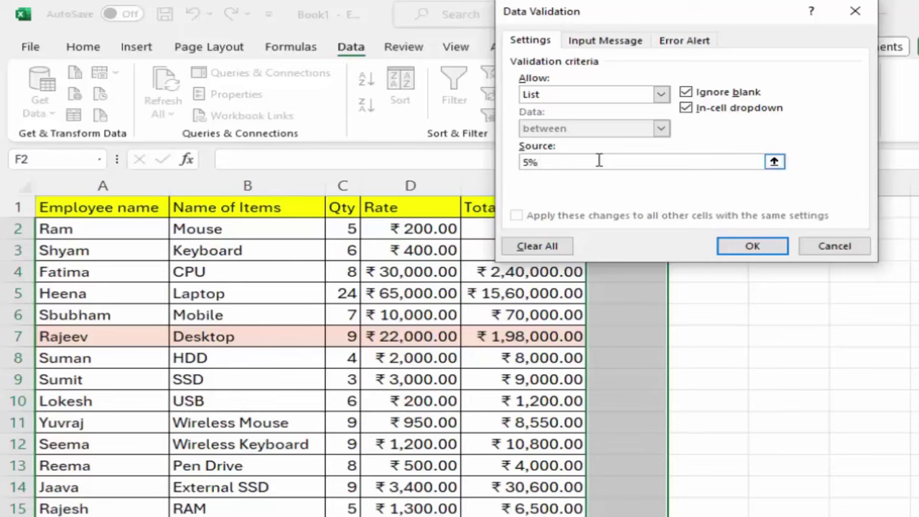
pyautogui.write(',10%,12%,18%,21%,28%')
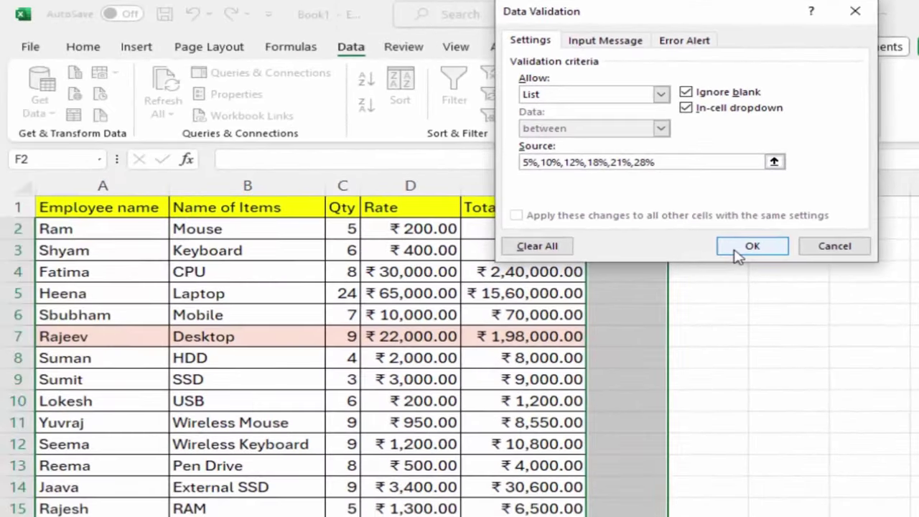
pyautogui.click(736, 252)
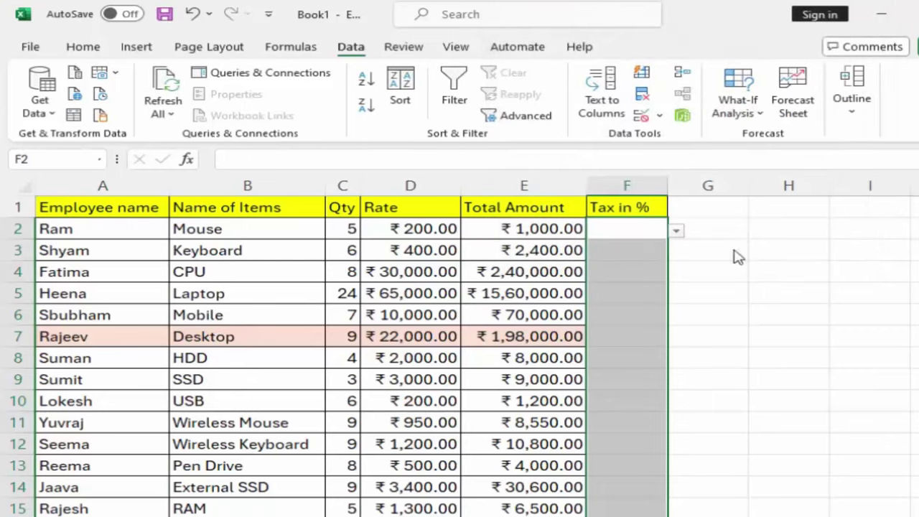
# - Pick tax rates from the dropdown: Mouse 5%, Keyboard 10%, CPU 12%, Laptop 18%
pyautogui.click(677, 232)
pyautogui.click(610, 244)
pyautogui.click(637, 251)
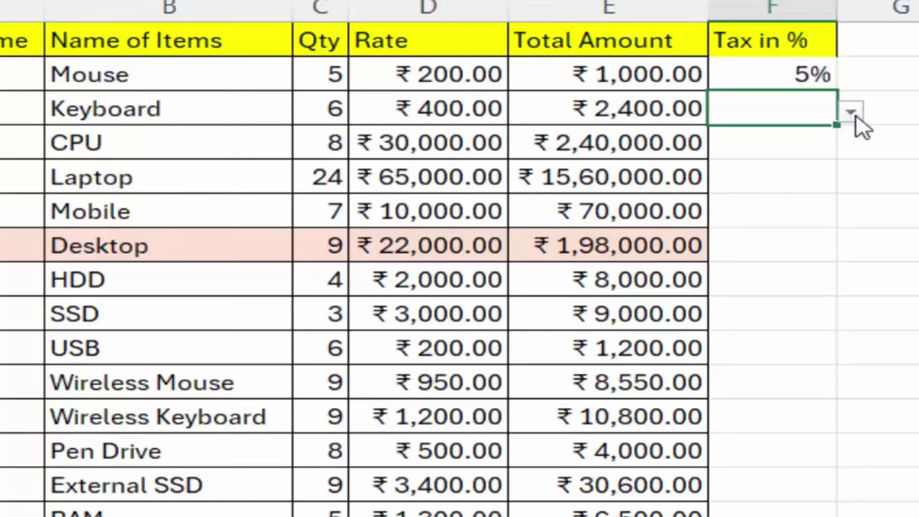
pyautogui.click(850, 111)
pyautogui.click(801, 154)
pyautogui.click(810, 154)
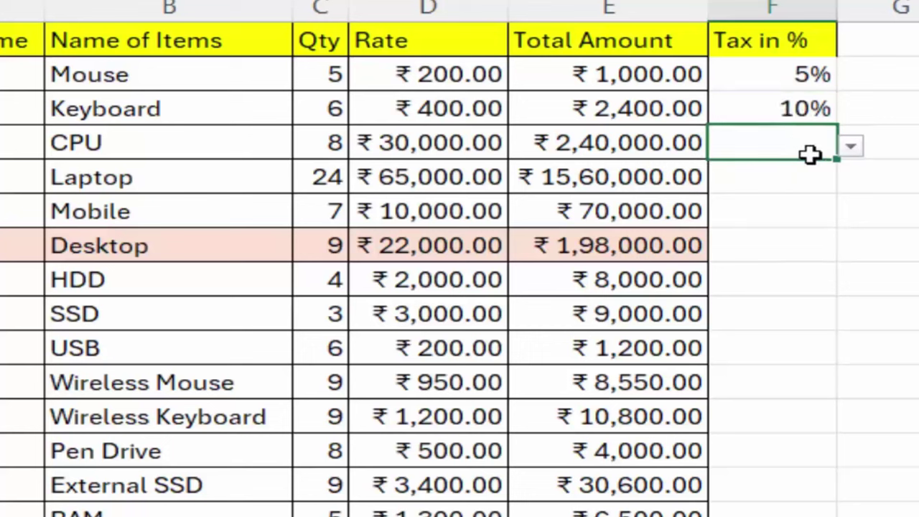
pyautogui.click(853, 149)
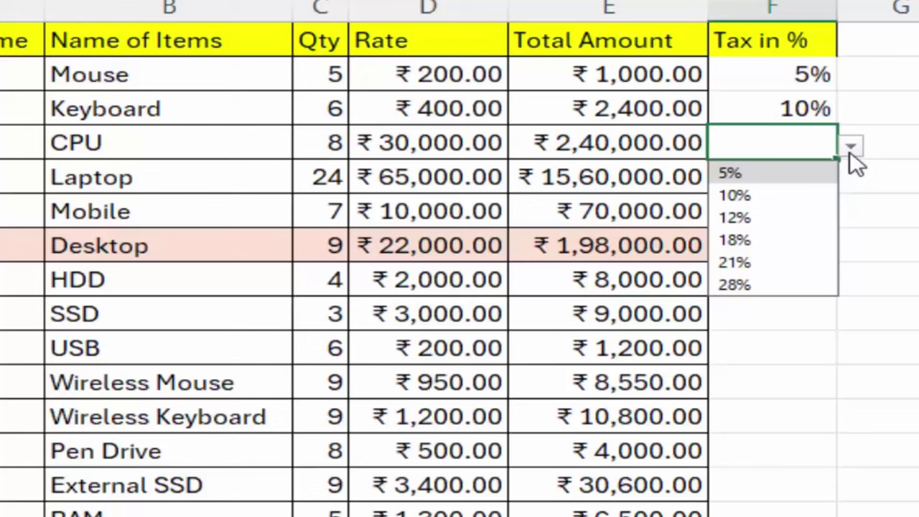
pyautogui.click(795, 221)
pyautogui.click(781, 175)
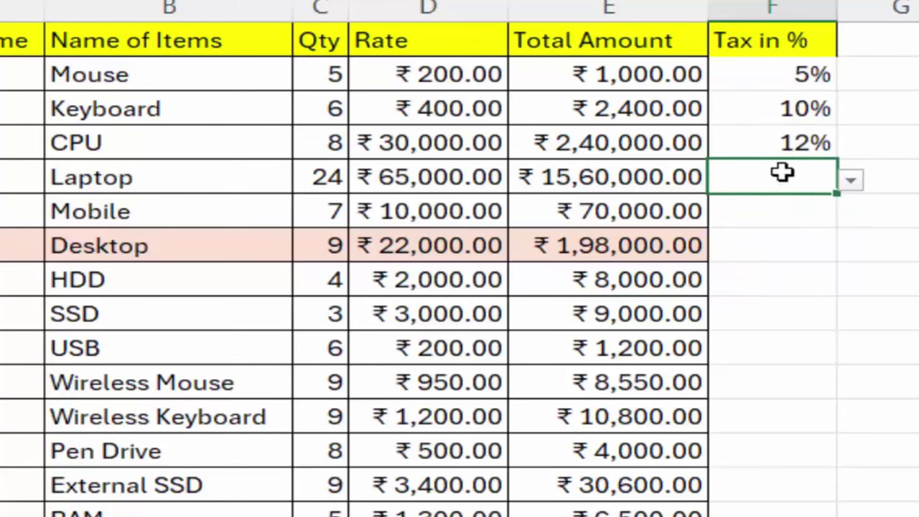
pyautogui.click(854, 181)
pyautogui.click(800, 276)
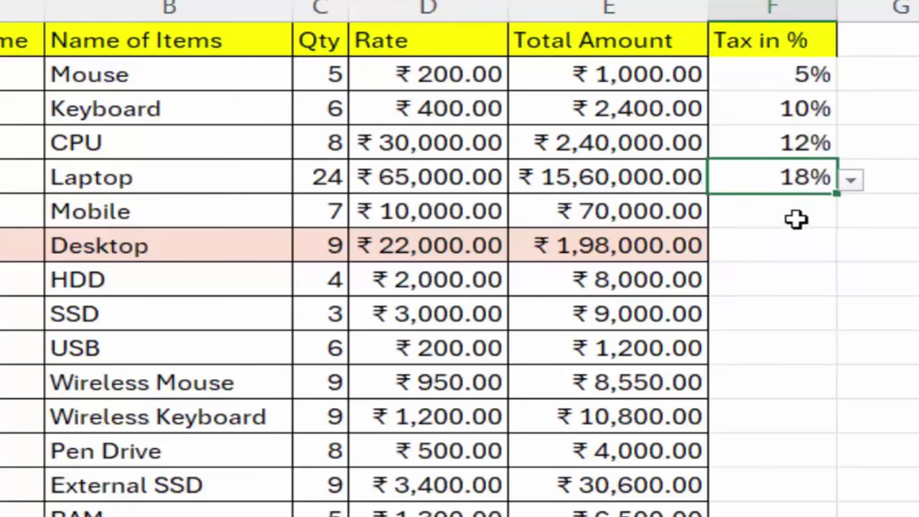
# - Set Mobile 21%, Desktop 28%, HDD 10%, SSD 28%, then select the Tax in % column
pyautogui.click(796, 219)
pyautogui.click(851, 215)
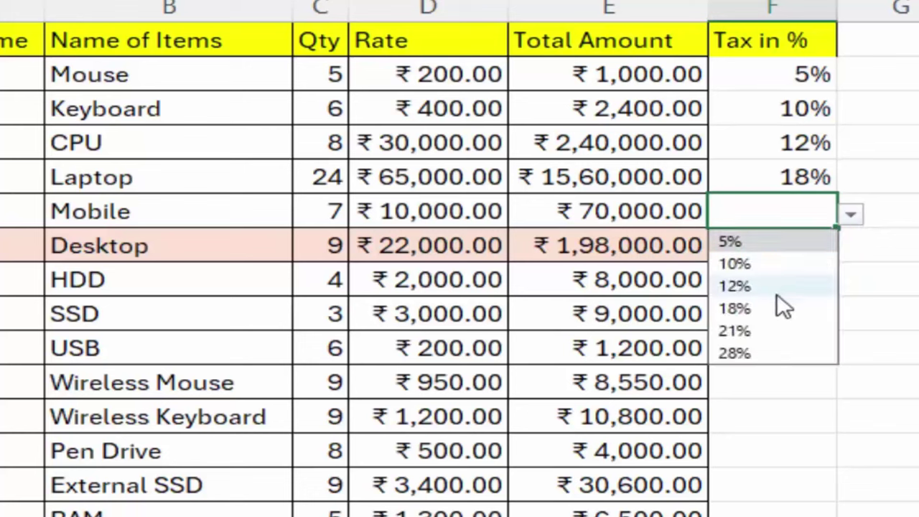
pyautogui.click(774, 332)
pyautogui.click(758, 254)
pyautogui.click(854, 253)
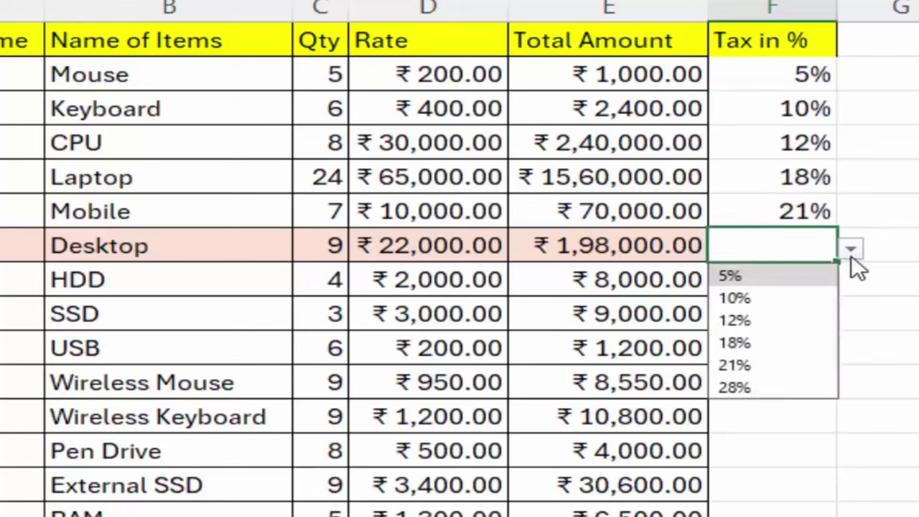
pyautogui.click(779, 388)
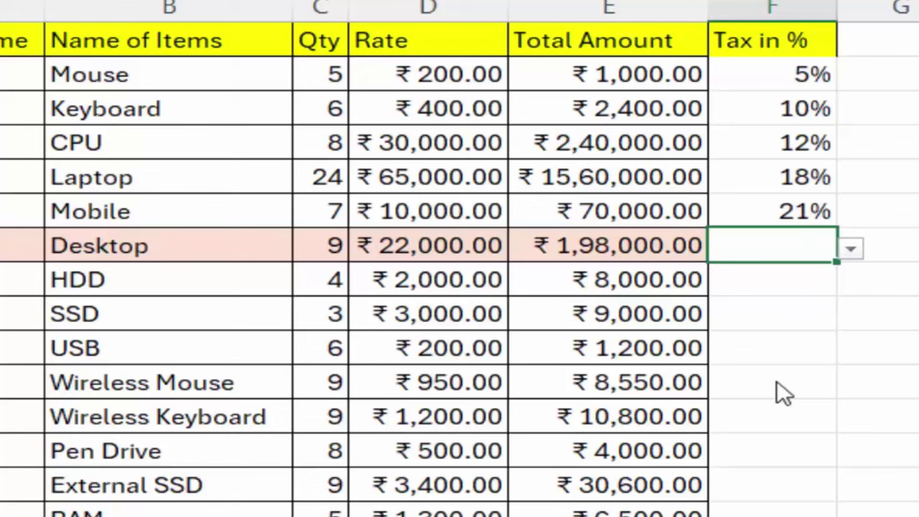
pyautogui.click(800, 277)
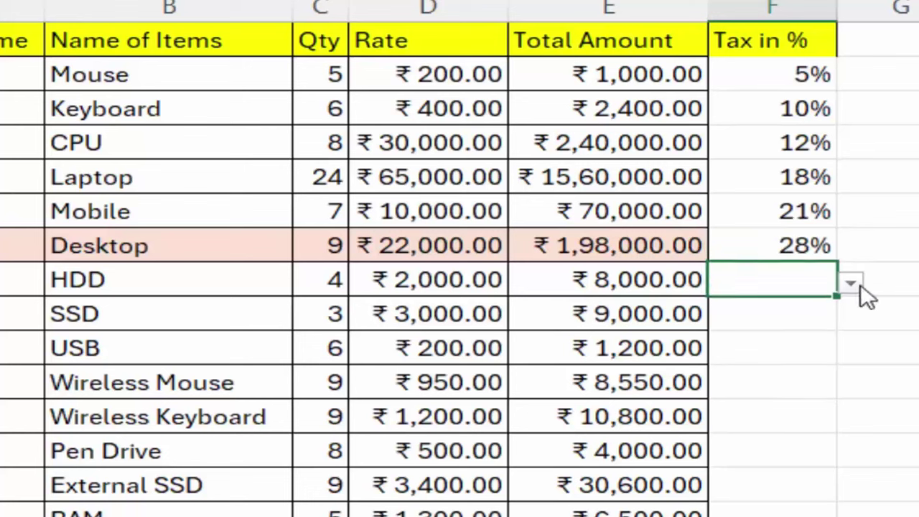
pyautogui.click(856, 286)
pyautogui.click(712, 332)
pyautogui.click(767, 309)
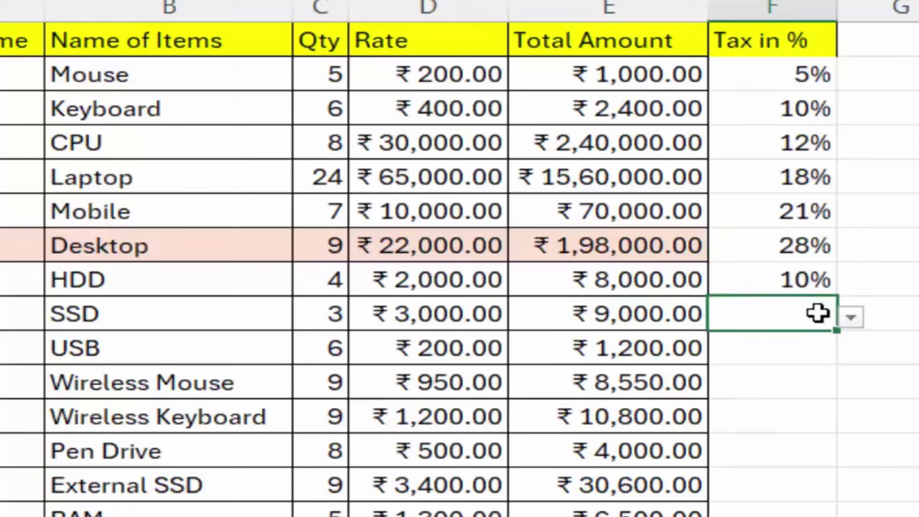
pyautogui.click(852, 318)
pyautogui.click(821, 460)
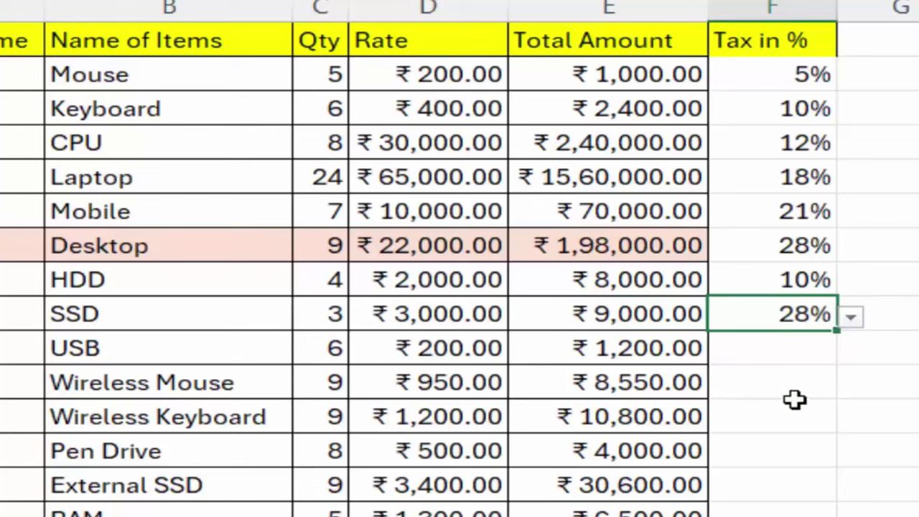
pyautogui.click(818, 343)
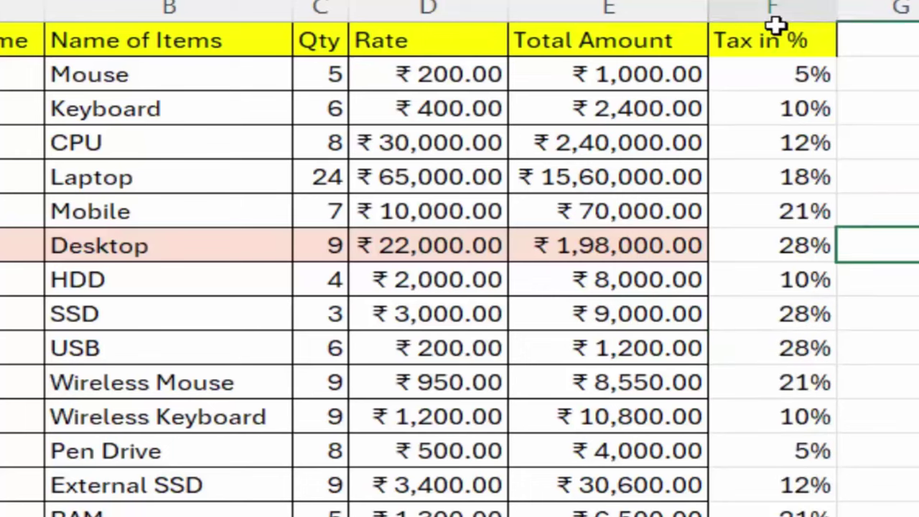
pyautogui.moveTo(776, 26)
pyautogui.mouseDown()
pyautogui.moveTo(770, 396)
pyautogui.moveTo(766, 373)
pyautogui.mouseUp()
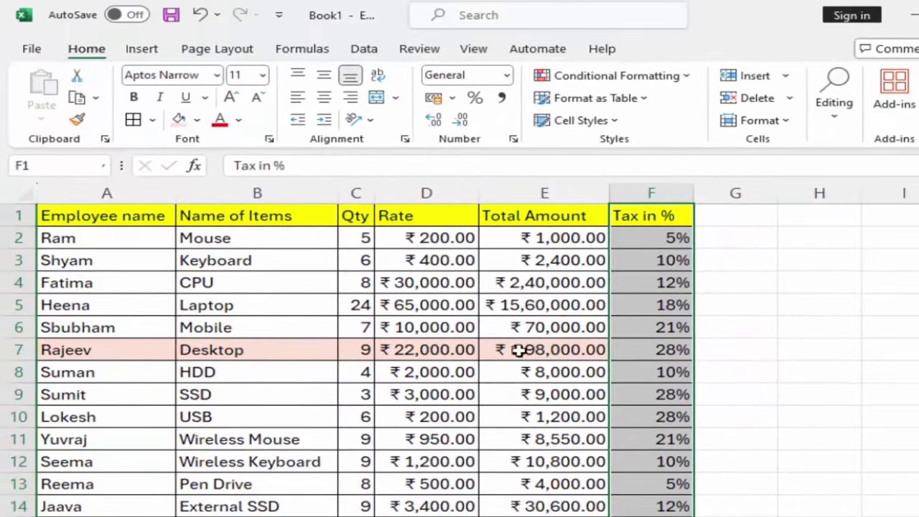
# - Insert a PivotTable from the table range Sheet1!$A$1:$F$16 onto a new worksheet
pyautogui.click(275, 365)
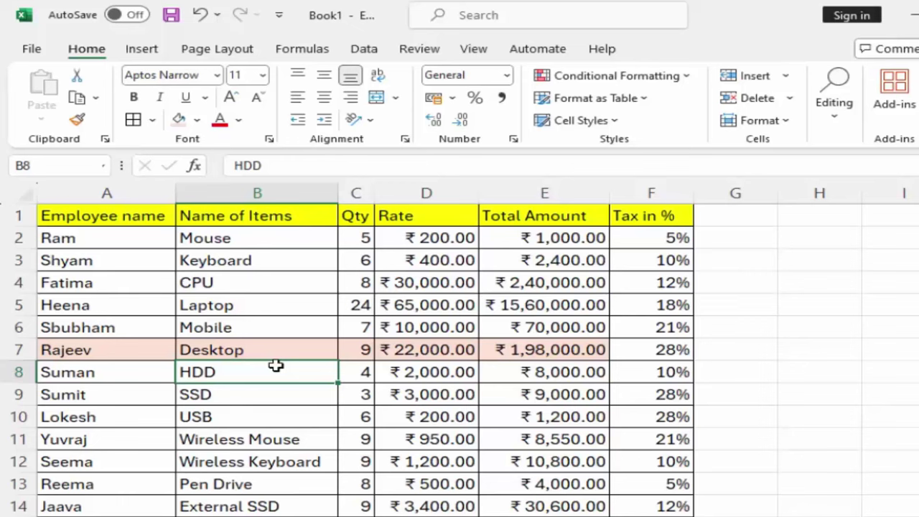
pyautogui.click(150, 60)
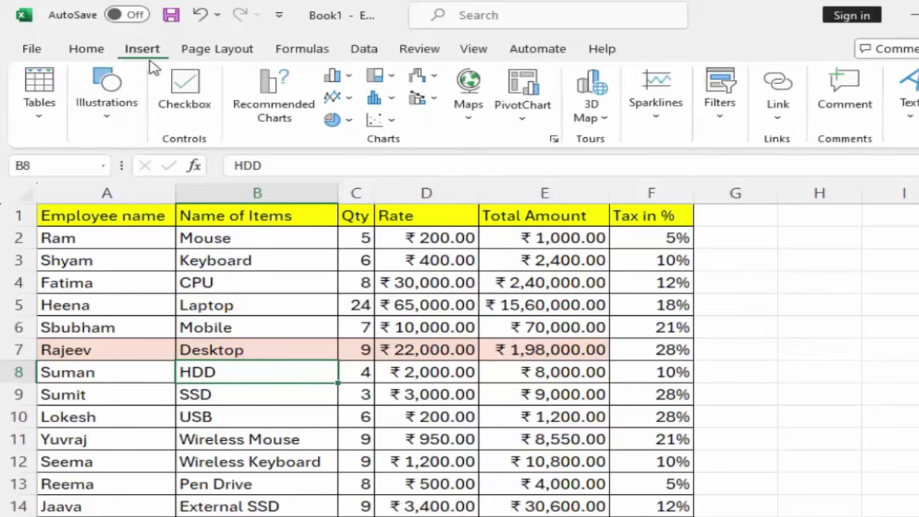
pyautogui.click(39, 101)
pyautogui.click(56, 191)
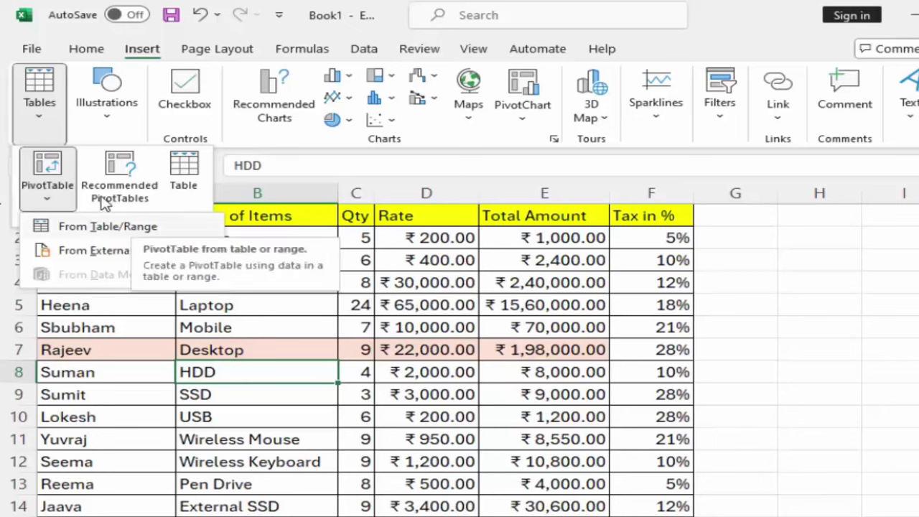
pyautogui.click(43, 121)
pyautogui.click(45, 123)
pyautogui.click(65, 165)
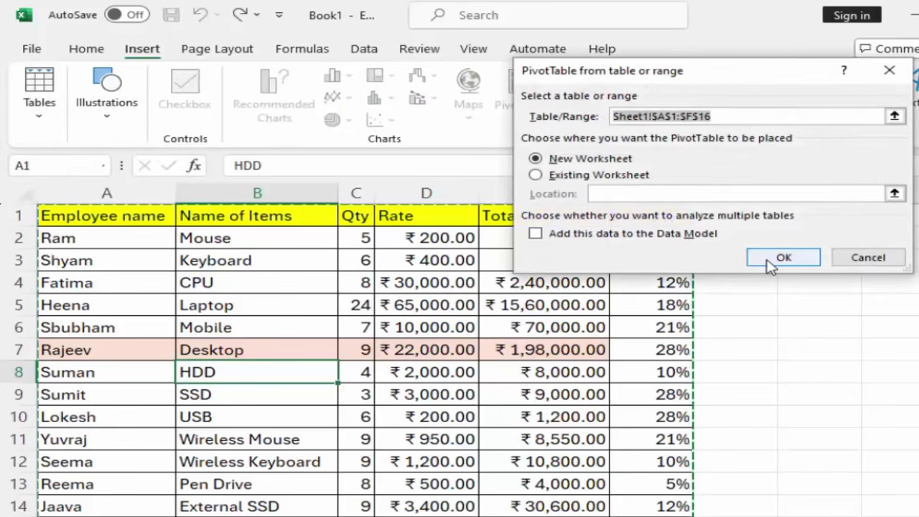
pyautogui.click(769, 264)
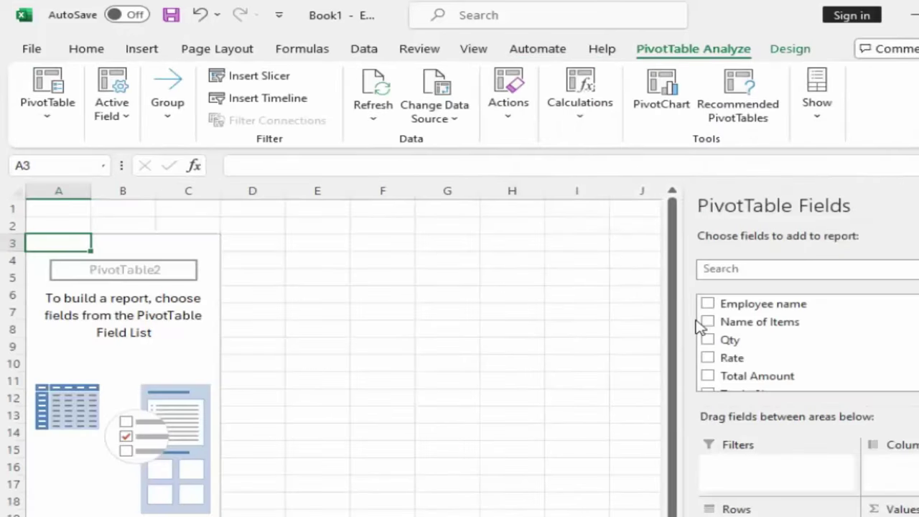
# - Put Name of Items in Filters and Employee name in Rows, and sum Qty, Rate, Total Amount, Tax in %
pyautogui.moveTo(729, 322); pyautogui.dragTo(743, 473)
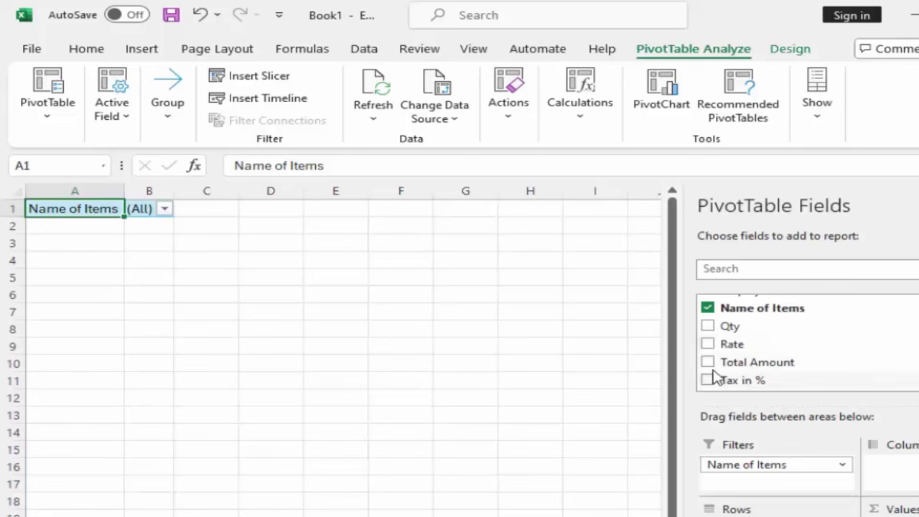
pyautogui.scroll(1, 726, 362)
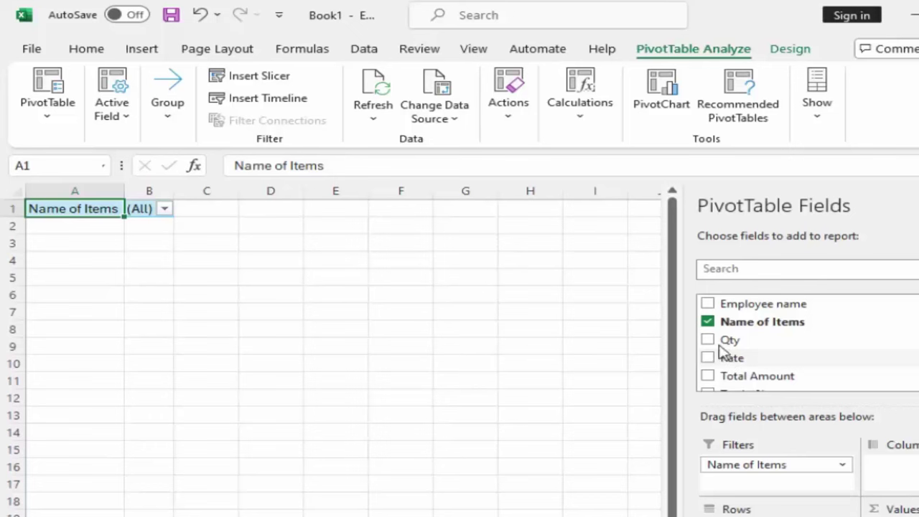
pyautogui.click(713, 304)
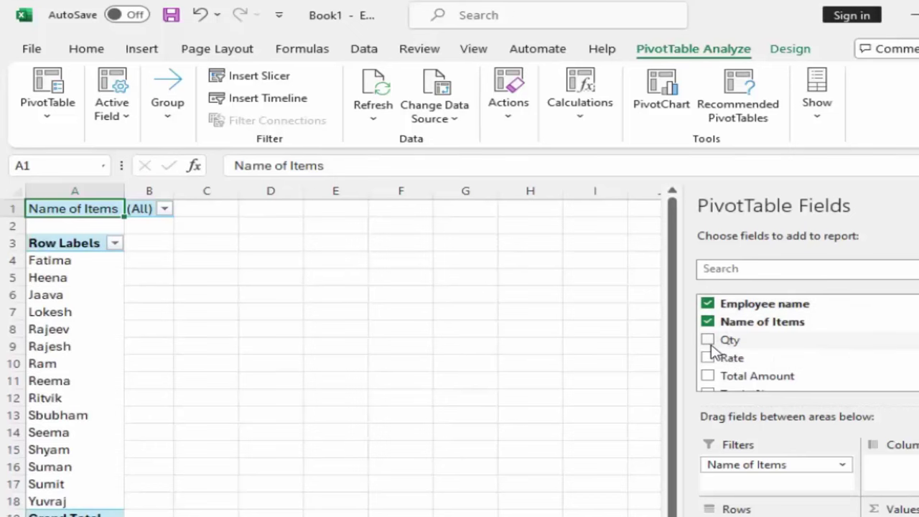
pyautogui.click(708, 340)
pyautogui.click(709, 358)
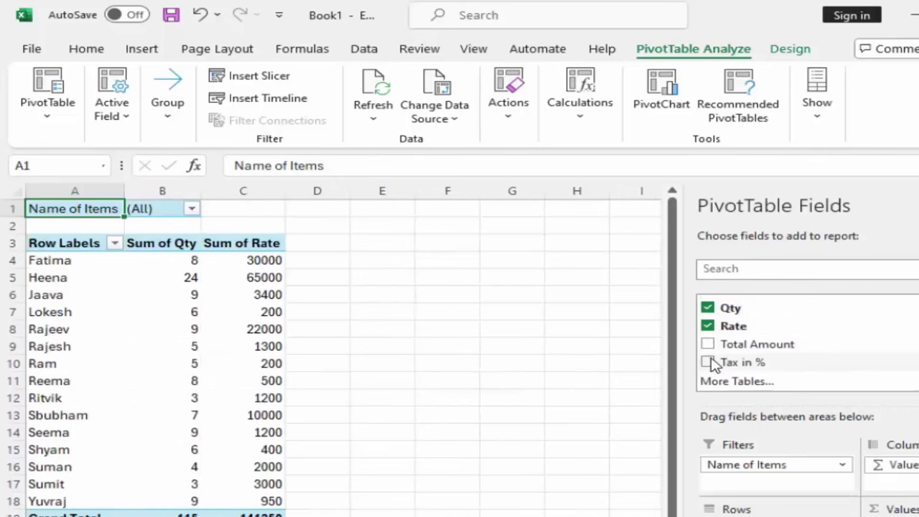
pyautogui.click(709, 344)
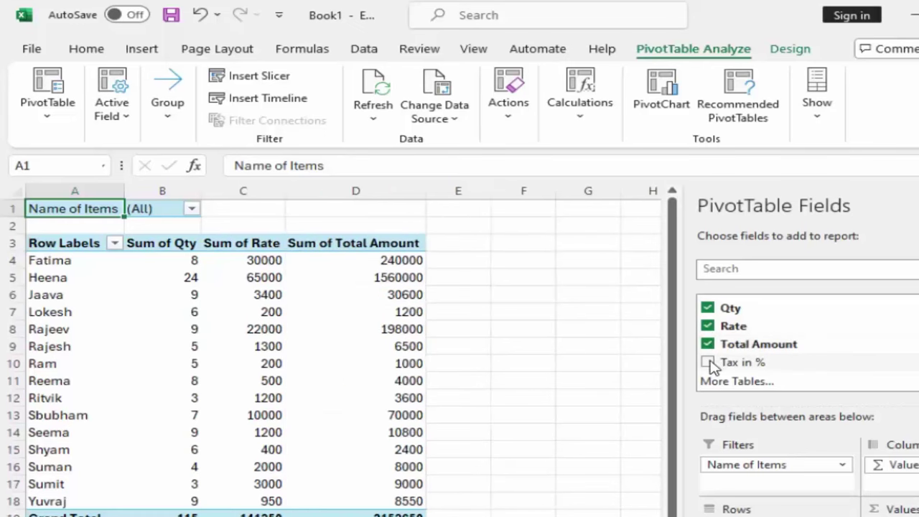
pyautogui.click(707, 364)
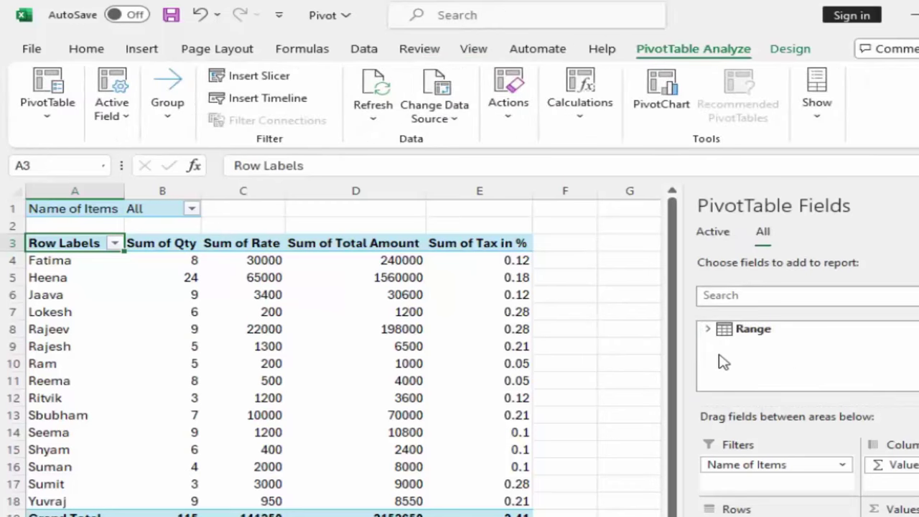
# - Expand Range in the PivotTable Fields list and scroll down to its checked fields
pyautogui.click(741, 333)
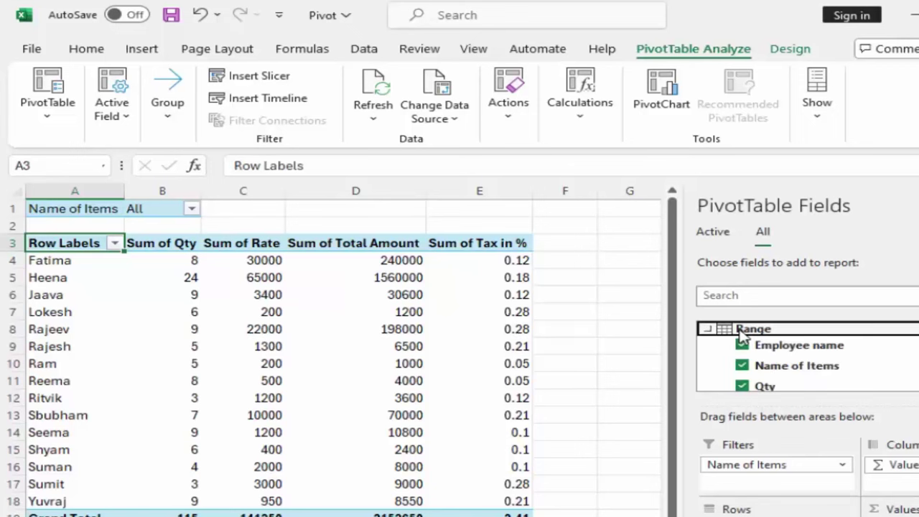
pyautogui.scroll(-2, 830, 353)
pyautogui.scroll(-2, 822, 352)
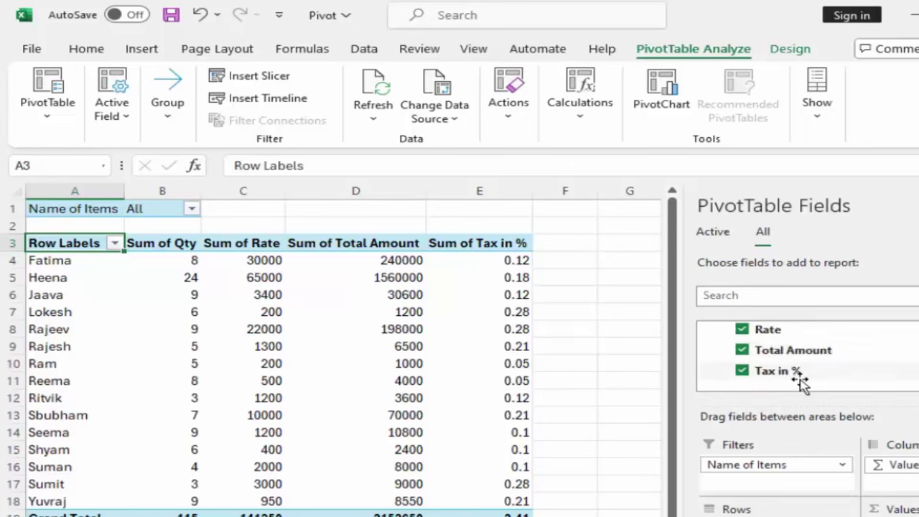